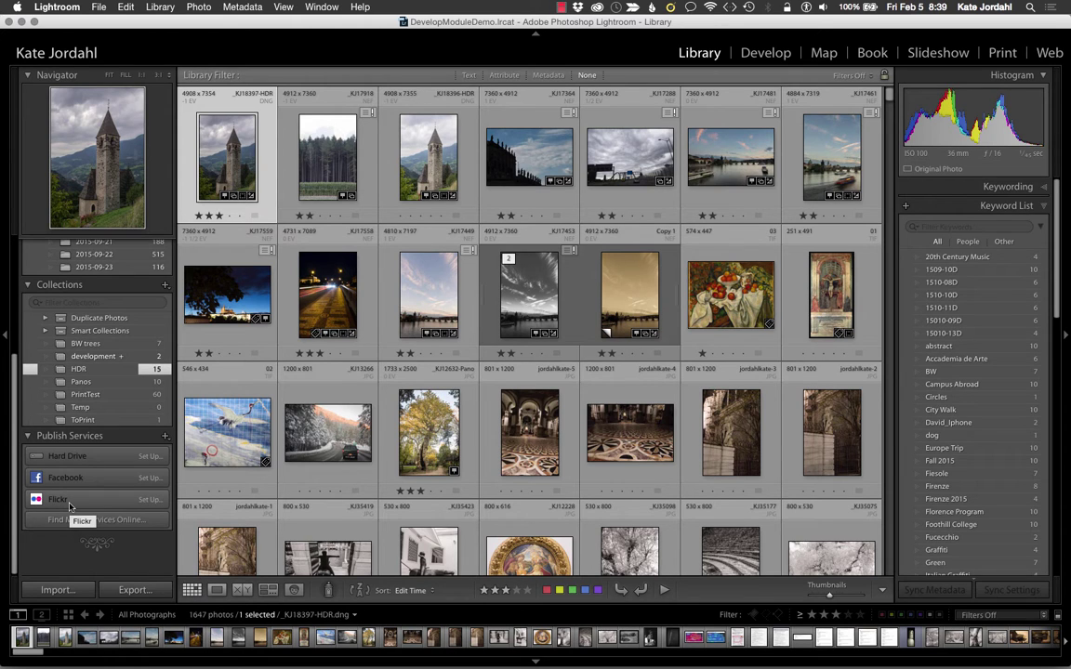
Step: Start a new Flickr publish connection described with the account holder's name
{"action": "key", "text": "super+Tab"}
{"action": "key", "text": "super+Tab"}
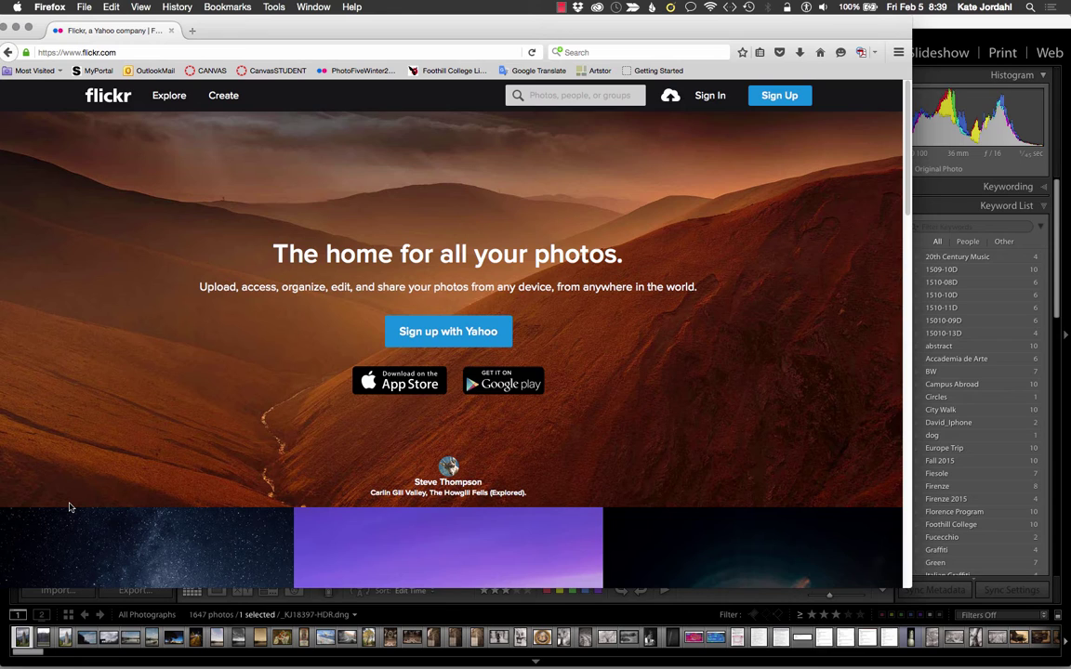
{"action": "key", "text": "super+Tab"}
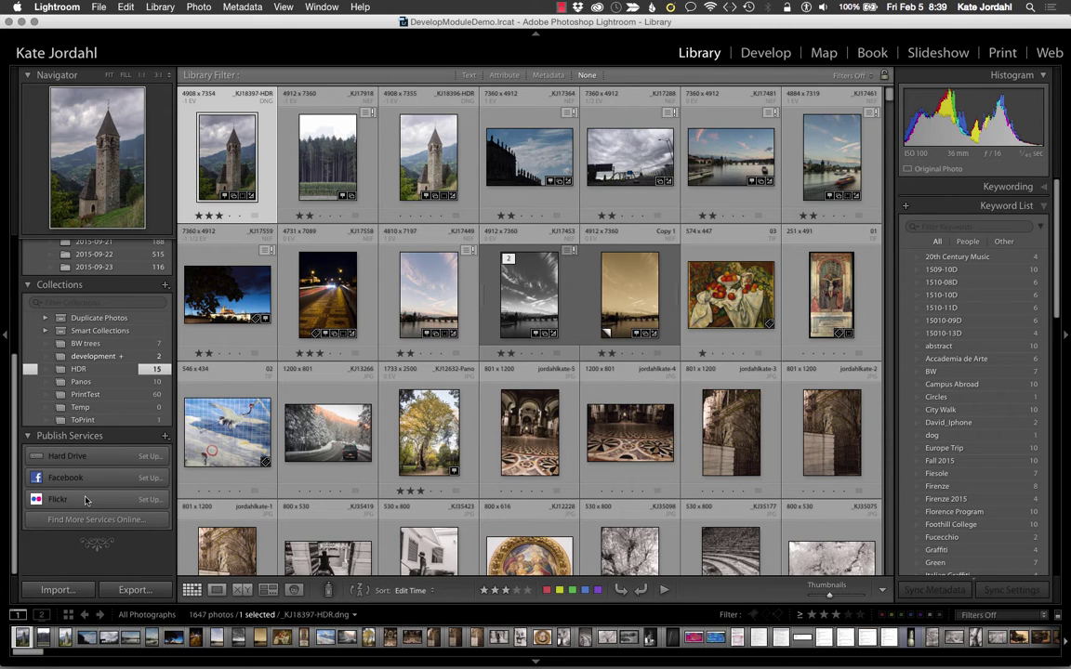
{"action": "left_click", "coordinate": [149, 501]}
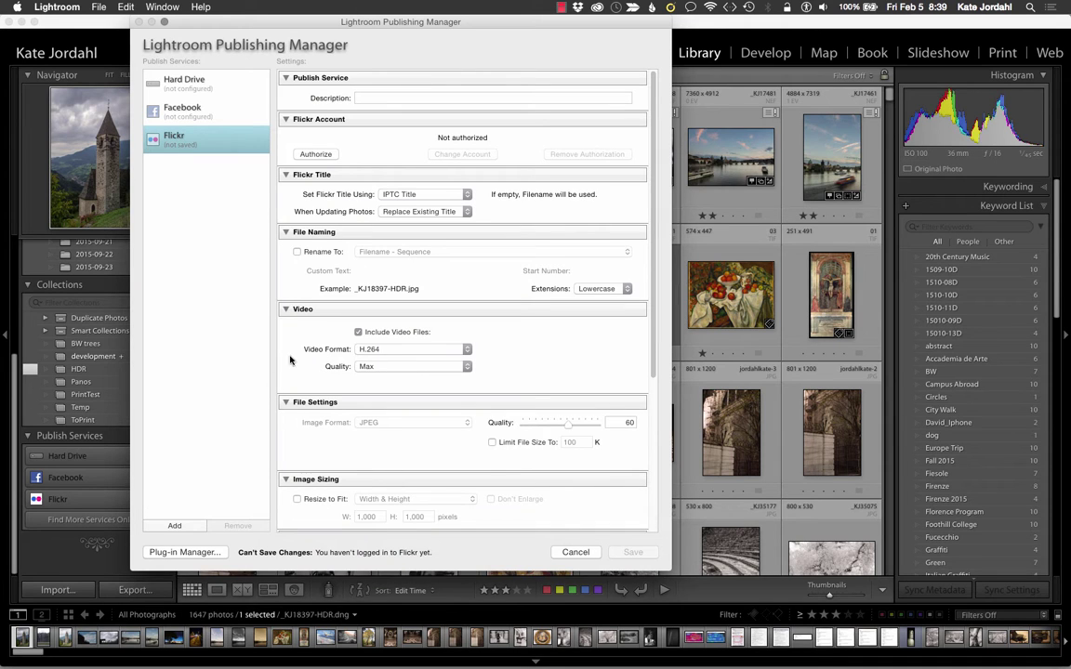
{"action": "scroll", "coordinate": [331, 456], "scroll_direction": "down", "scroll_amount": 1}
{"action": "scroll", "coordinate": [331, 455], "scroll_direction": "down", "scroll_amount": 10}
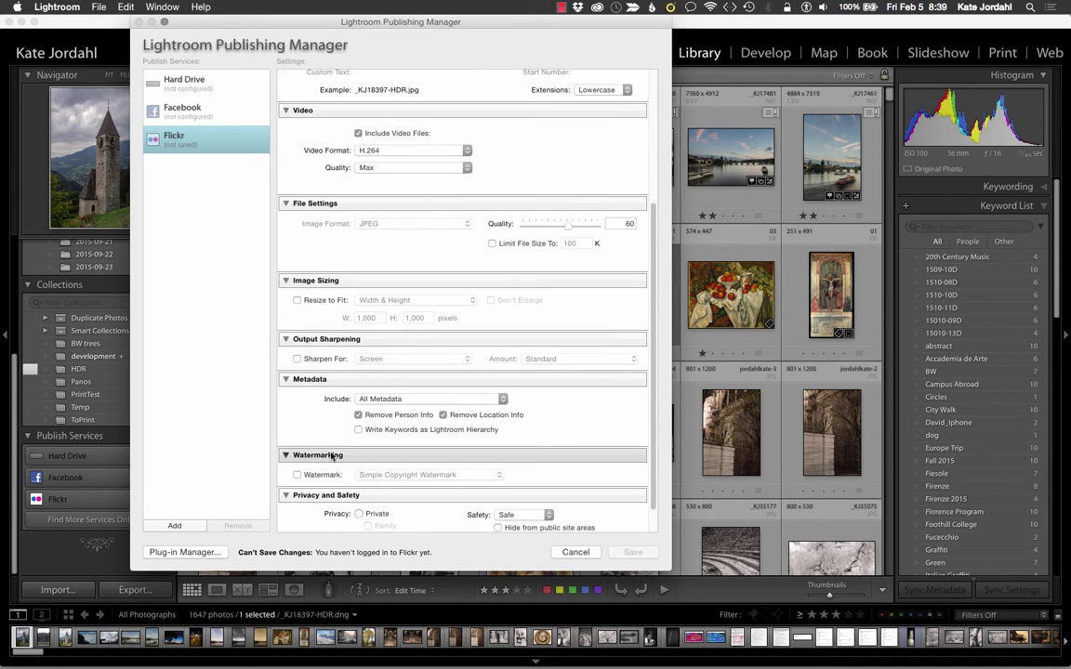
{"action": "scroll", "coordinate": [331, 456], "scroll_direction": "up", "scroll_amount": 10}
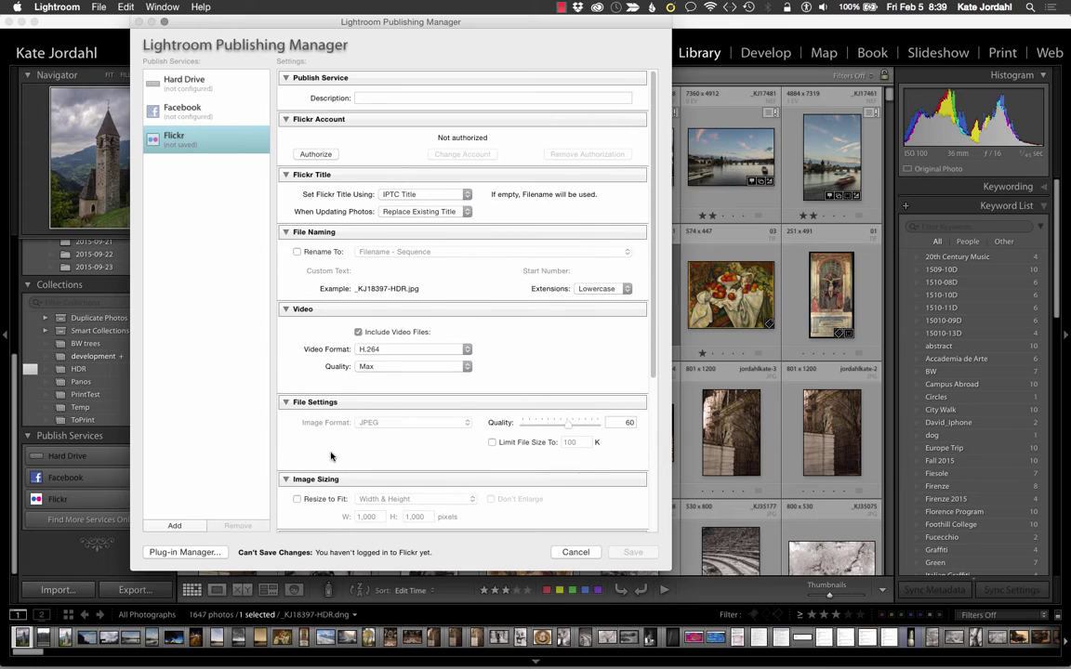
{"action": "left_click", "coordinate": [368, 96]}
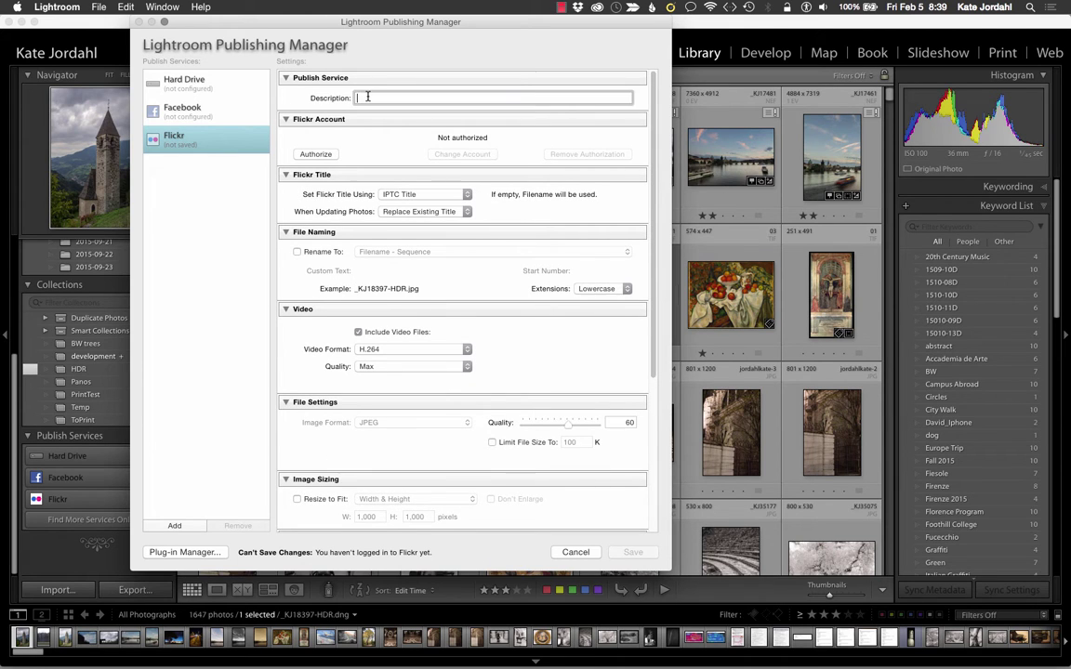
{"action": "type", "text": "Annie Student"}
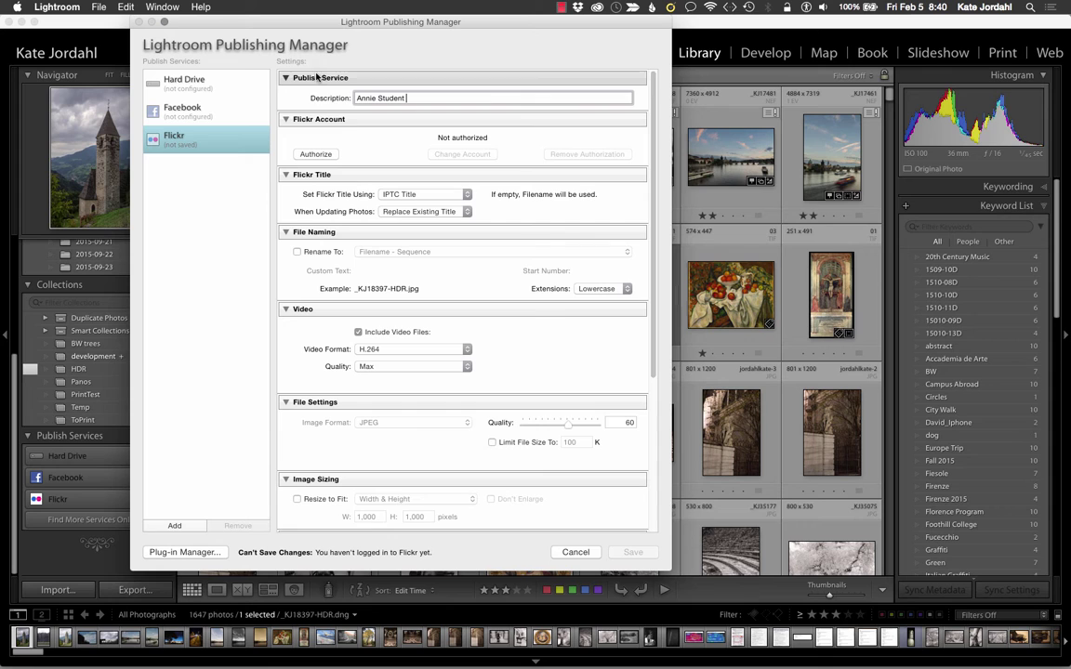
Step: Sign in to Yahoo, authorize Lightroom on Flickr, and send the authorization back
{"action": "left_click", "coordinate": [315, 153]}
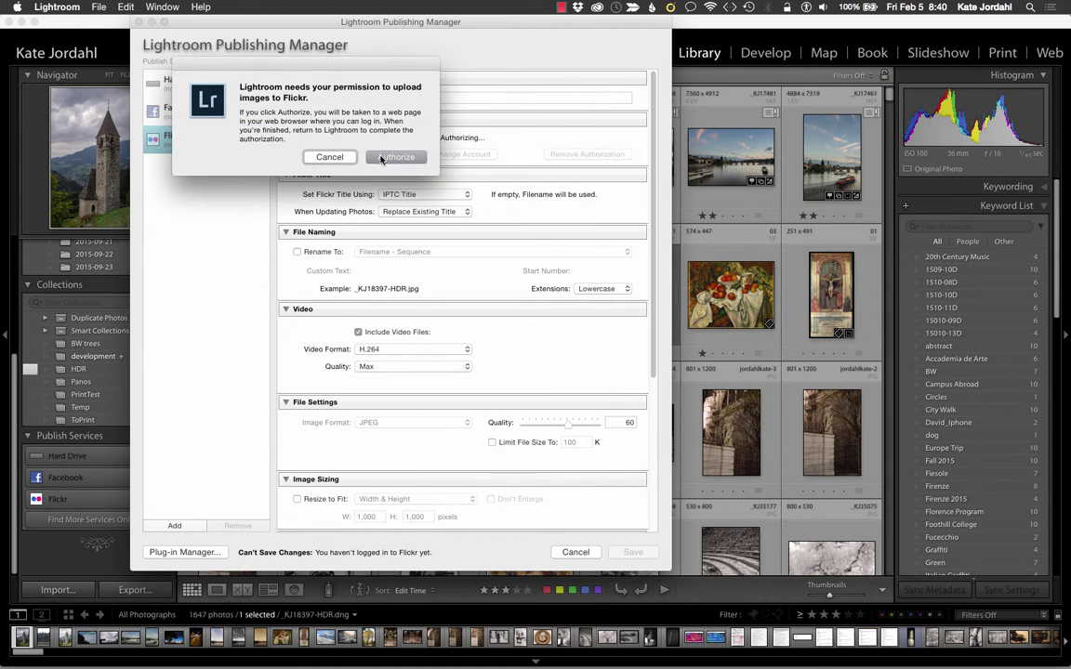
{"action": "left_click", "coordinate": [382, 158]}
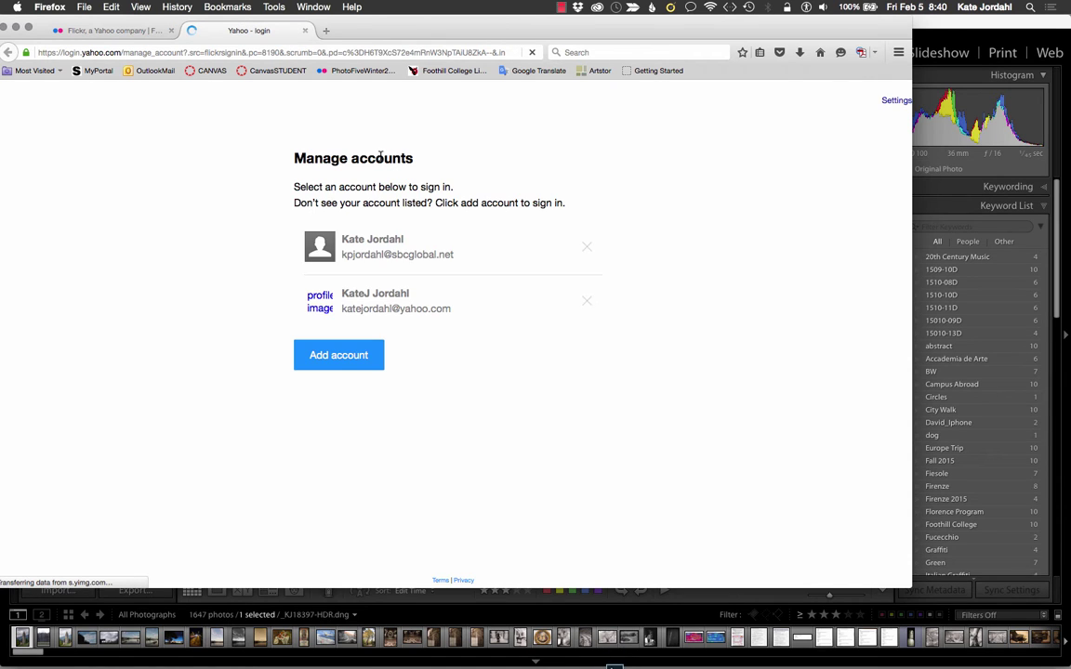
{"action": "left_click", "coordinate": [455, 301]}
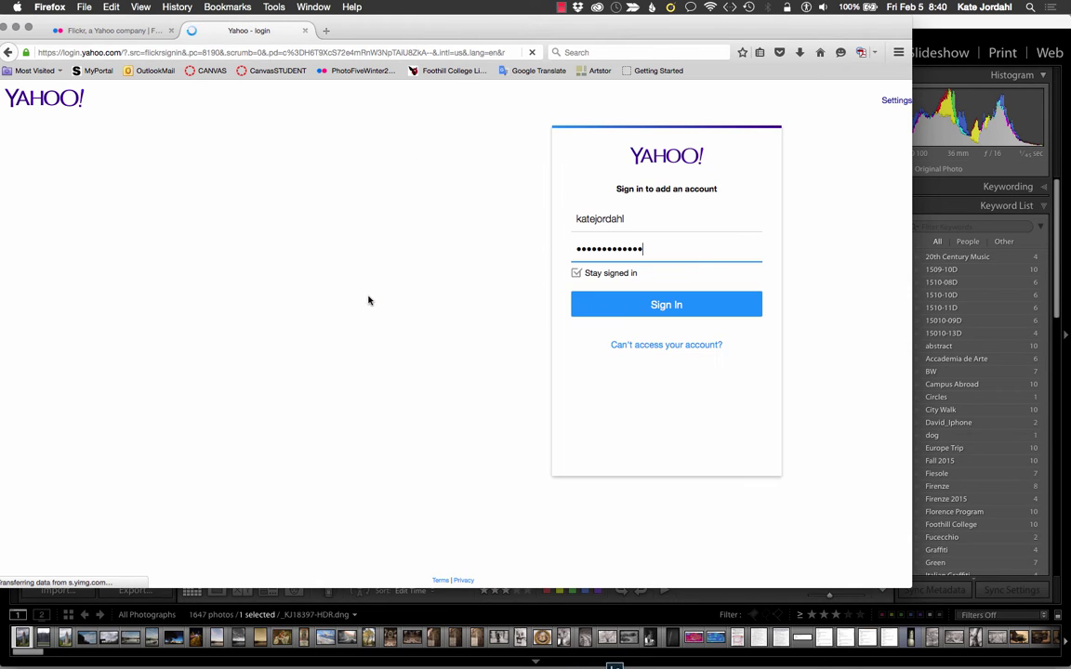
{"action": "left_click", "coordinate": [635, 307]}
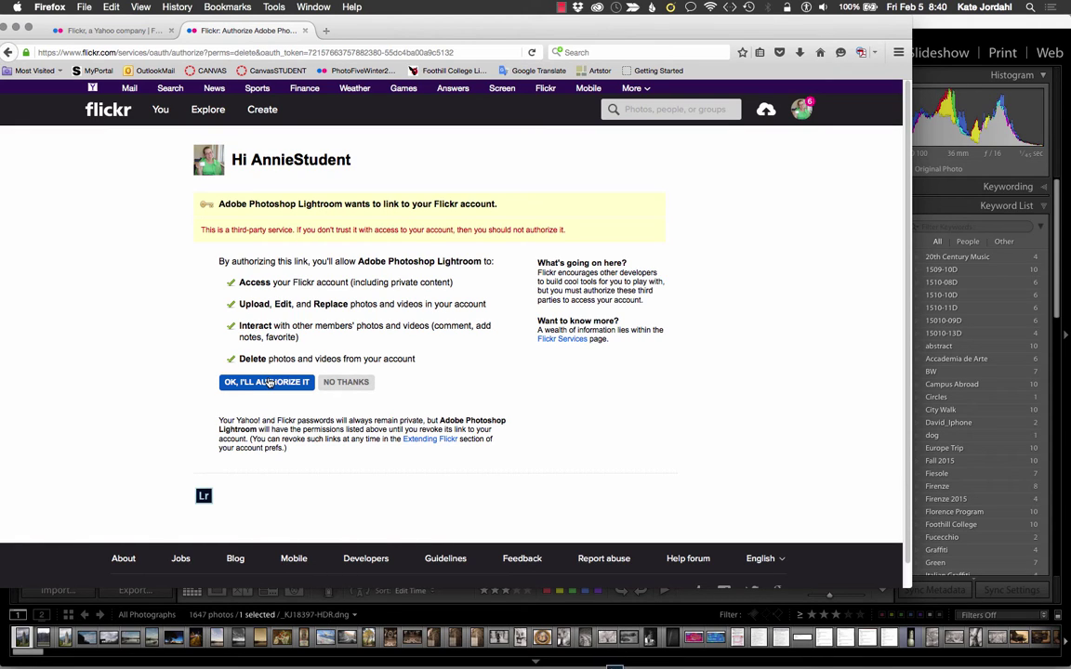
{"action": "left_click", "coordinate": [269, 382]}
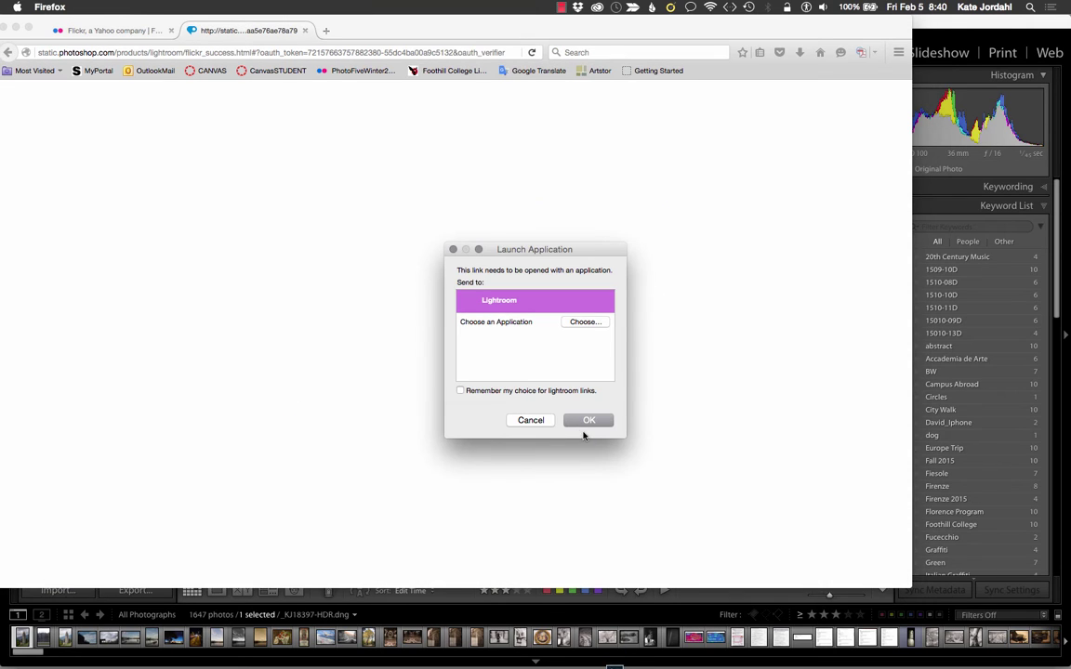
{"action": "left_click", "coordinate": [584, 423]}
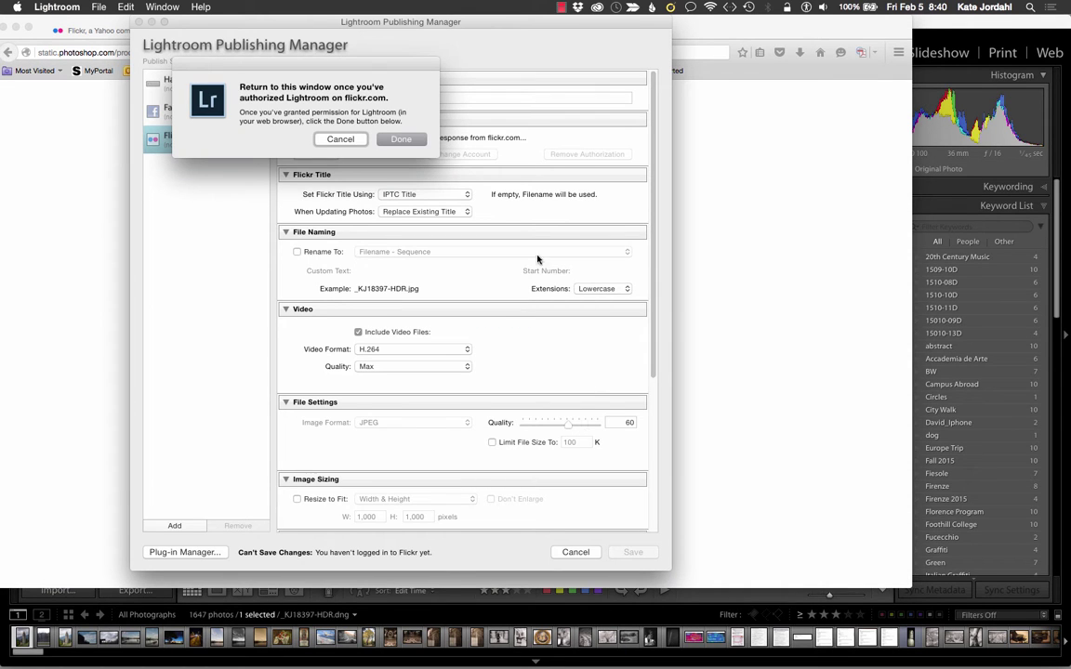
Step: Complete Flickr authorization, keeping IPTC Title as the title source and Replace Existing Title on update
{"action": "left_click", "coordinate": [401, 139]}
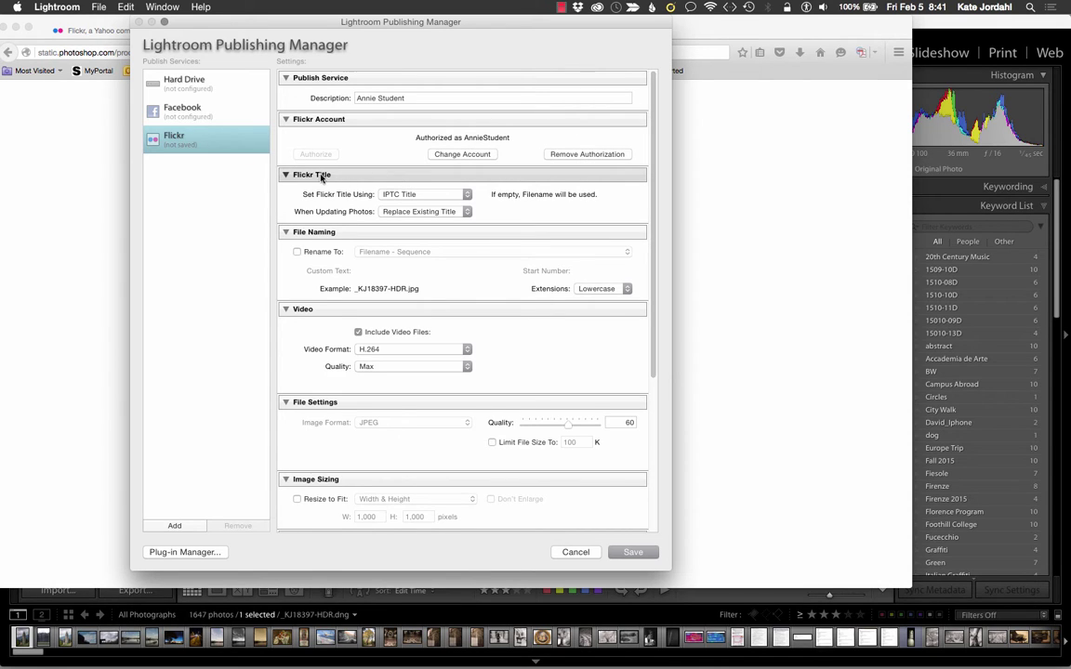
{"action": "left_click", "coordinate": [448, 194]}
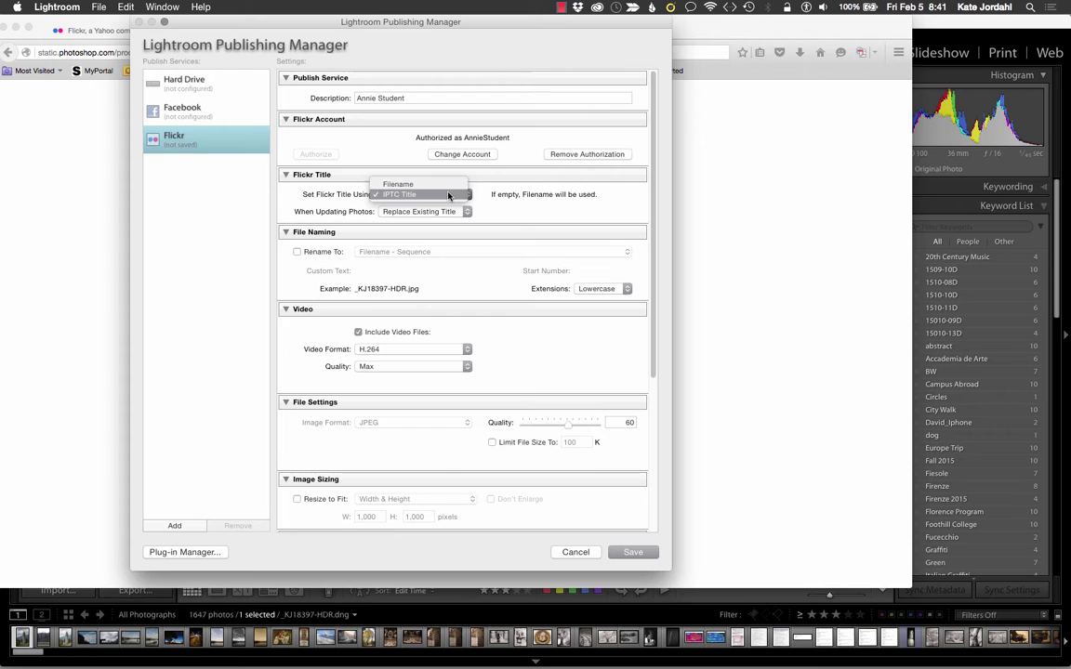
{"action": "left_click", "coordinate": [448, 194]}
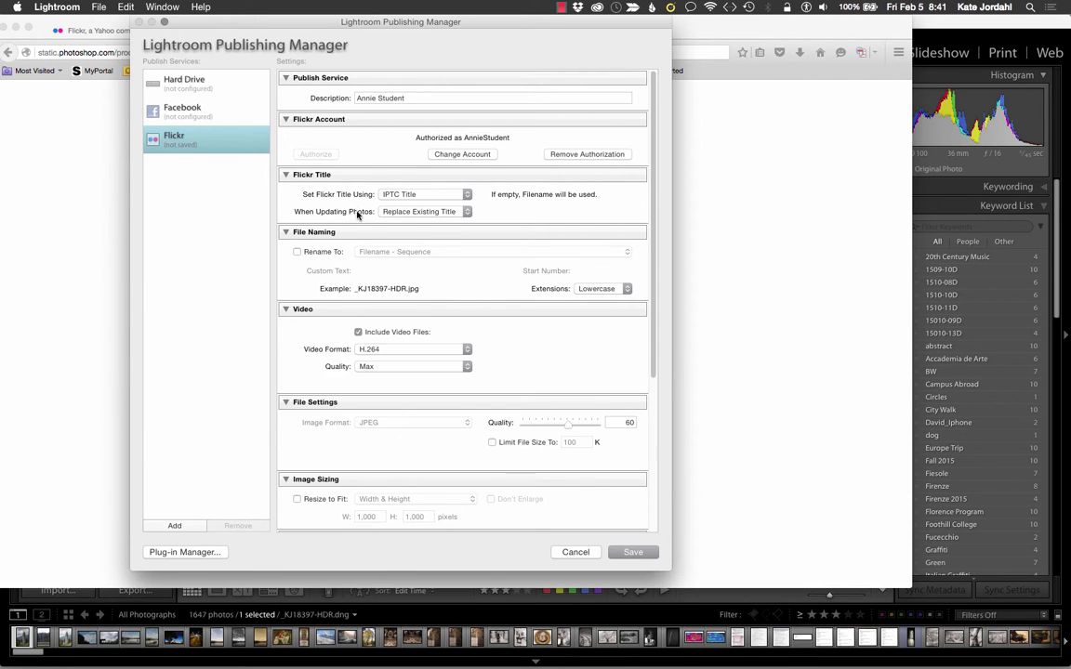
{"action": "left_click", "coordinate": [434, 213]}
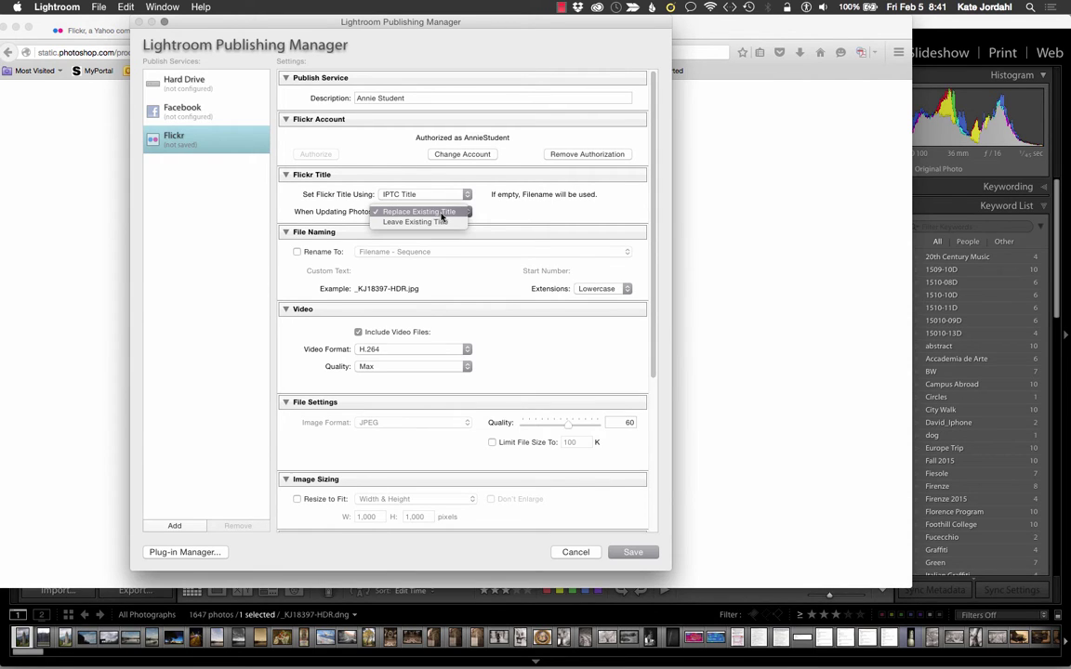
{"action": "left_click", "coordinate": [480, 212]}
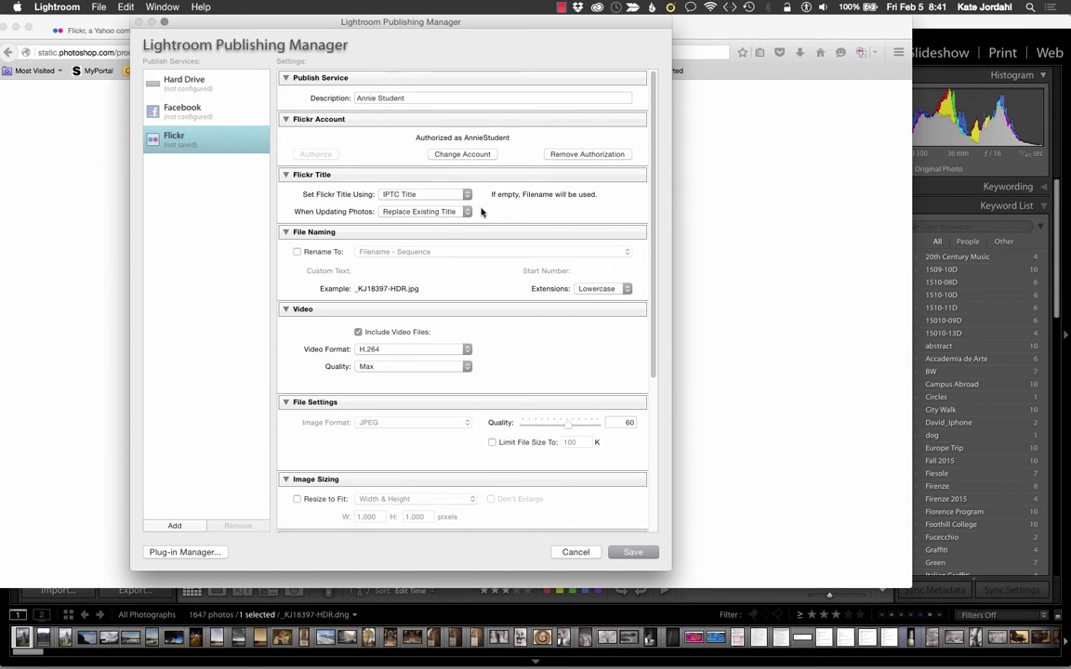
{"action": "scroll", "coordinate": [428, 270], "scroll_direction": "down", "scroll_amount": 1}
Step: Set the Flickr upload JPEG quality to 100
{"action": "scroll", "coordinate": [427, 270], "scroll_direction": "down", "scroll_amount": 5}
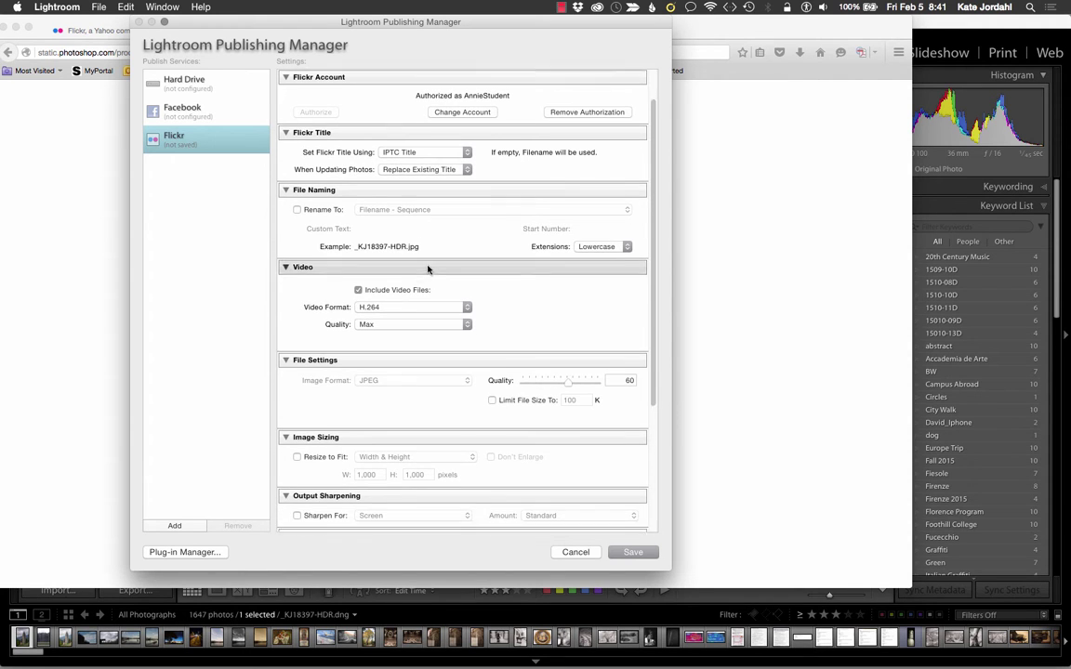
{"action": "scroll", "coordinate": [428, 270], "scroll_direction": "down", "scroll_amount": 4}
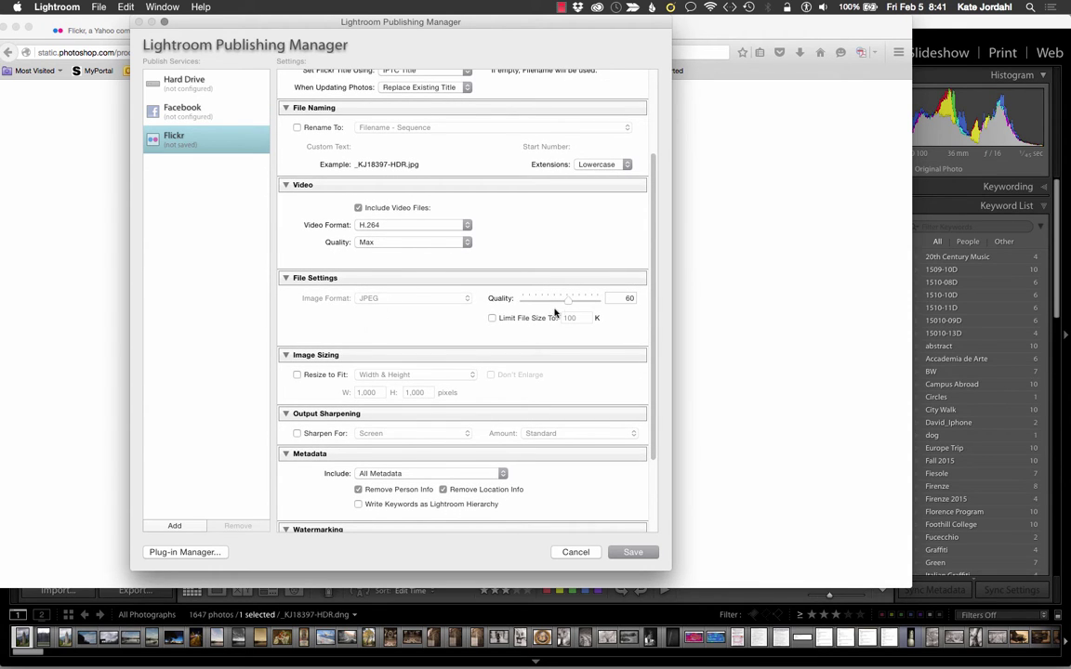
{"action": "left_click_drag", "start_coordinate": [566, 299], "coordinate": [603, 301]}
Step: Leave Resize to Fit and Sharpen For off, and keep location info in uploads
{"action": "scroll", "coordinate": [421, 330], "scroll_direction": "down", "scroll_amount": 2}
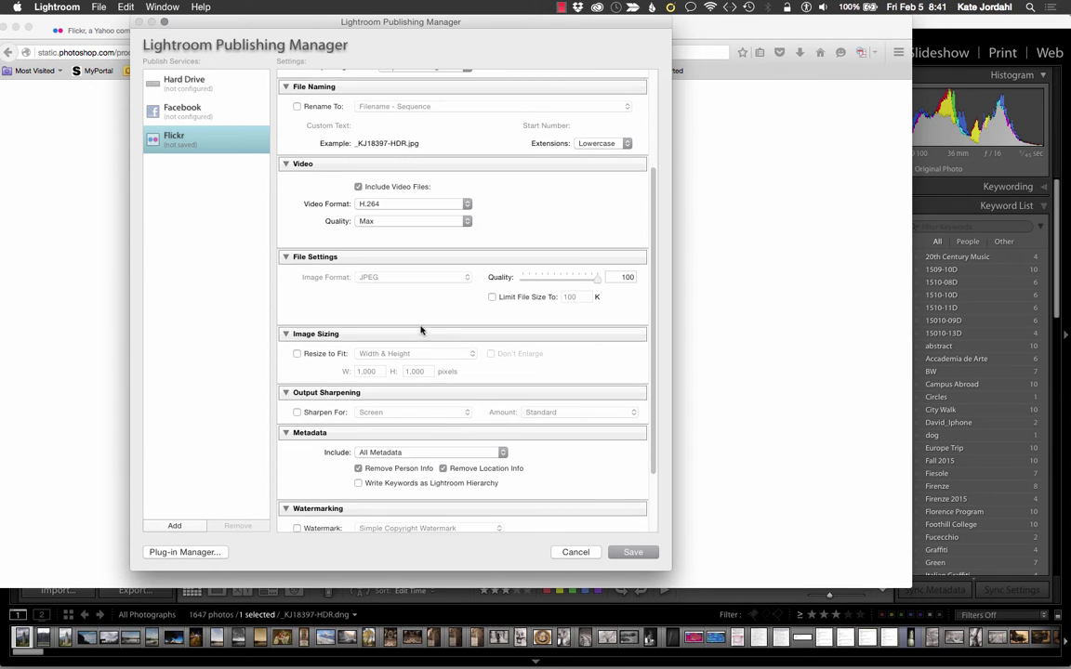
{"action": "scroll", "coordinate": [421, 331], "scroll_direction": "down", "scroll_amount": 2}
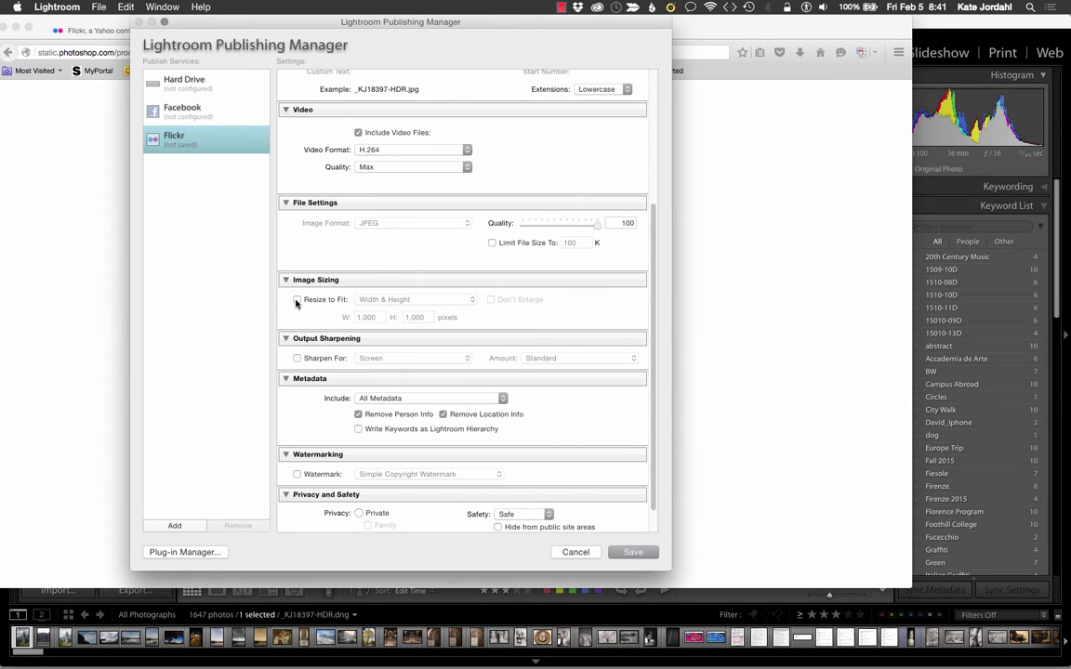
{"action": "left_click", "coordinate": [297, 302]}
{"action": "left_click", "coordinate": [375, 317]}
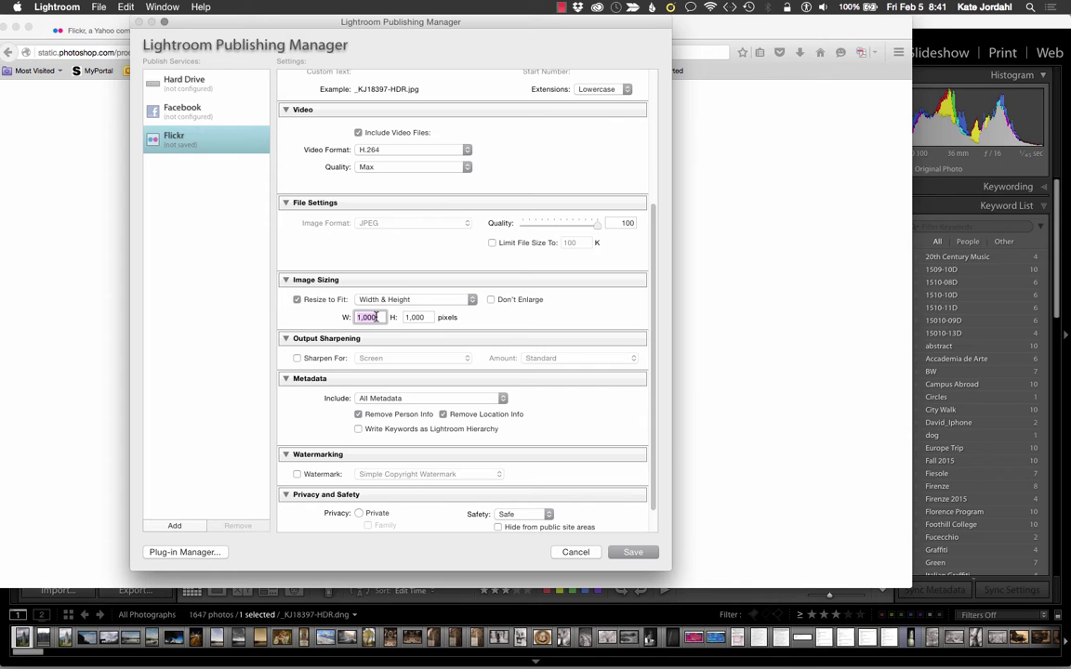
{"action": "left_click", "coordinate": [297, 300]}
{"action": "scroll", "coordinate": [297, 302], "scroll_direction": "down", "scroll_amount": 3}
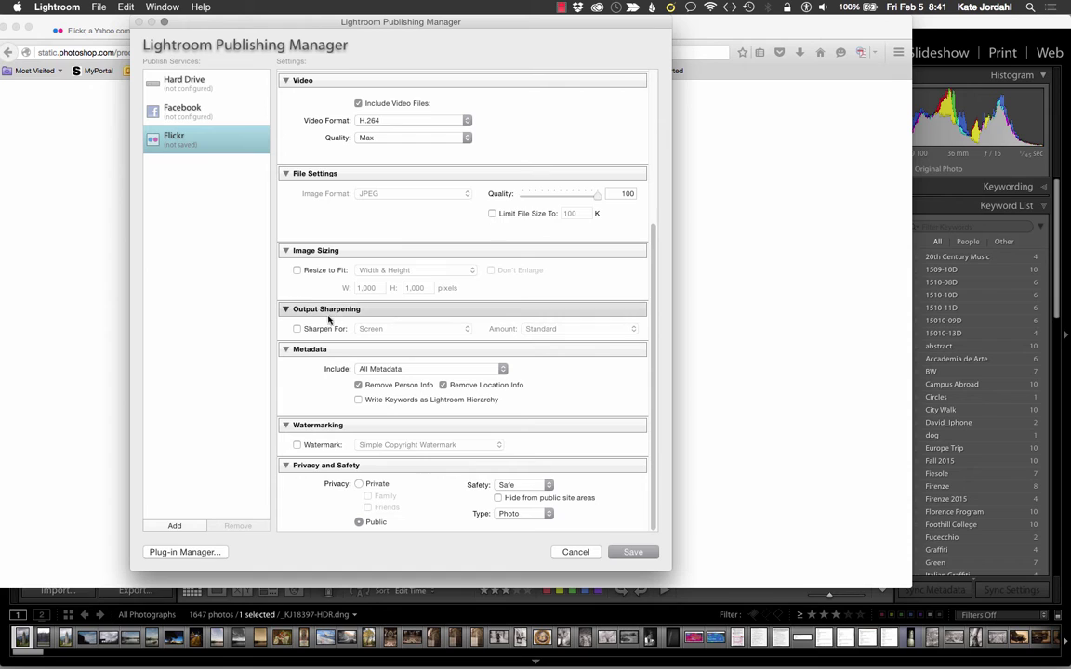
{"action": "left_click", "coordinate": [297, 330]}
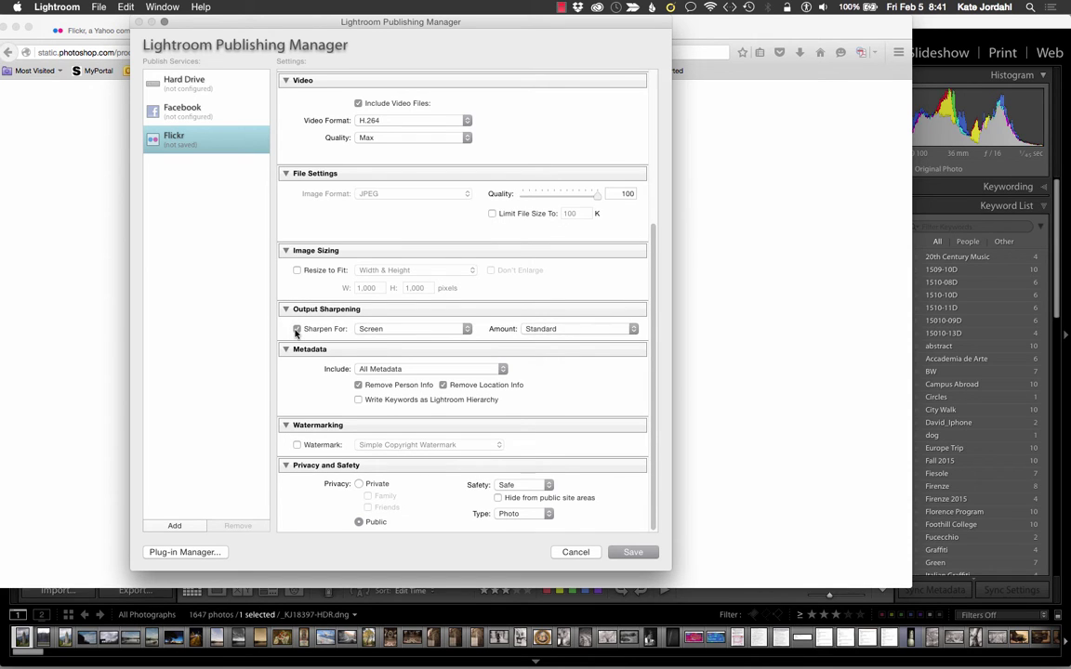
{"action": "left_click", "coordinate": [297, 330]}
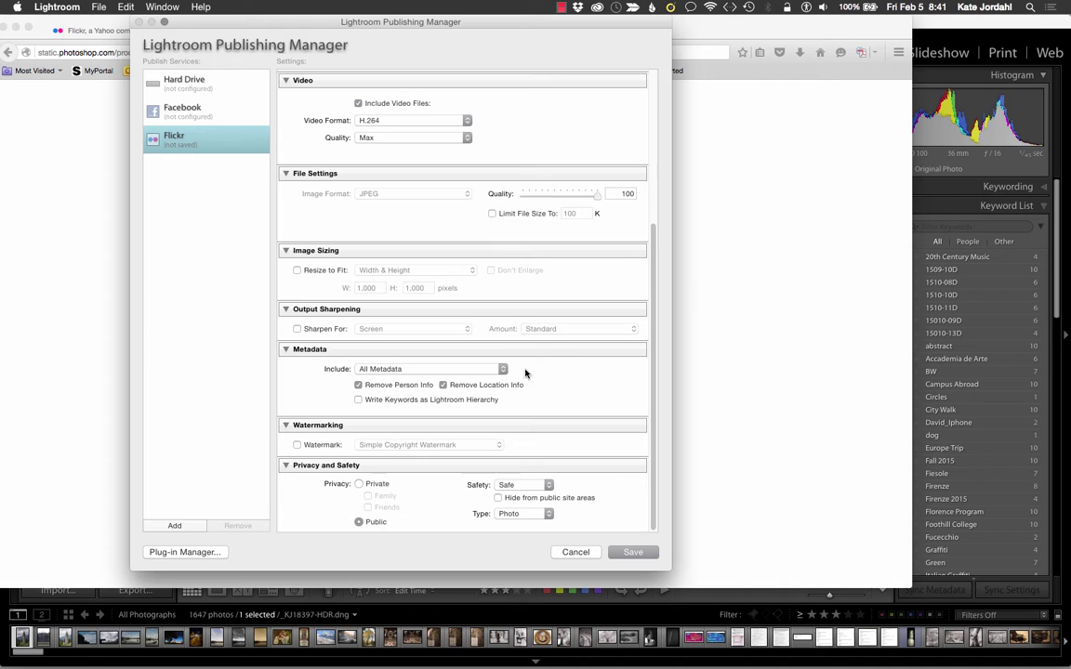
{"action": "left_click", "coordinate": [444, 385]}
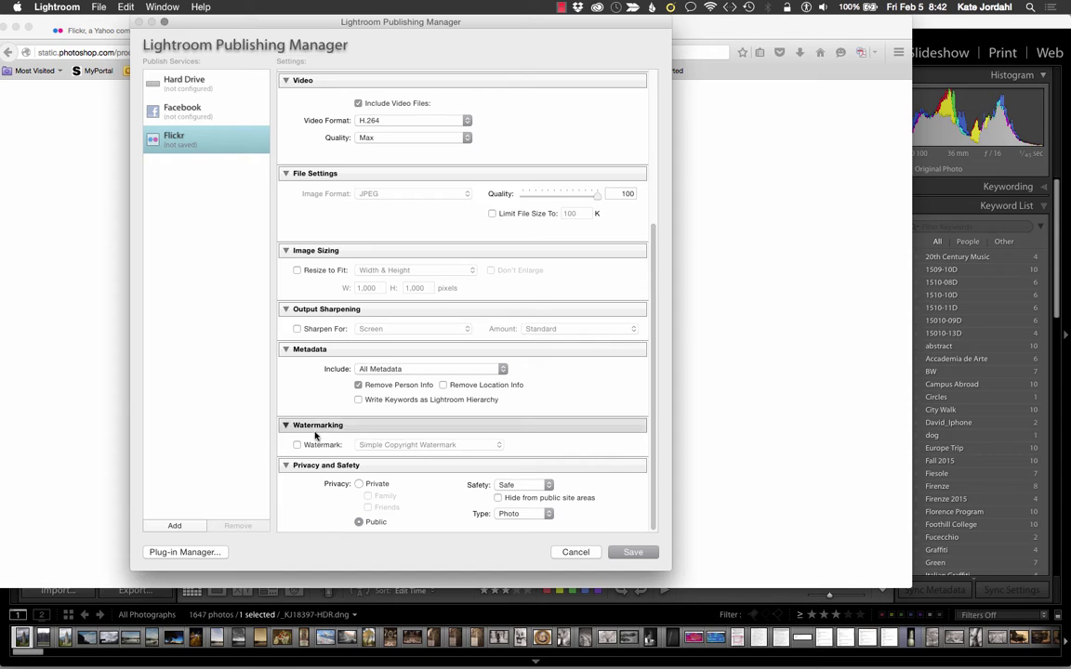
Step: Set Flickr privacy to Private, keeping Safe safety level and Photo content type
{"action": "left_click", "coordinate": [360, 484]}
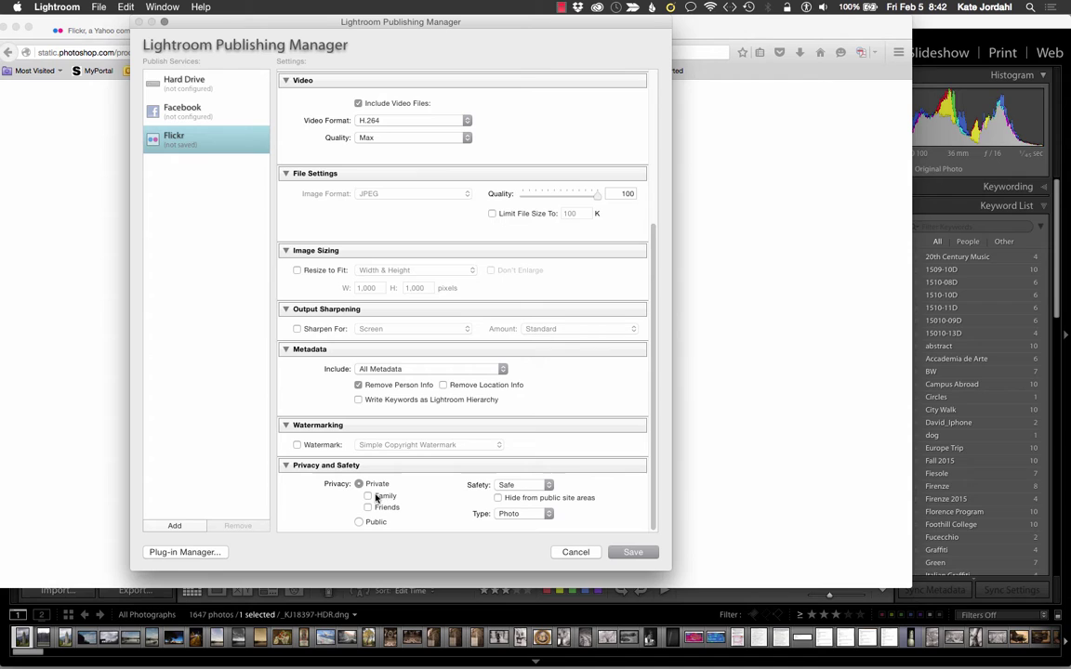
{"action": "left_click", "coordinate": [545, 487]}
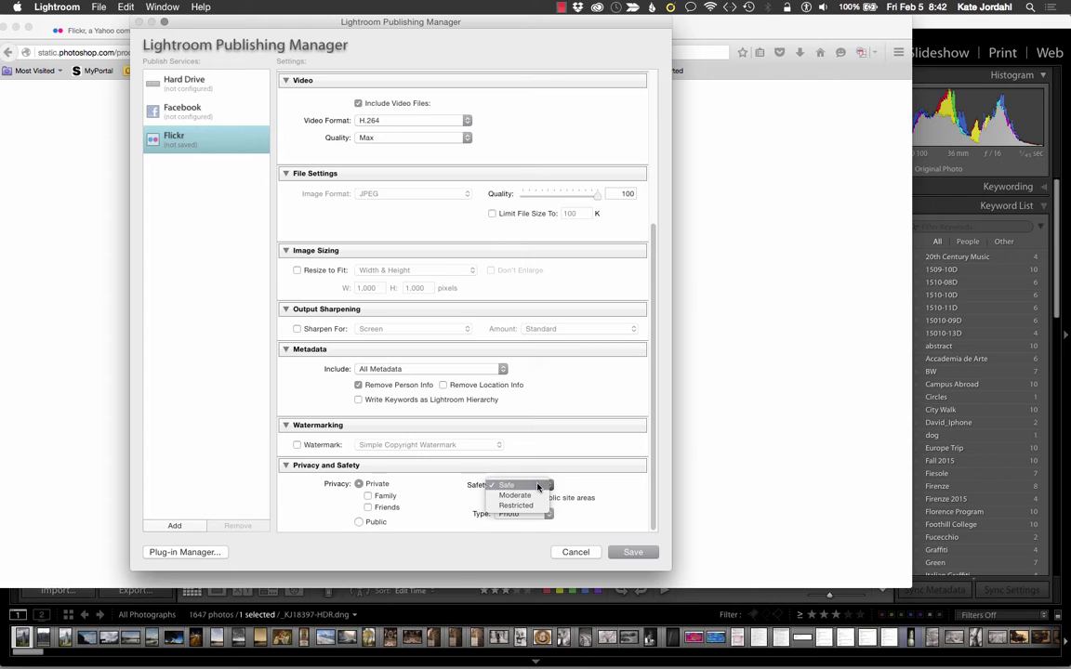
{"action": "left_click", "coordinate": [545, 486]}
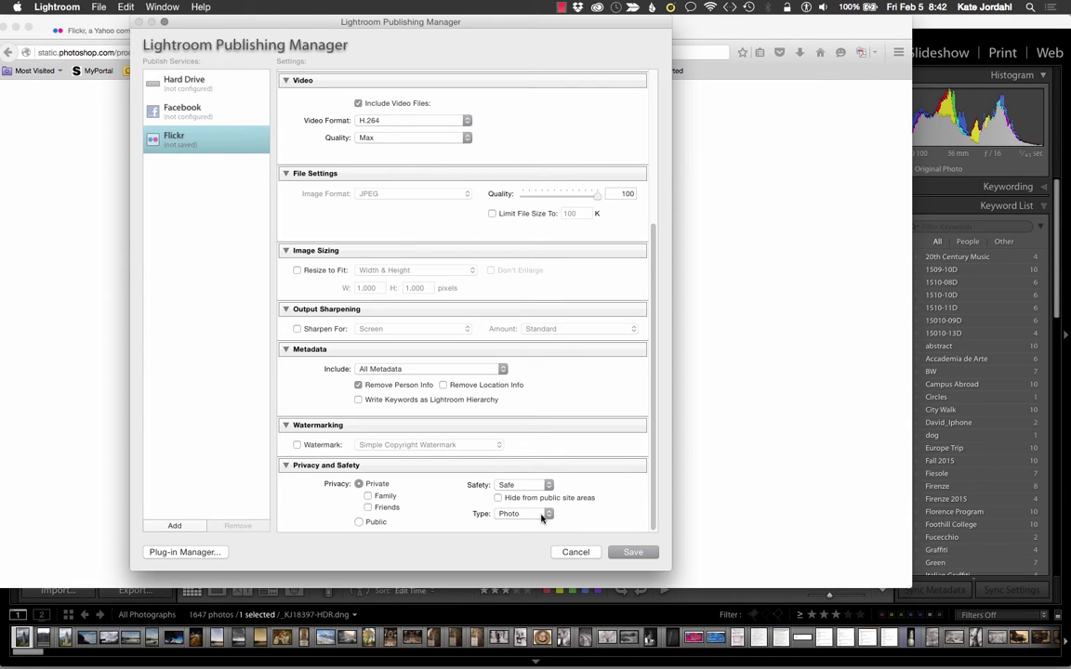
{"action": "left_click", "coordinate": [547, 514]}
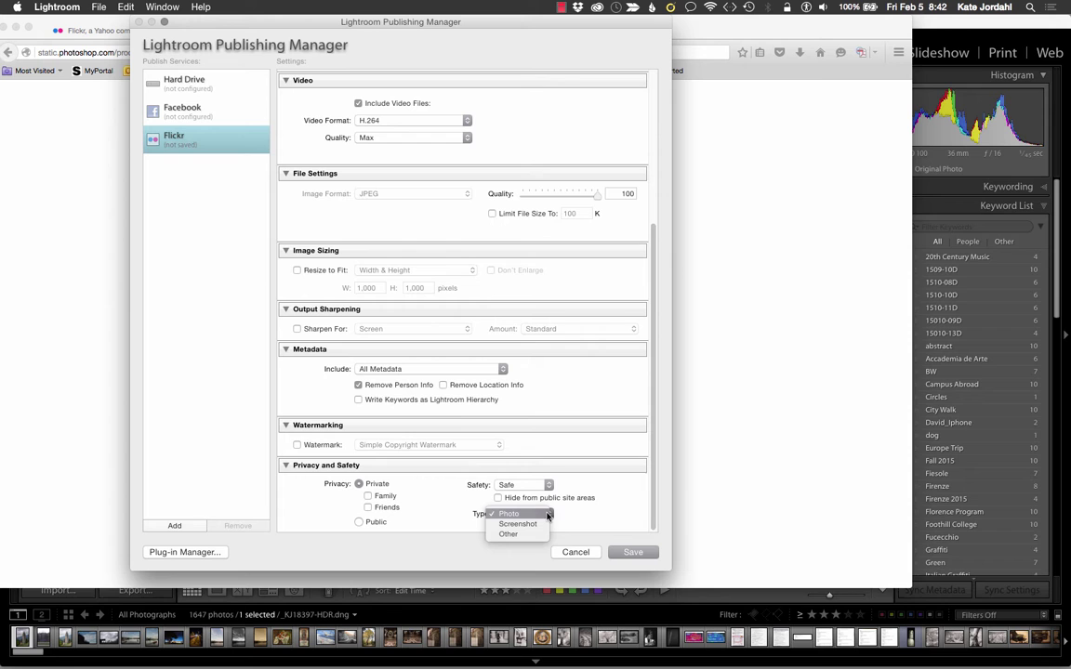
{"action": "left_click", "coordinate": [548, 514]}
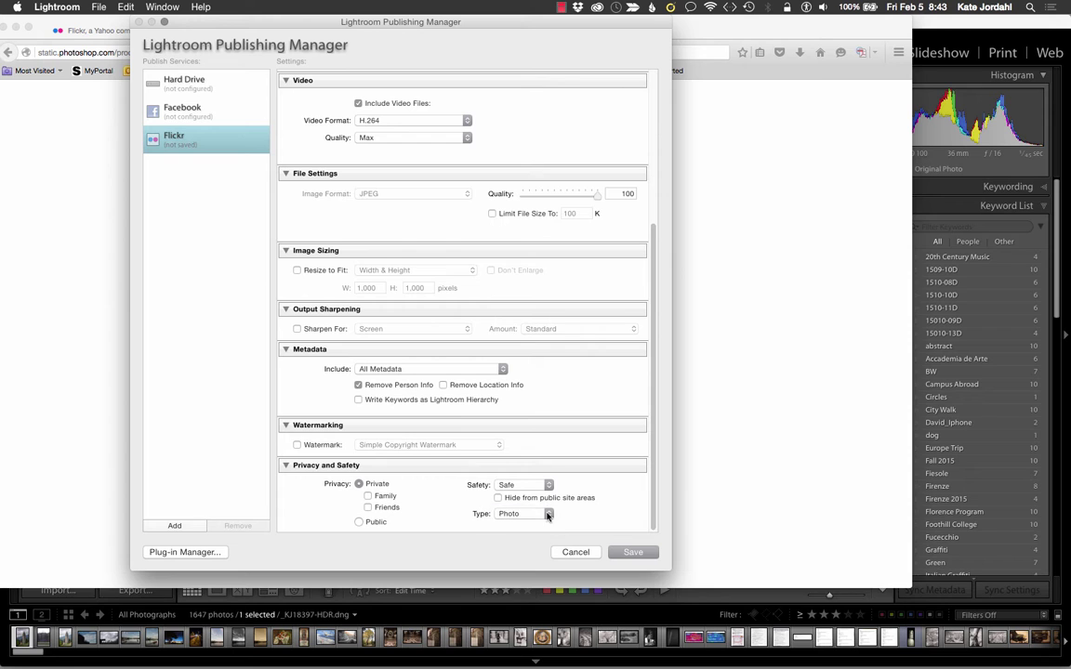
Step: Save the Flickr publish connection and return to the Library grid
{"action": "left_click", "coordinate": [630, 552]}
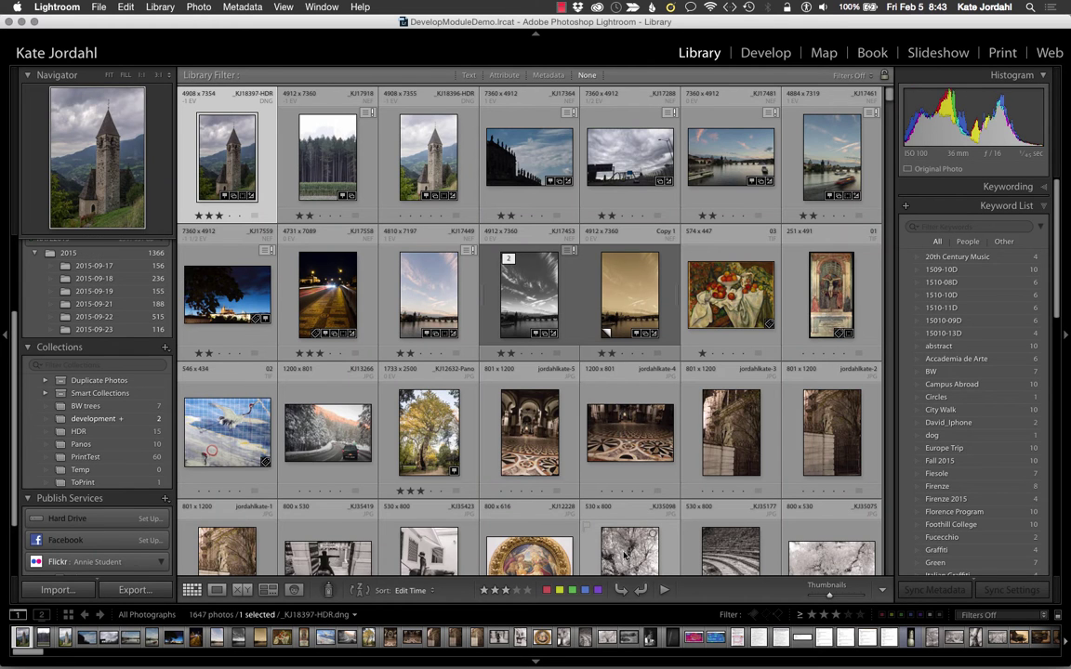
{"action": "scroll", "coordinate": [78, 476], "scroll_direction": "down", "scroll_amount": 2}
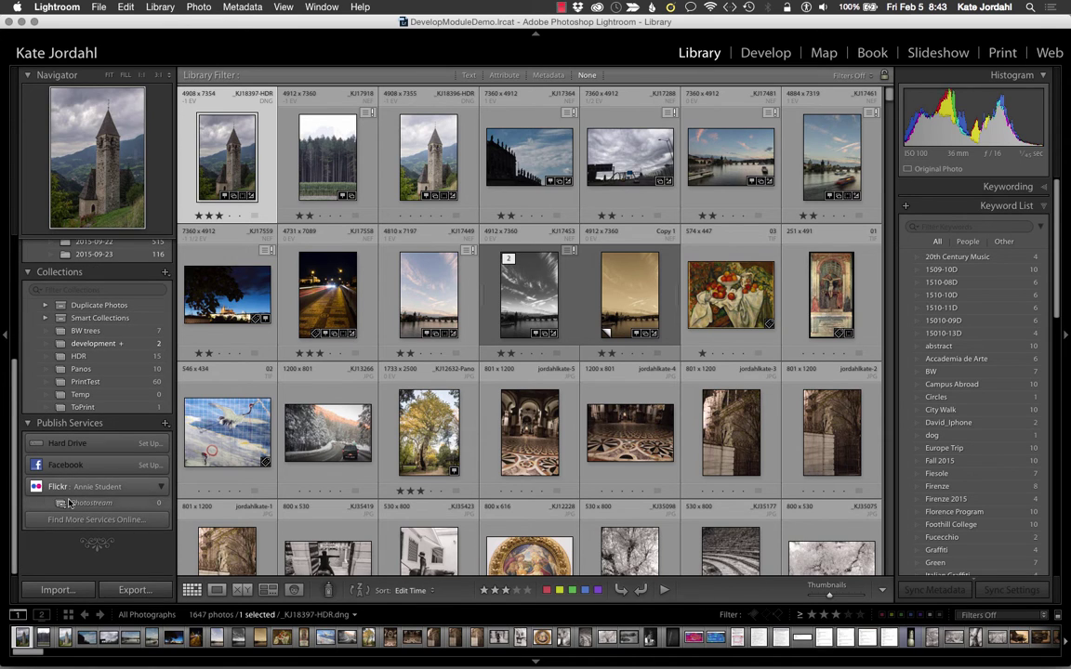
{"action": "scroll", "coordinate": [108, 503], "scroll_direction": "up", "scroll_amount": 1}
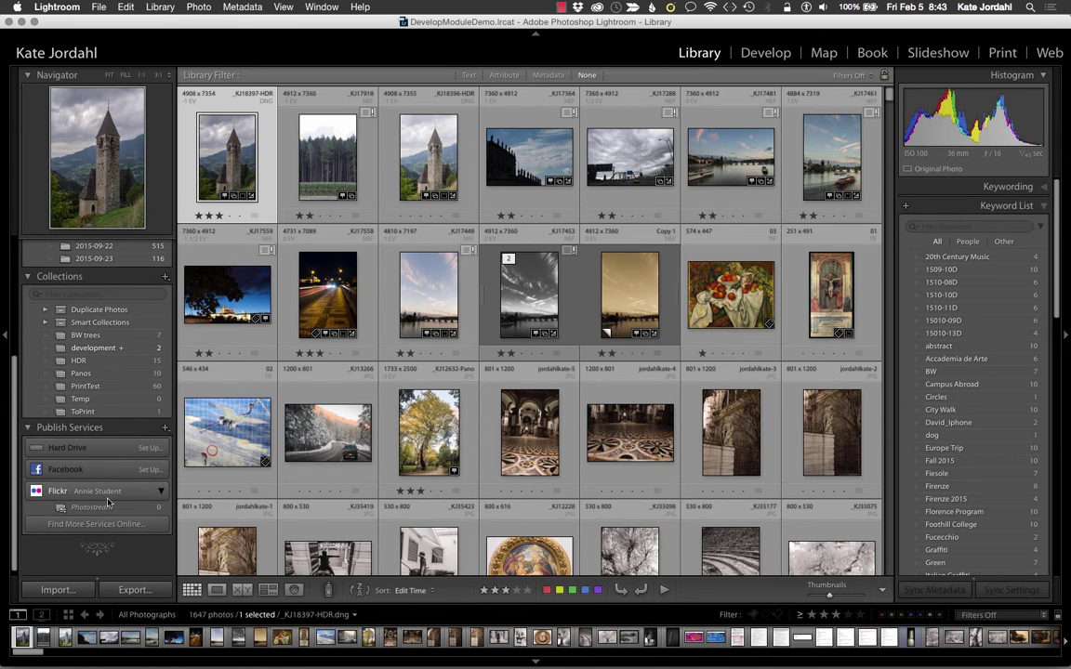
Step: Filter the grid by attribute to photos rated three stars or more
{"action": "left_click", "coordinate": [503, 75]}
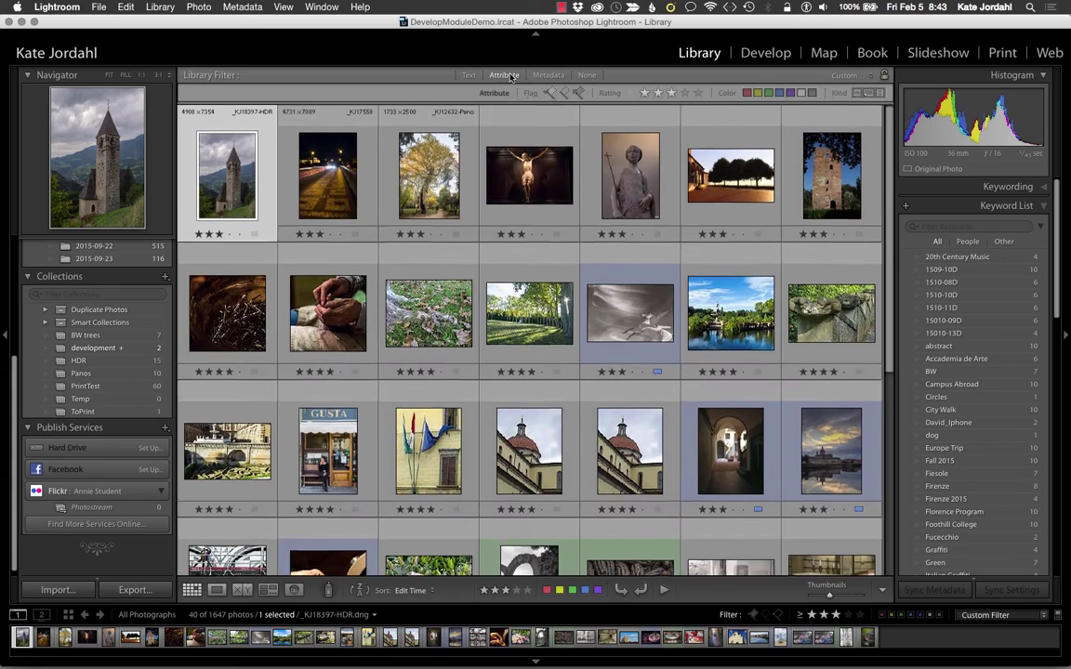
{"action": "scroll", "coordinate": [510, 238], "scroll_direction": "down", "scroll_amount": 5}
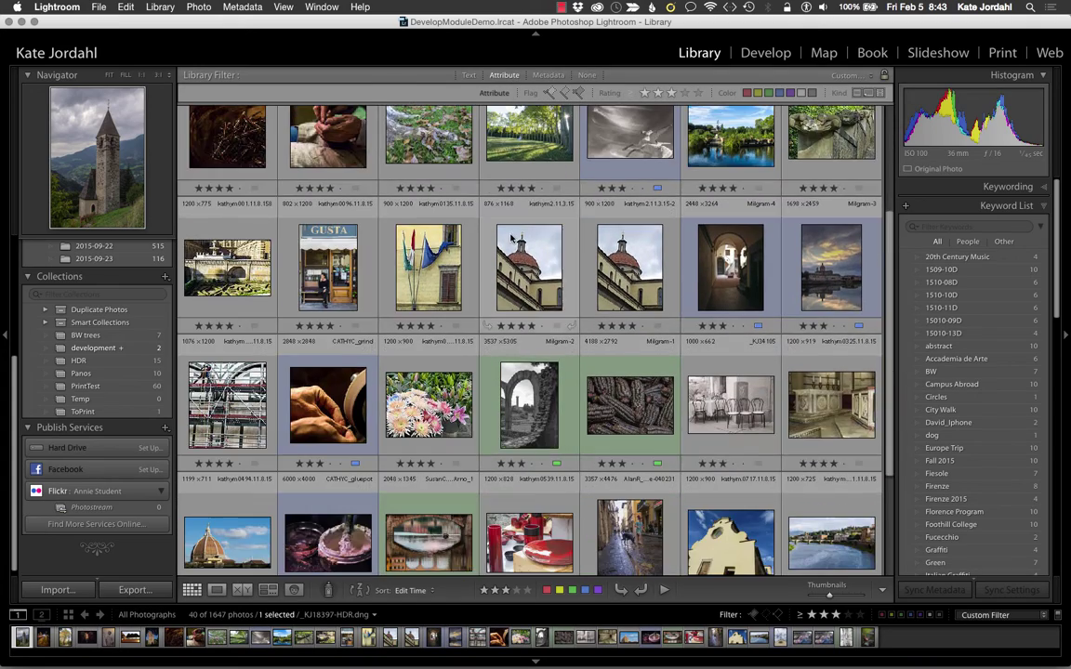
{"action": "scroll", "coordinate": [513, 239], "scroll_direction": "up", "scroll_amount": 2}
{"action": "scroll", "coordinate": [513, 239], "scroll_direction": "up", "scroll_amount": 2}
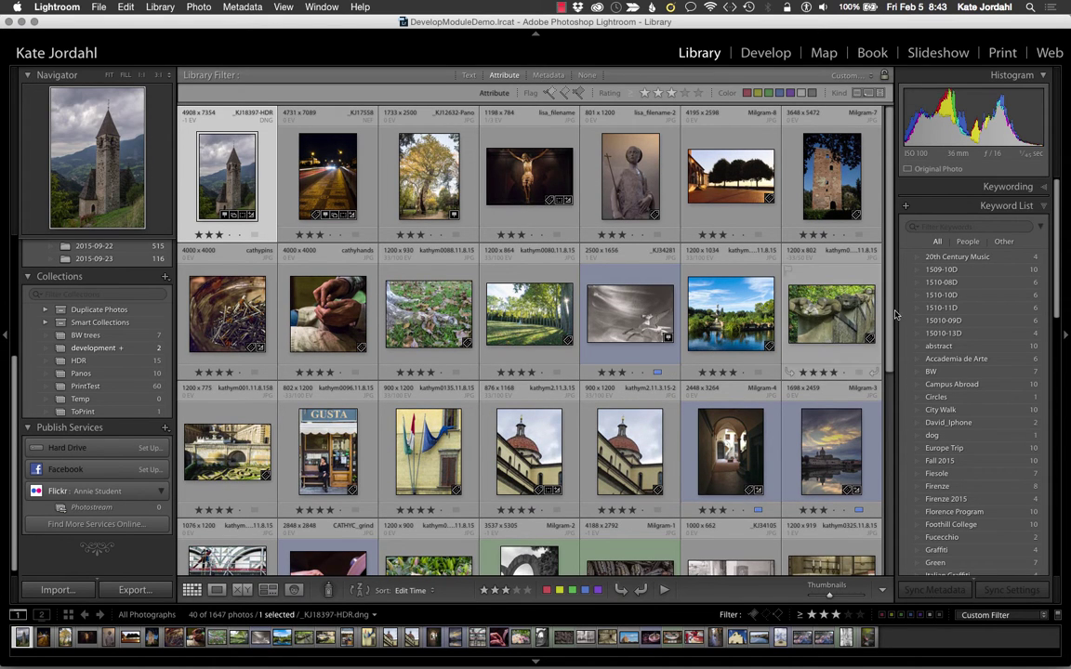
Step: Title the church photo 'Chapel in the hills' in the Metadata panel
{"action": "left_click", "coordinate": [1043, 206]}
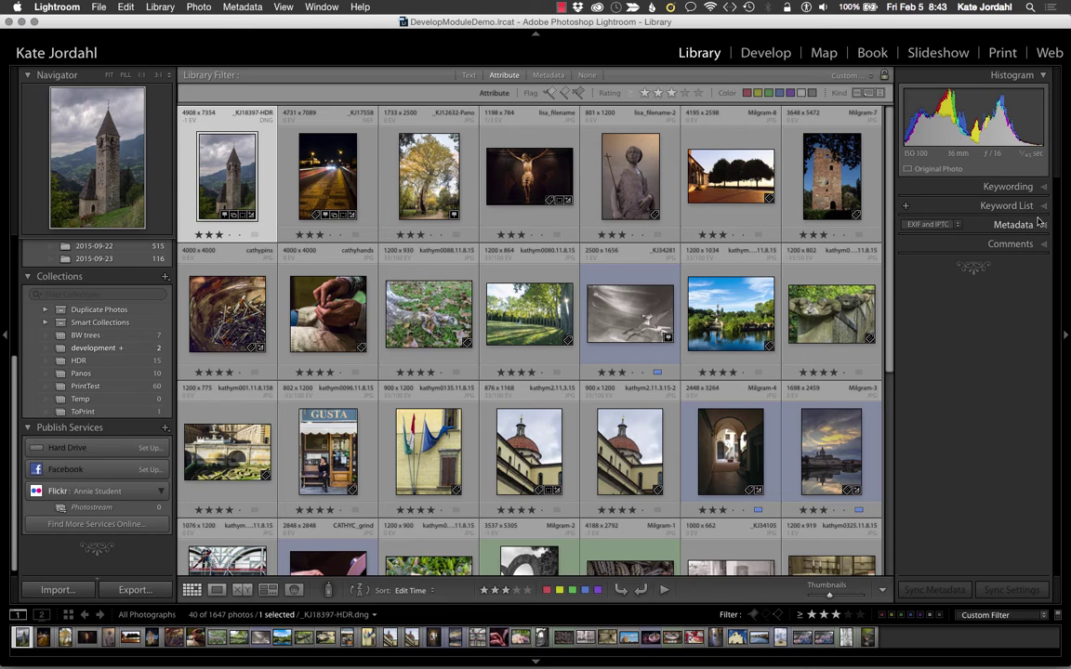
{"action": "left_click", "coordinate": [1023, 223]}
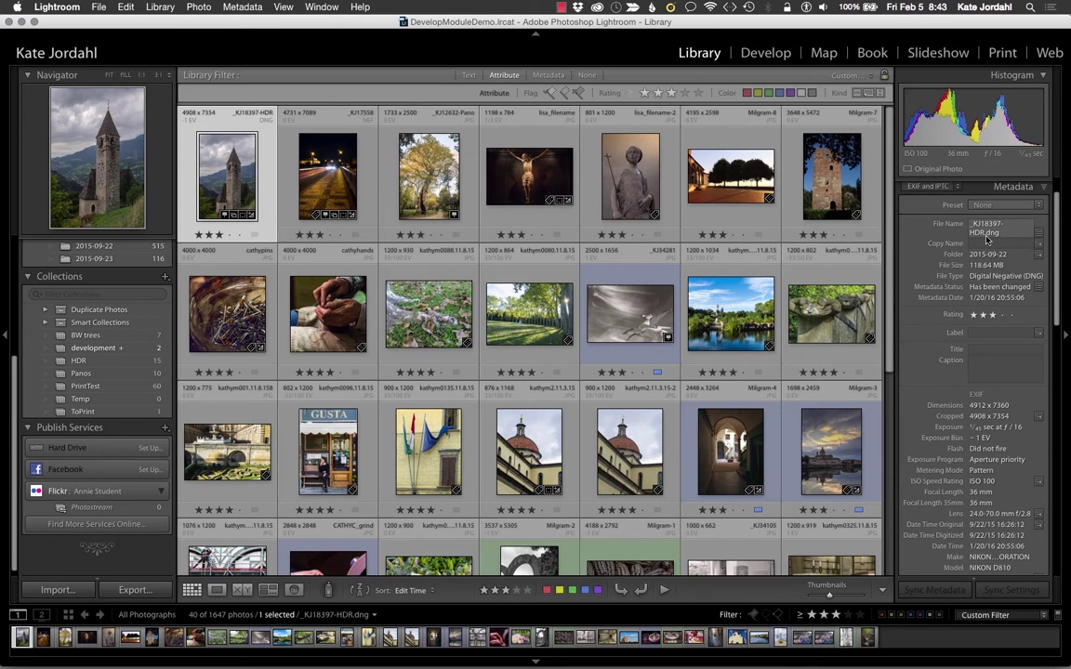
{"action": "scroll", "coordinate": [987, 240], "scroll_direction": "down", "scroll_amount": 1}
{"action": "left_click", "coordinate": [974, 343]}
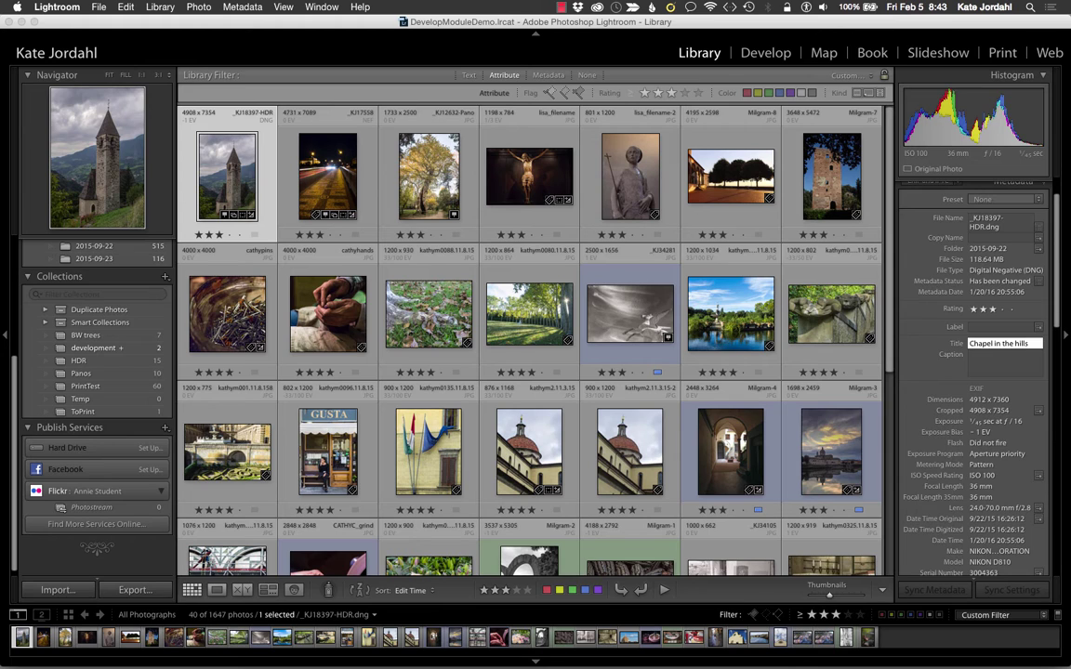
{"action": "key", "text": "Return"}
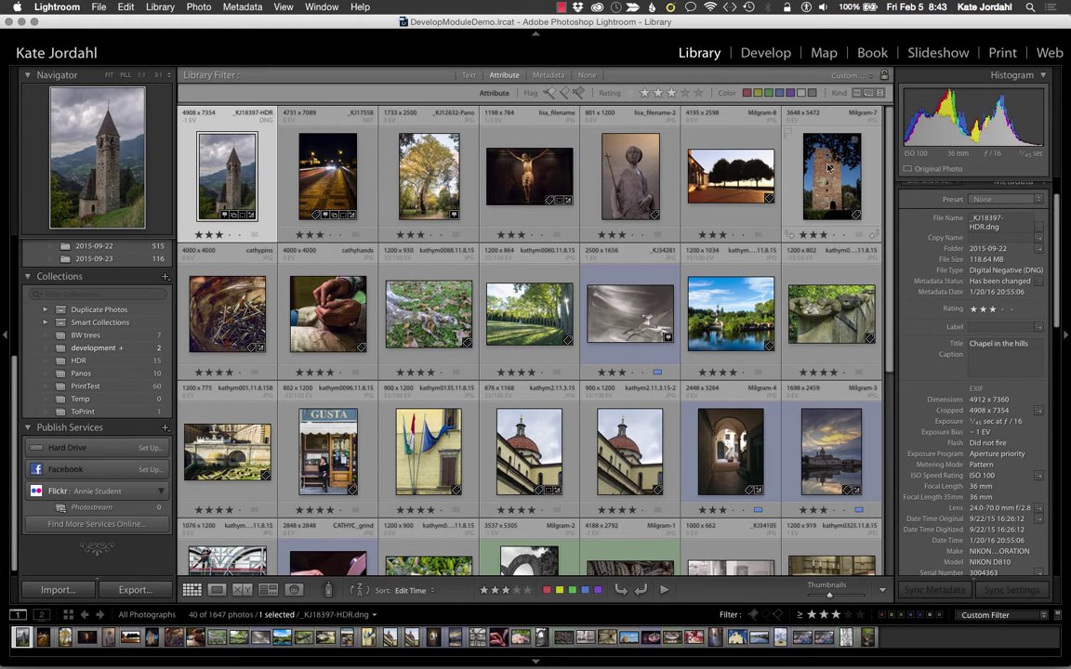
Step: In the Map module, zoom to 10 km on the church photo's marker near Bolzano, Tyrol
{"action": "left_click", "coordinate": [824, 53]}
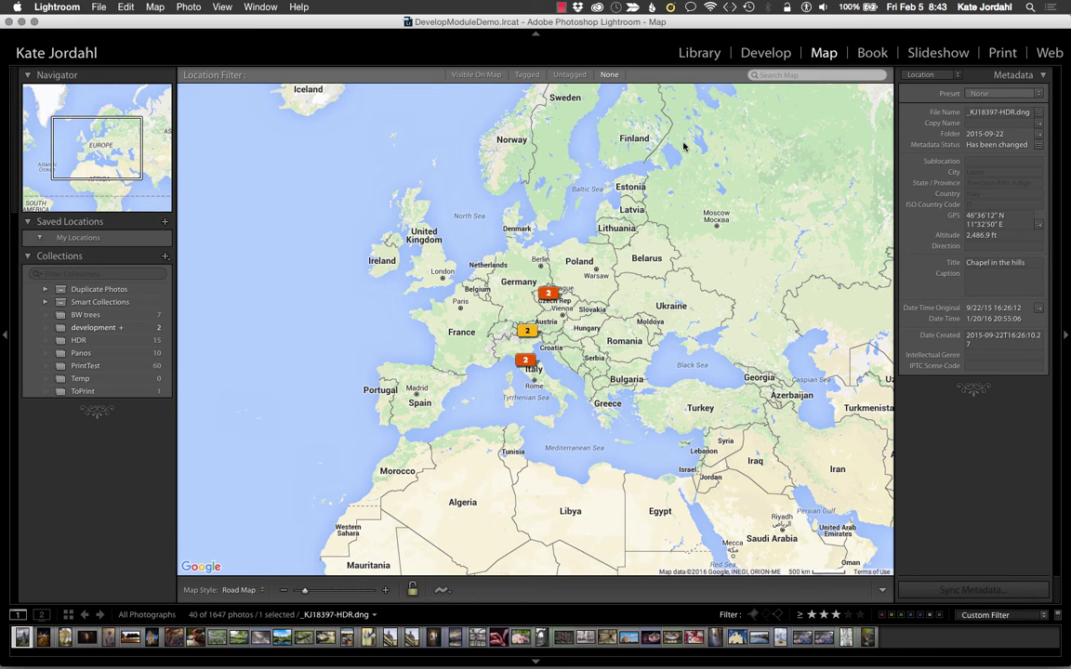
{"action": "left_click", "coordinate": [527, 331]}
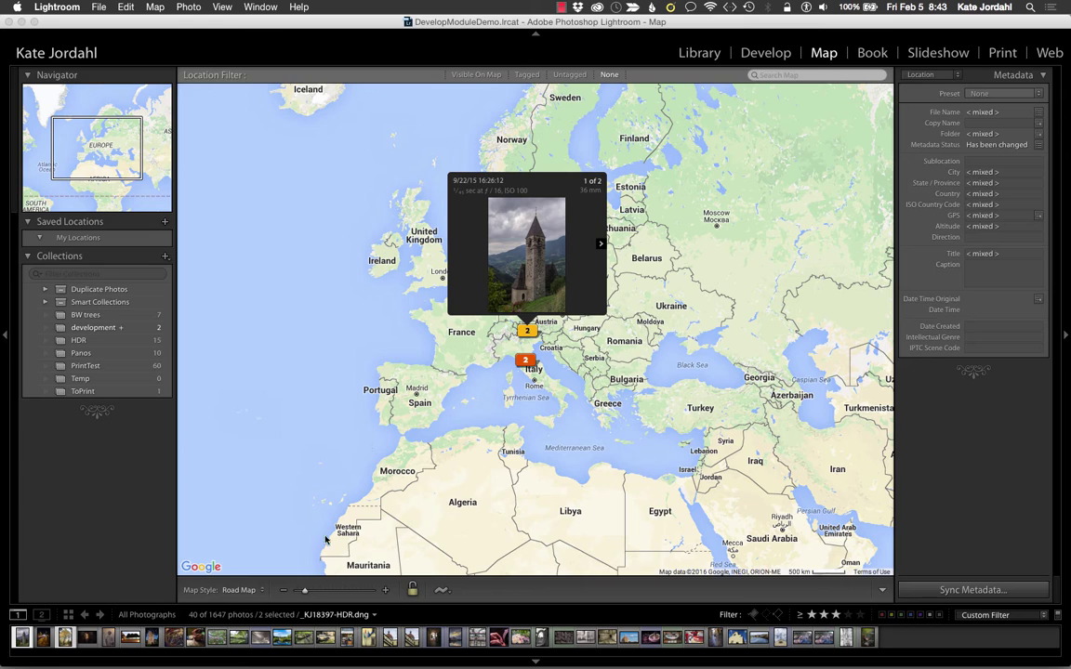
{"action": "left_click", "coordinate": [282, 591]}
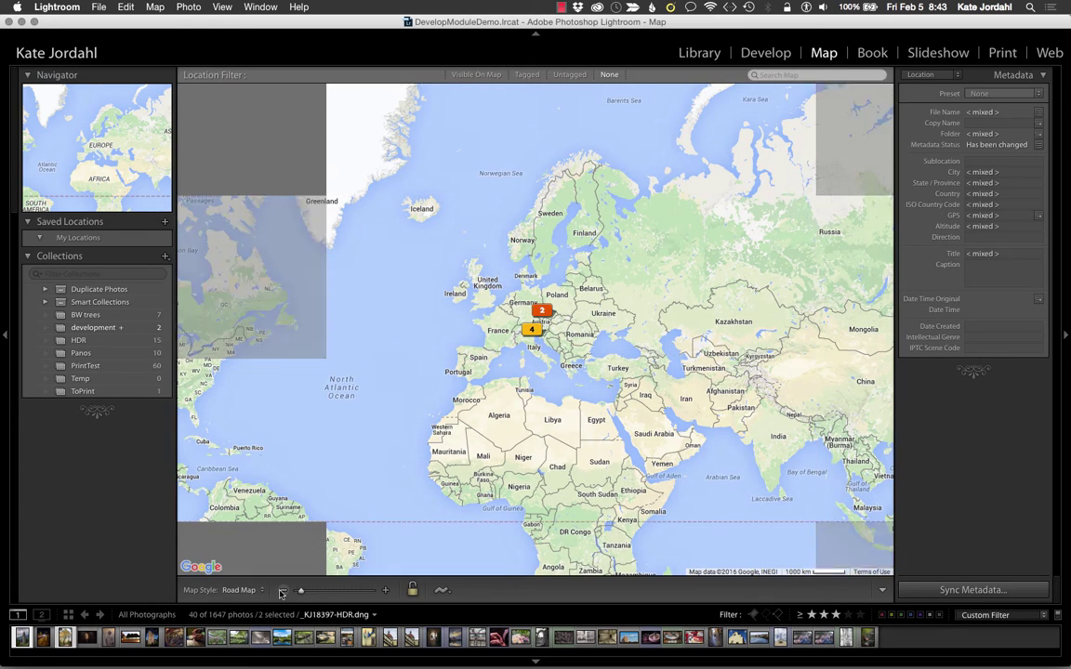
{"action": "left_click", "coordinate": [385, 590]}
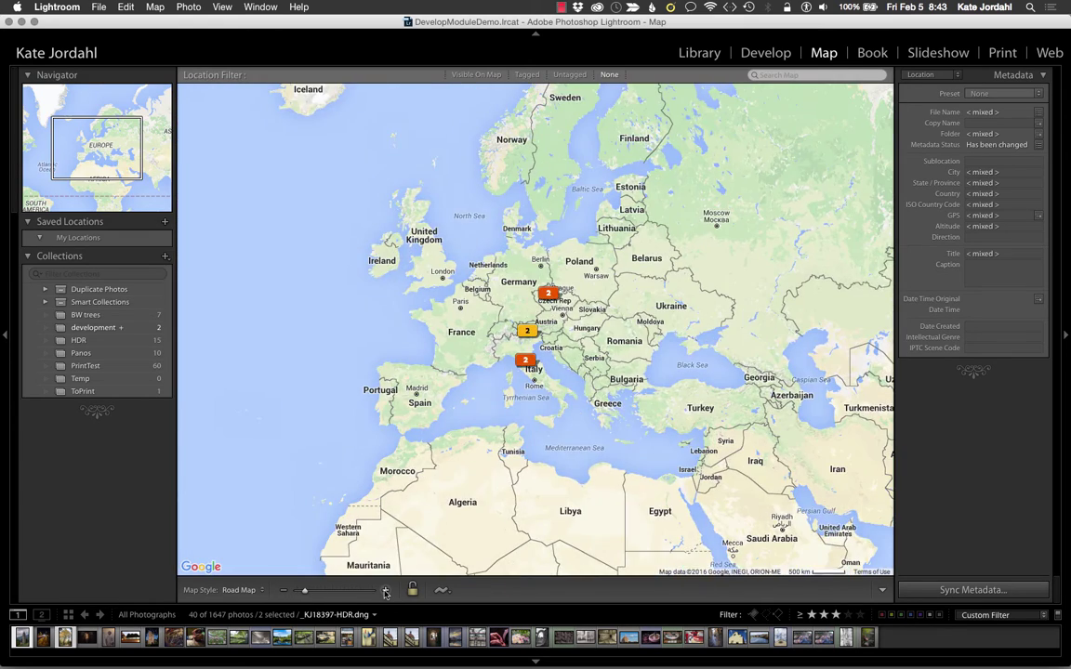
{"action": "left_click", "coordinate": [385, 591]}
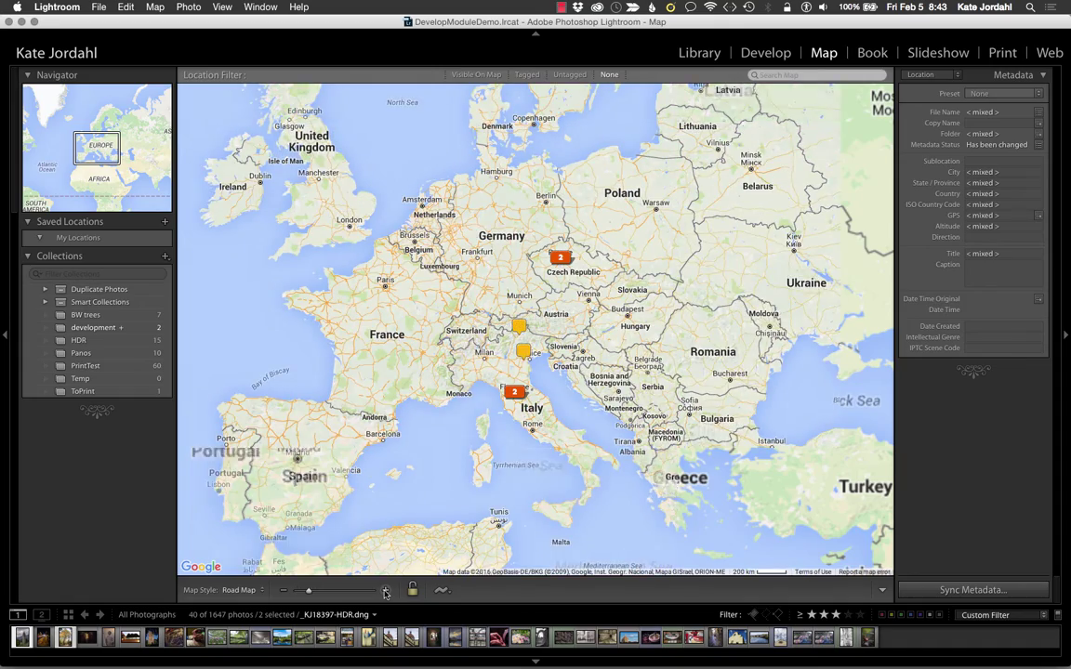
{"action": "left_click", "coordinate": [385, 591]}
{"action": "left_click", "coordinate": [385, 591]}
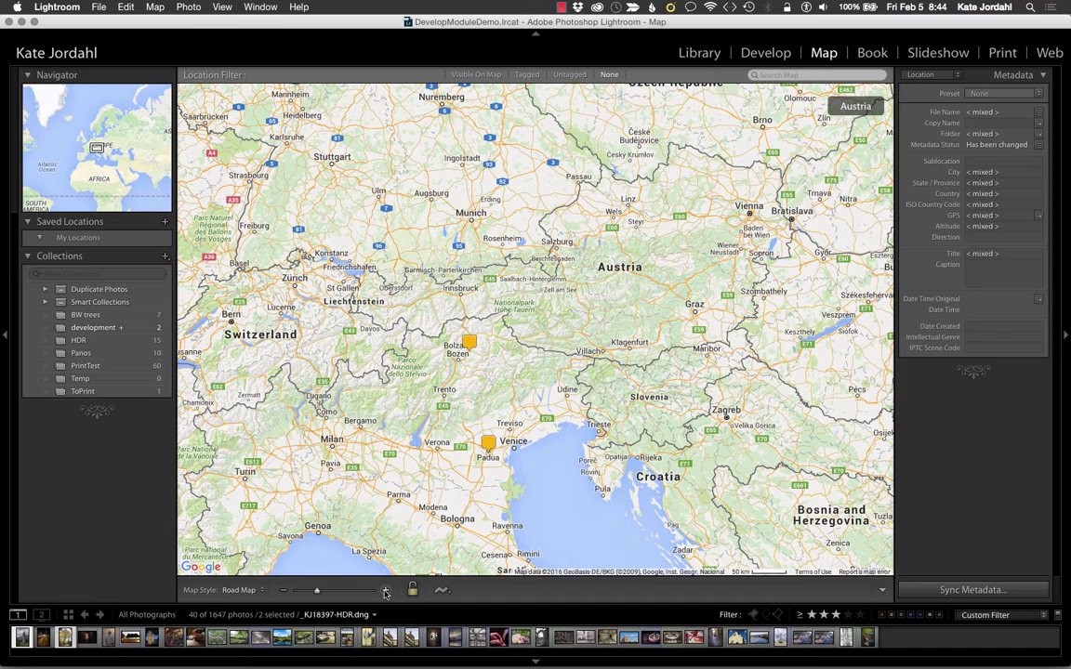
{"action": "left_click", "coordinate": [385, 591]}
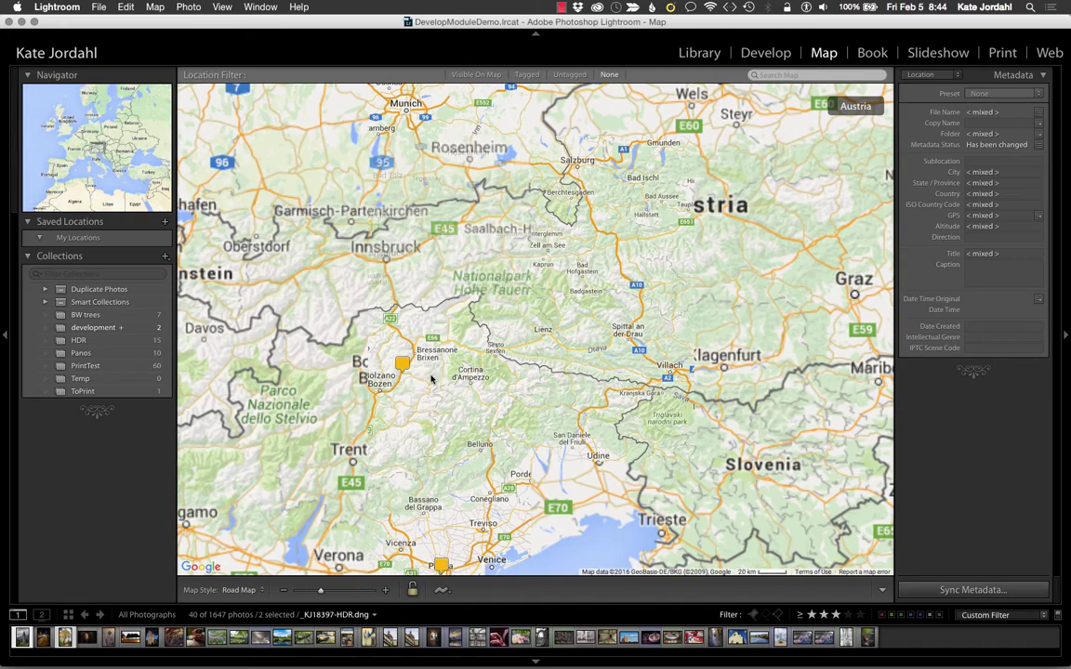
{"action": "left_click", "coordinate": [401, 365]}
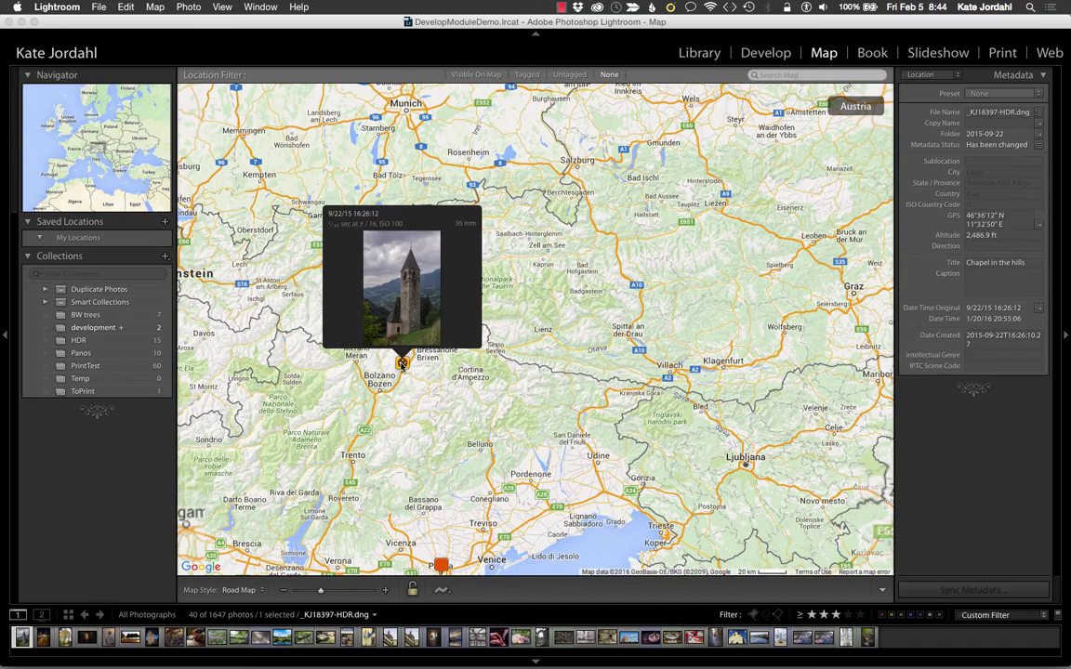
{"action": "left_click", "coordinate": [386, 591]}
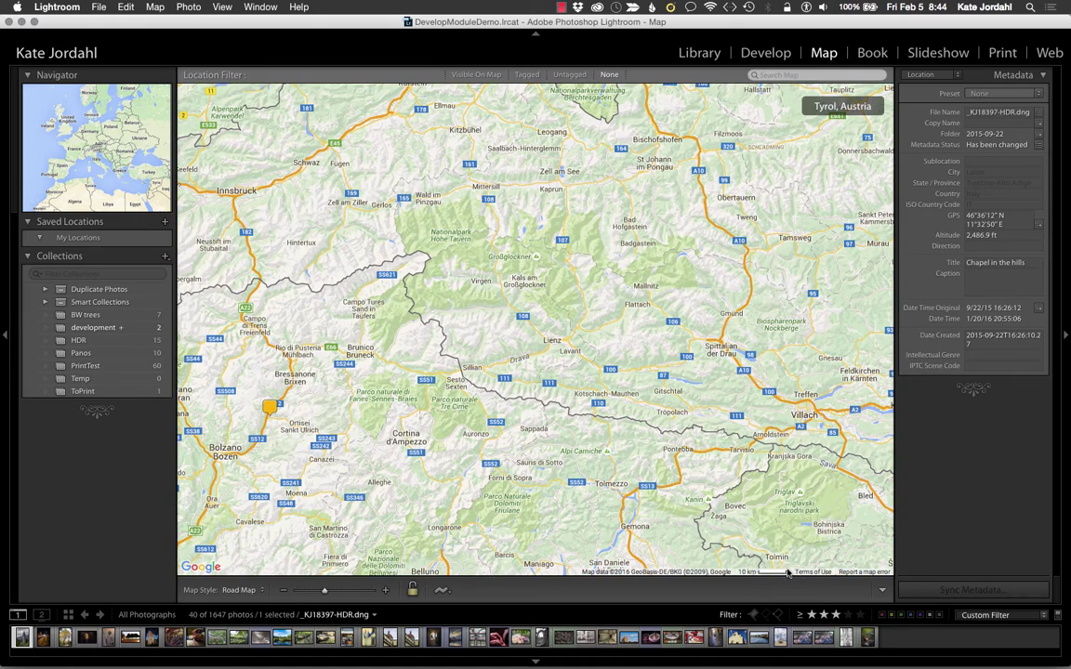
{"action": "mouse_move", "coordinate": [270, 407]}
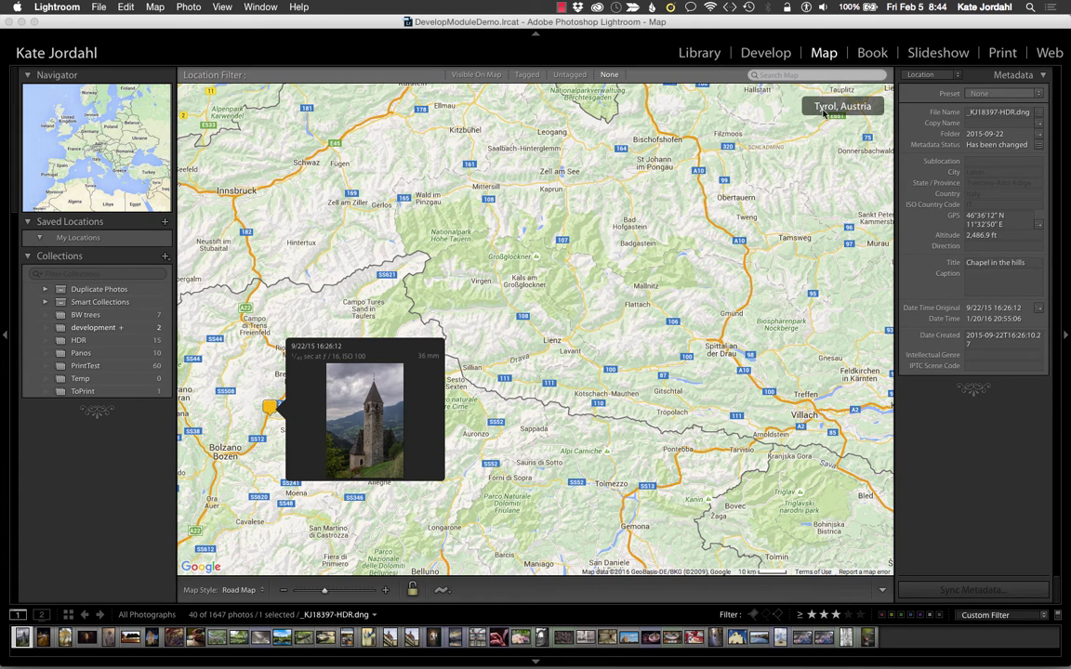
Step: Append ', Tyrol, Austria' to the church photo's title in the Library
{"action": "left_click", "coordinate": [699, 53]}
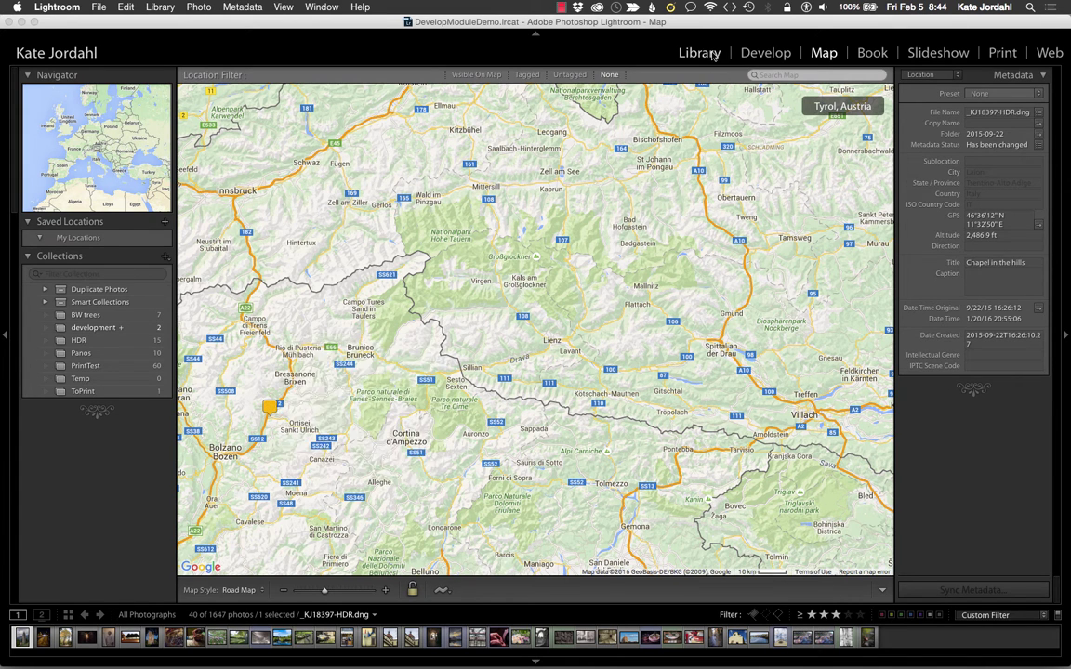
{"action": "left_click", "coordinate": [1033, 344]}
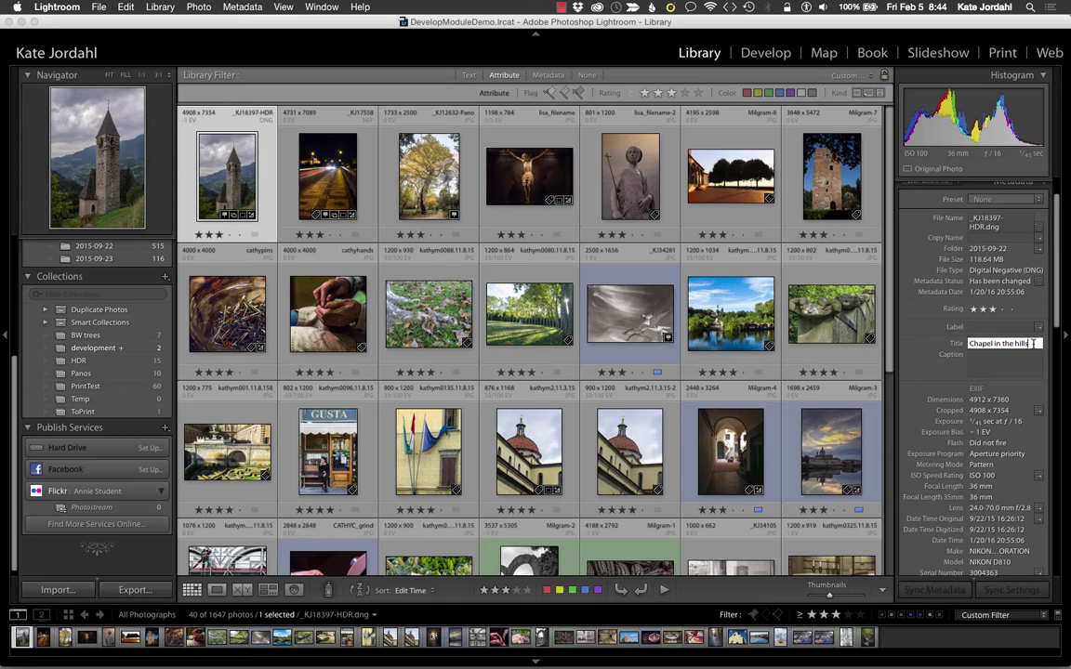
{"action": "type", "text": ", Tyrol, Austria"}
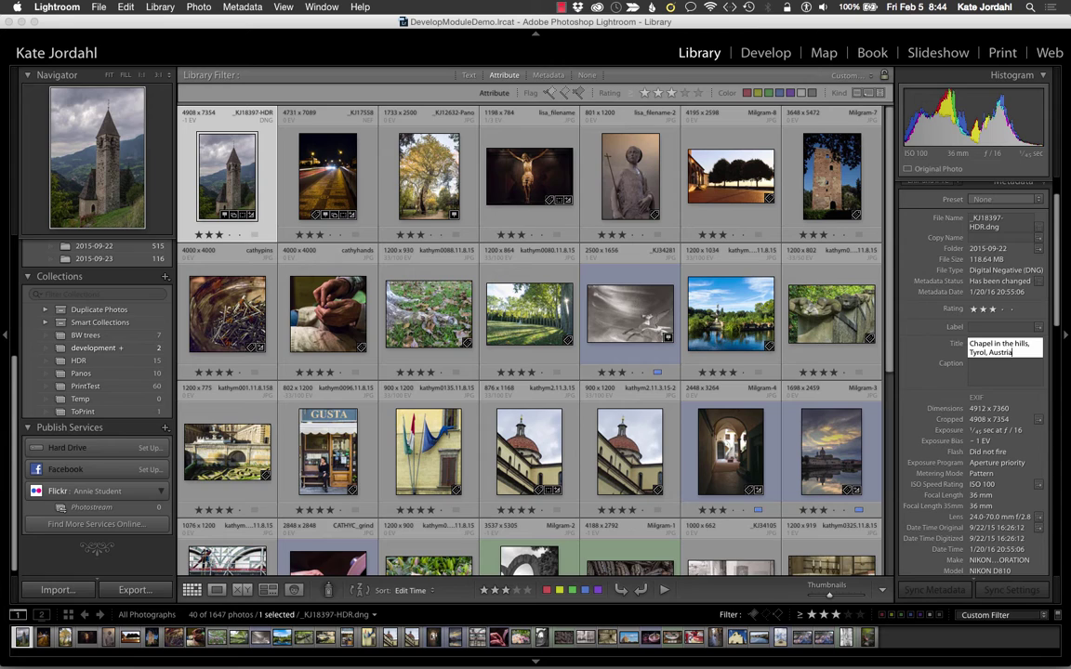
{"action": "key", "text": "Return"}
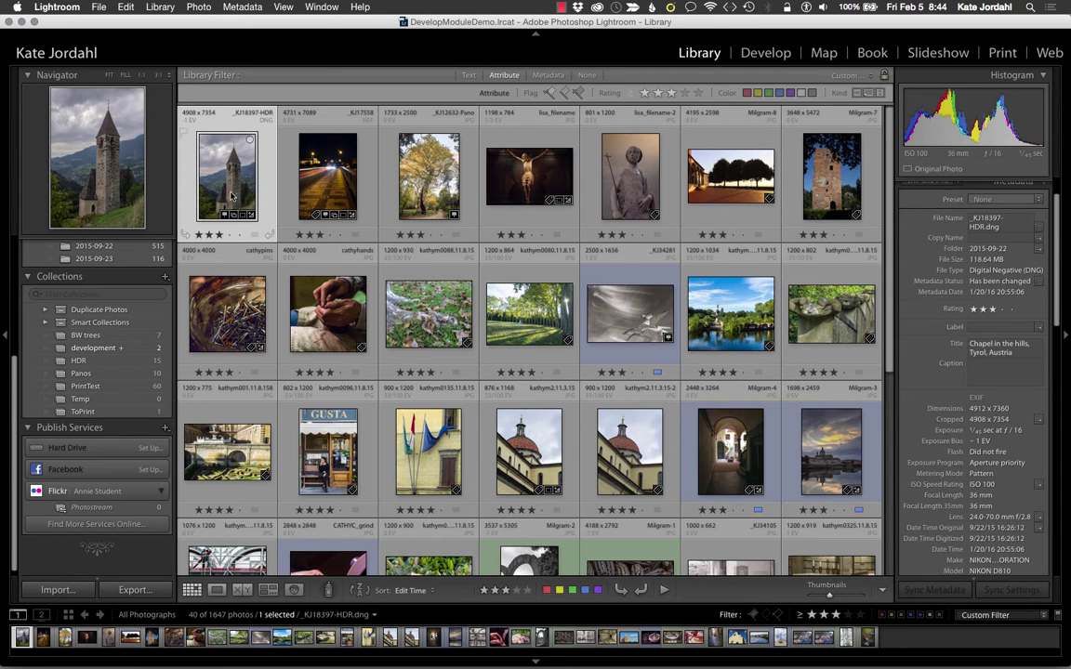
Step: Drag the church, night street and autumn tree photos into Flickr Photostream
{"action": "left_click_drag", "start_coordinate": [231, 195], "coordinate": [93, 507]}
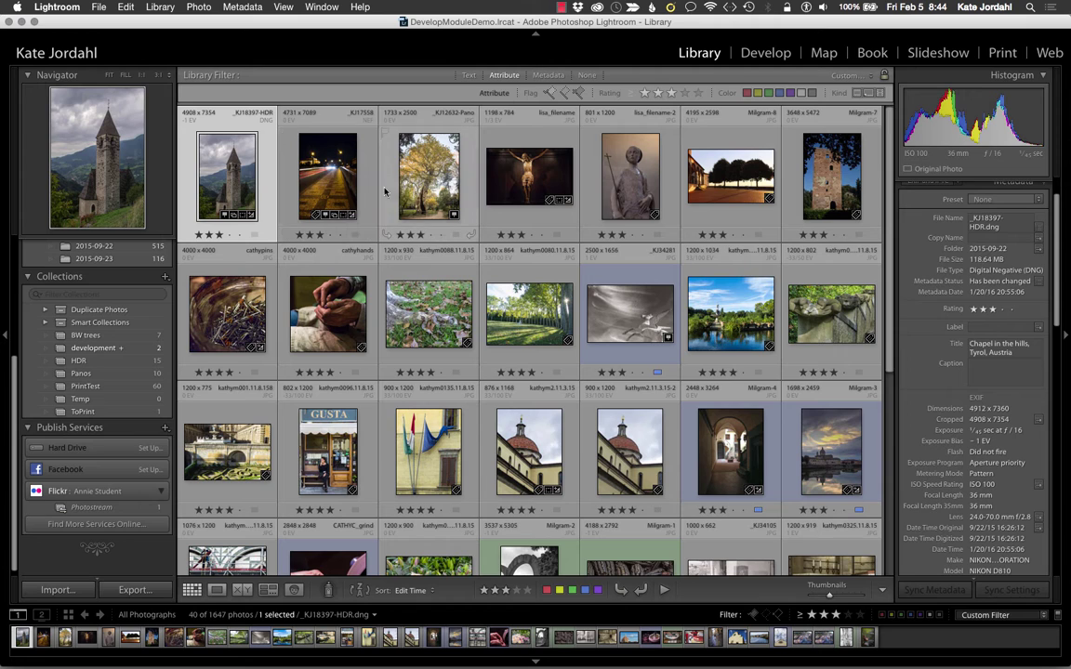
{"action": "left_click", "coordinate": [321, 198]}
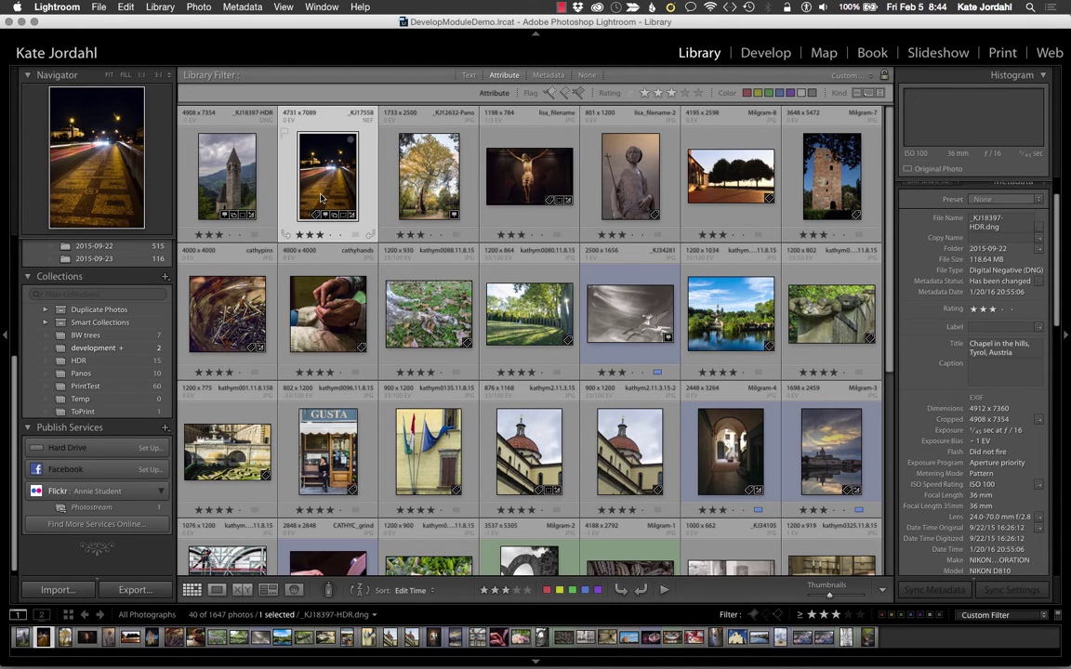
{"action": "left_click_drag", "start_coordinate": [295, 170], "coordinate": [130, 509]}
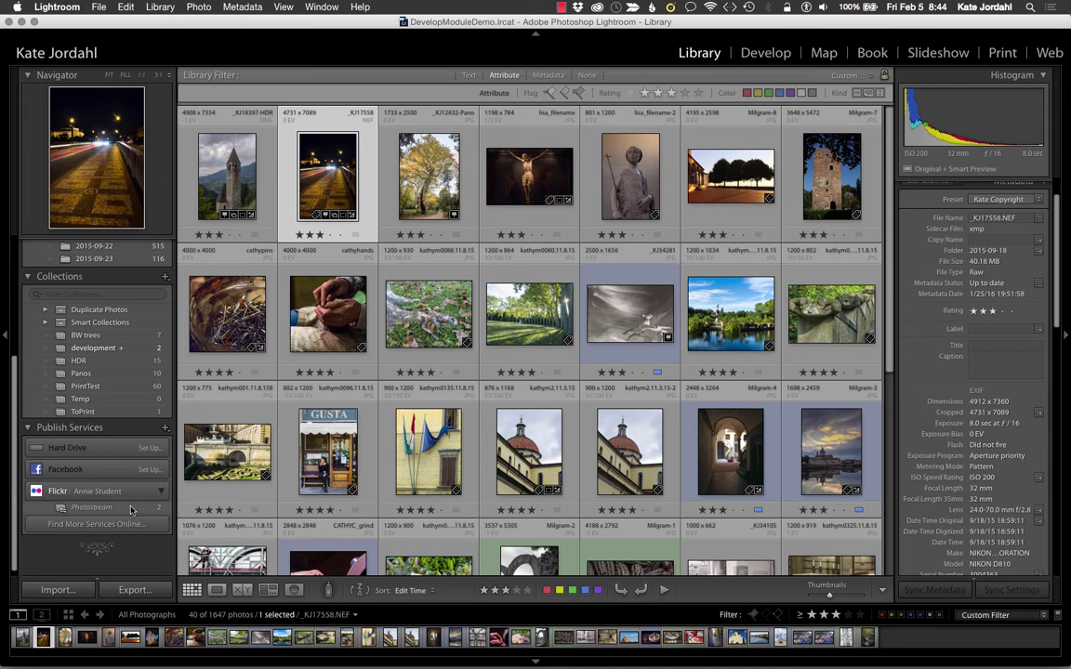
{"action": "left_click", "coordinate": [428, 187]}
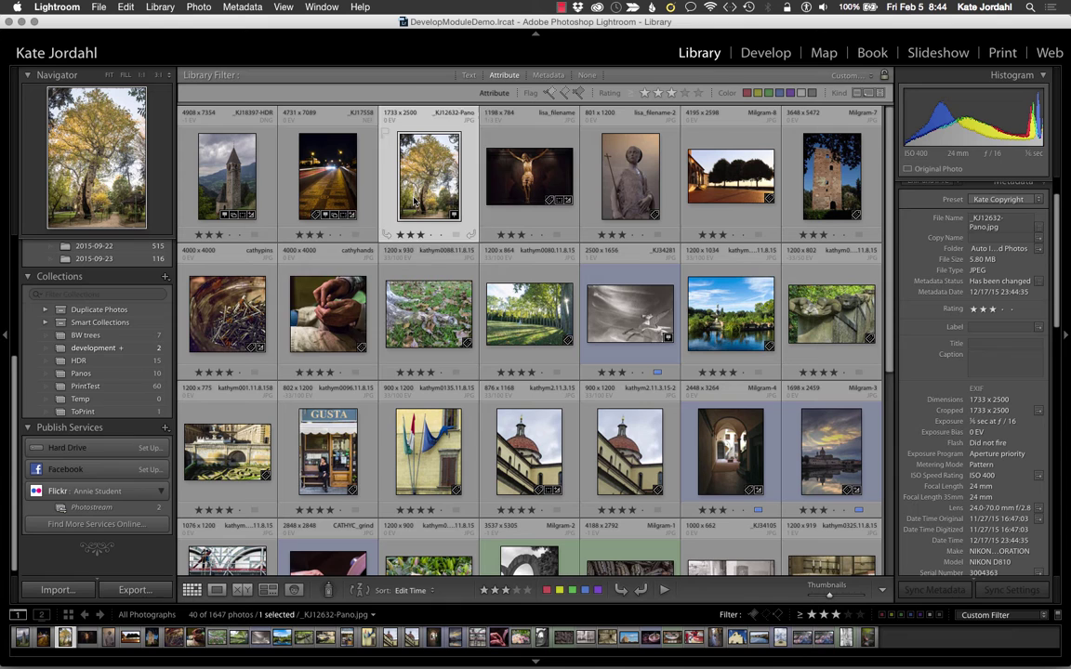
{"action": "left_click_drag", "start_coordinate": [383, 175], "coordinate": [107, 507]}
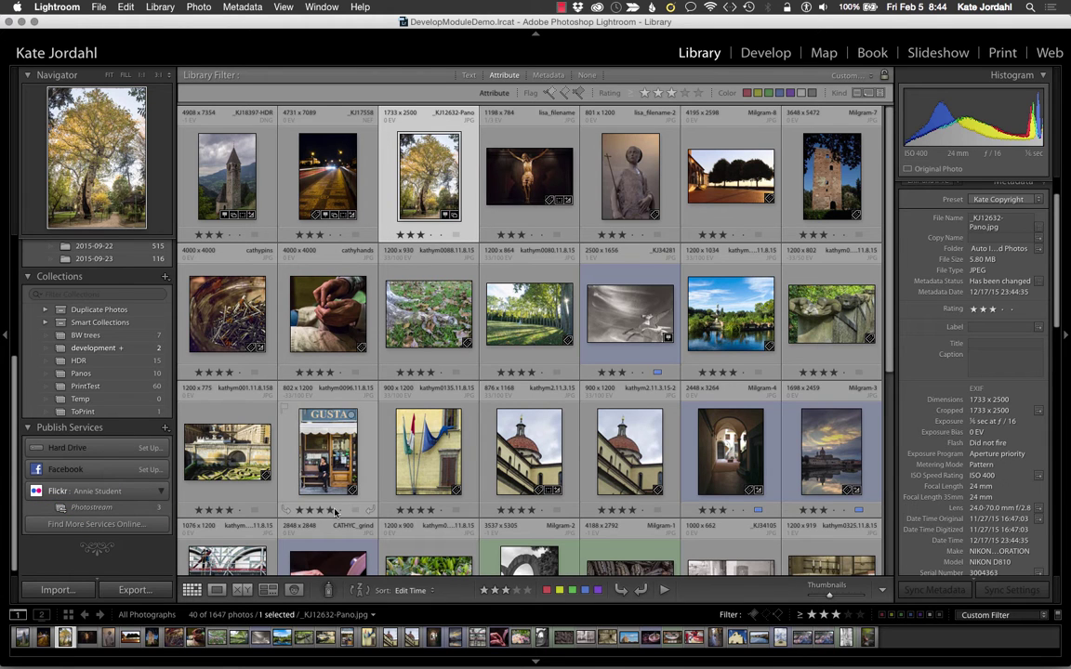
Step: Add the birch and _KJ17642.NEF berries photos to the Photostream together
{"action": "scroll", "coordinate": [376, 465], "scroll_direction": "down", "scroll_amount": 5}
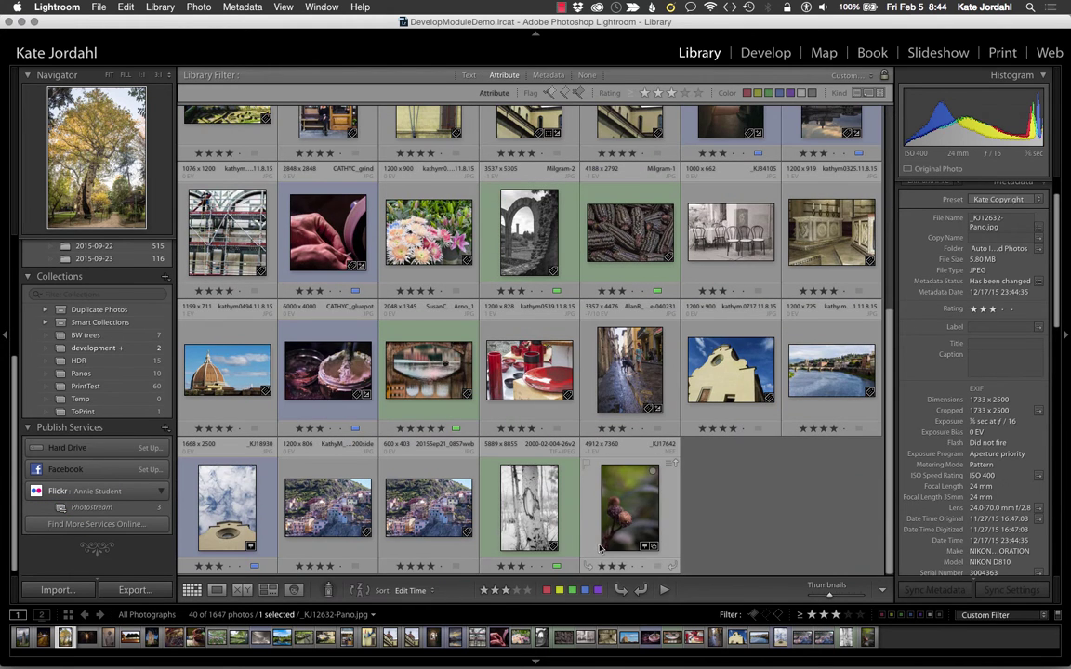
{"action": "left_click", "coordinate": [628, 509]}
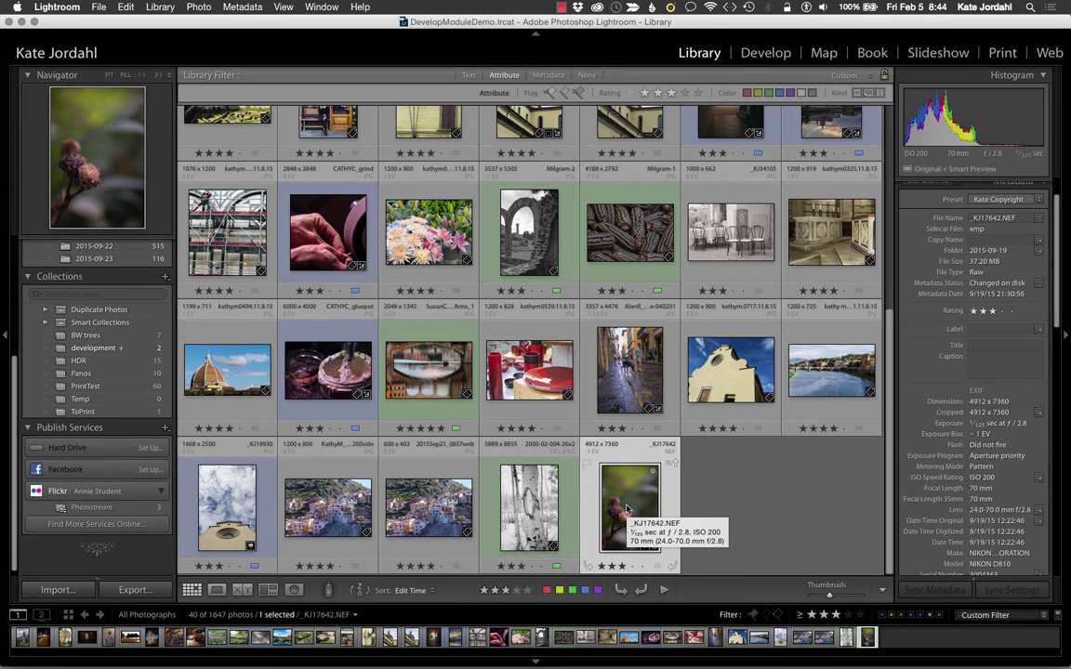
{"action": "scroll", "coordinate": [930, 409], "scroll_direction": "down", "scroll_amount": 5}
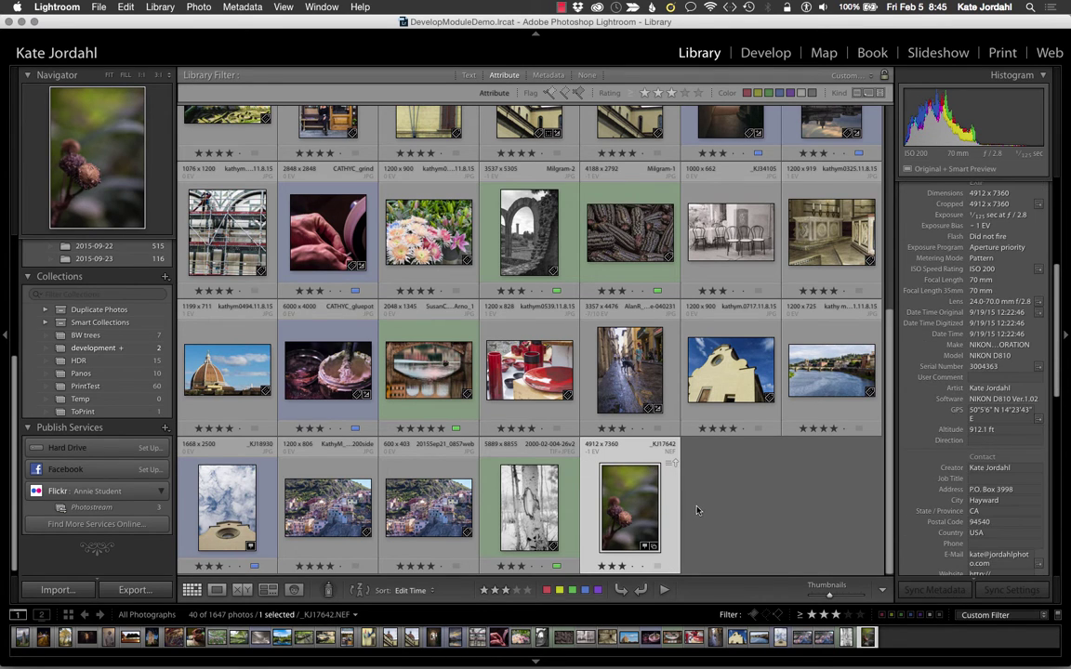
{"action": "left_click", "coordinate": [535, 512], "text": "super"}
{"action": "left_click_drag", "start_coordinate": [536, 513], "coordinate": [97, 507]}
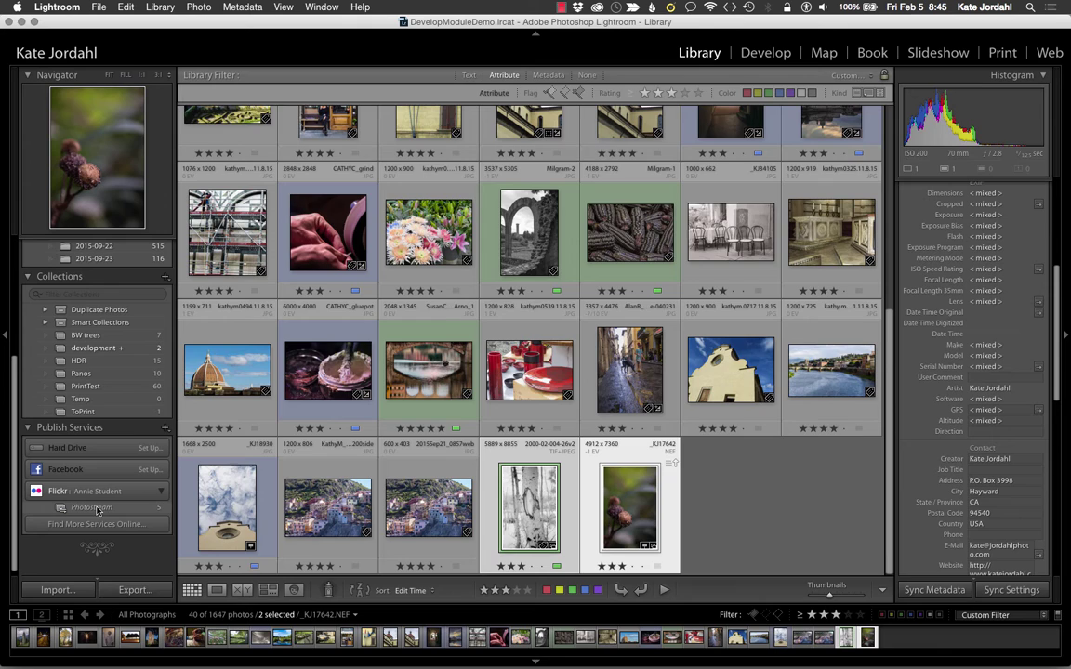
Step: Open Flickr Photostream and select the berries photo among its five unpublished photos
{"action": "left_click", "coordinate": [93, 508]}
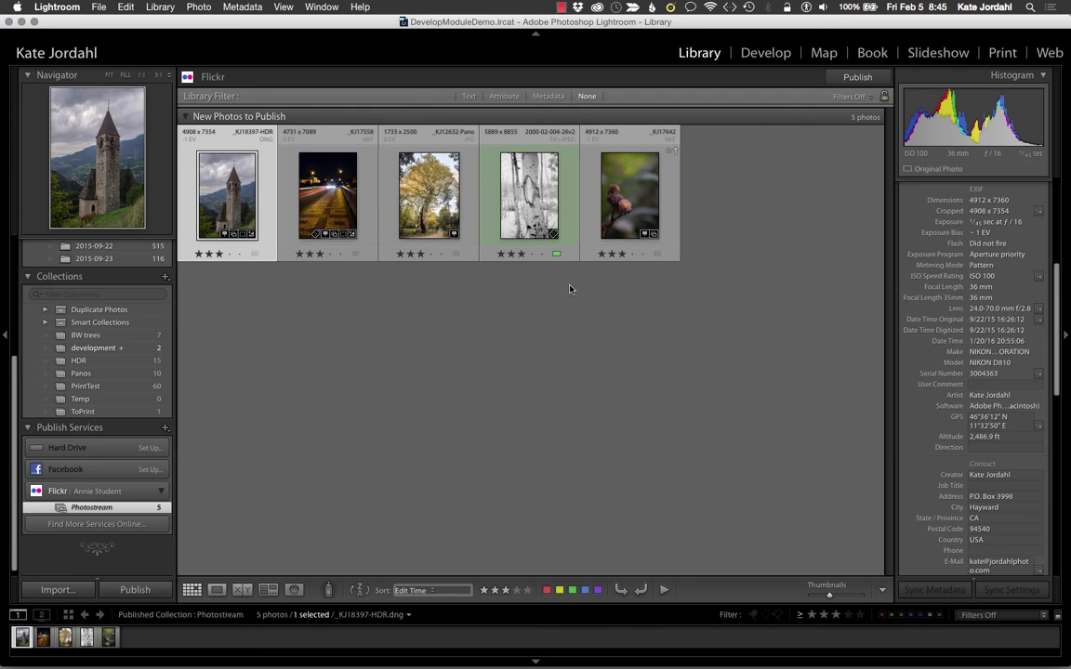
{"action": "left_click", "coordinate": [655, 200]}
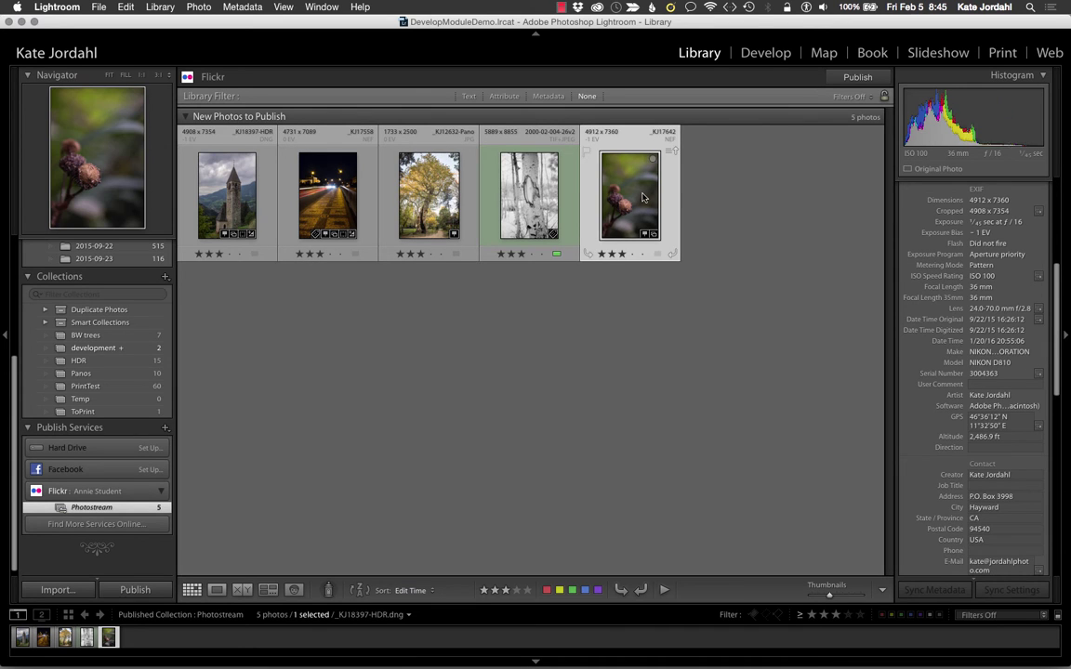
{"action": "scroll", "coordinate": [933, 252], "scroll_direction": "up", "scroll_amount": 5}
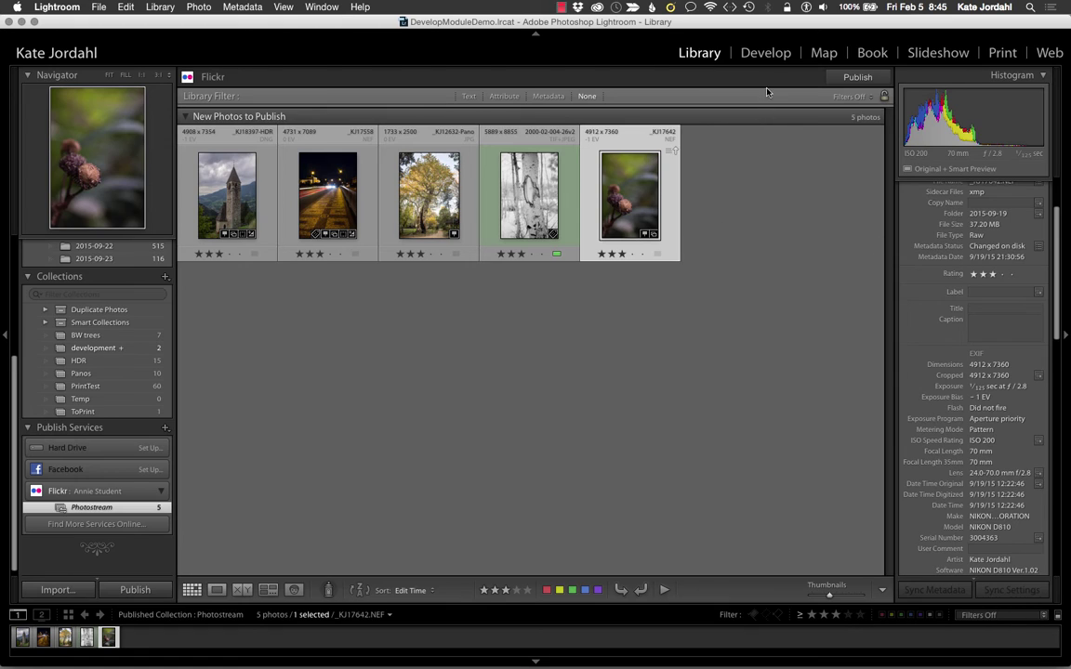
{"action": "left_click", "coordinate": [824, 53]}
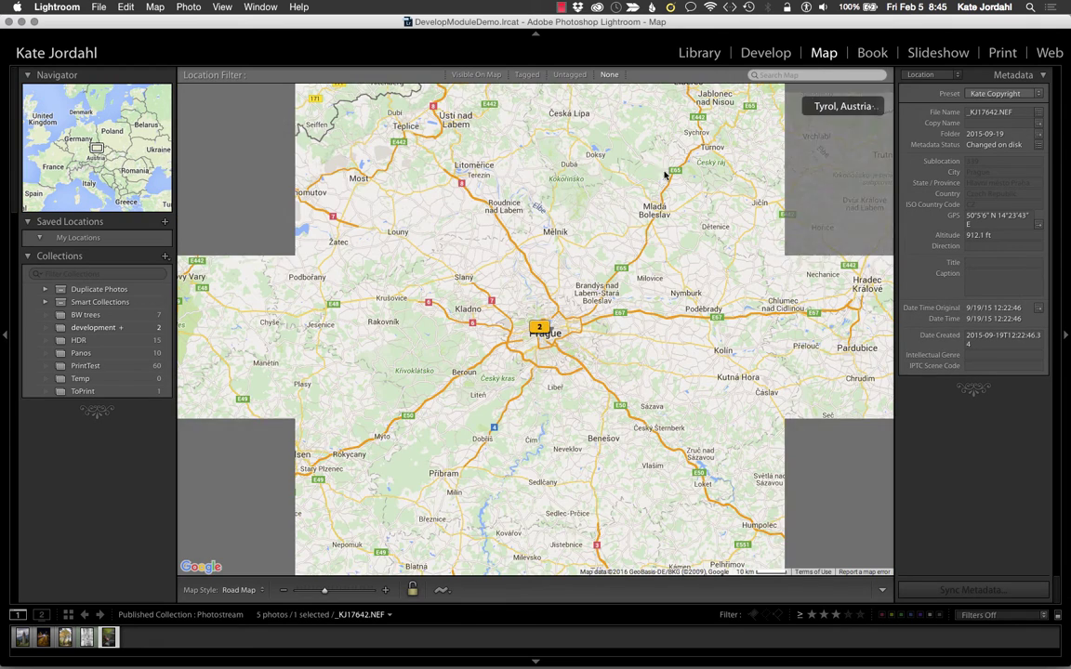
{"action": "left_click", "coordinate": [541, 328]}
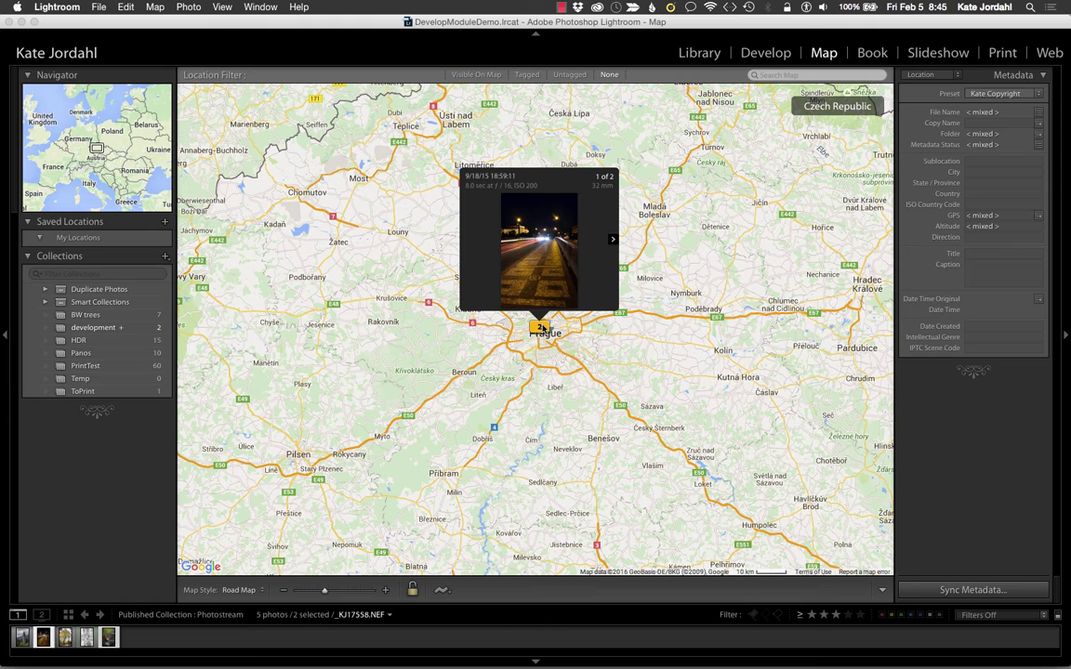
{"action": "left_click", "coordinate": [613, 240]}
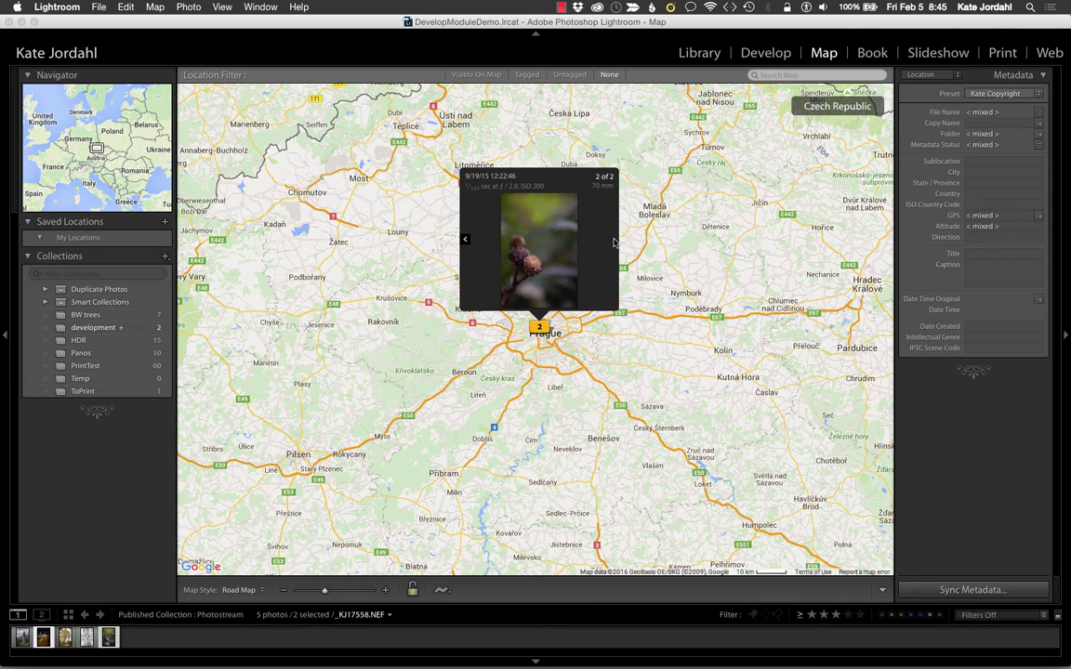
{"action": "left_click", "coordinate": [465, 239]}
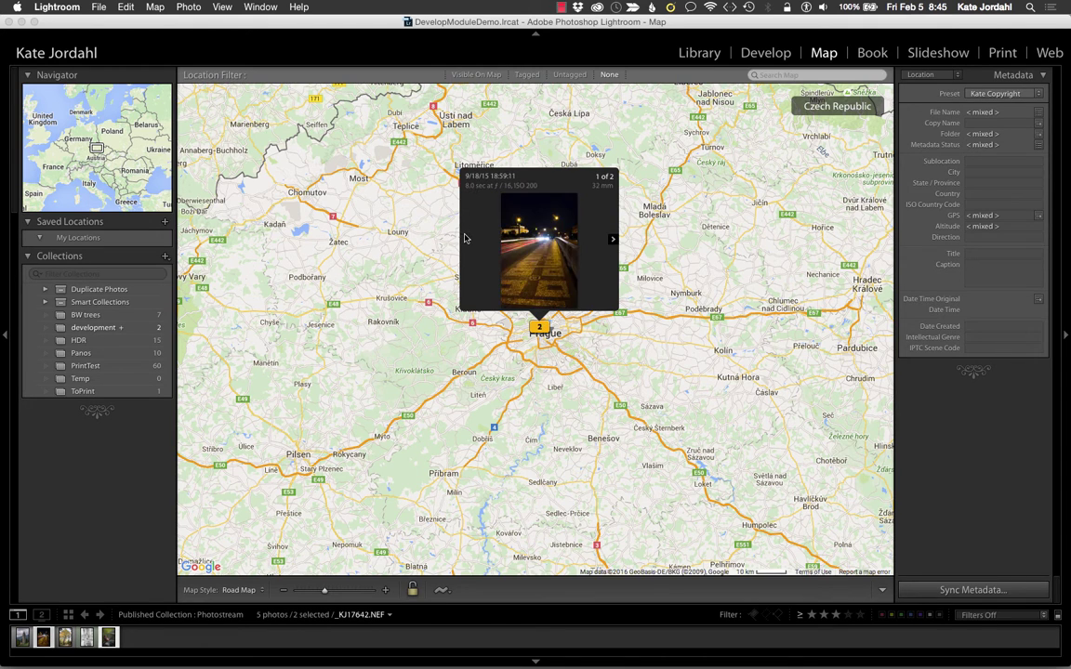
{"action": "left_click", "coordinate": [699, 53]}
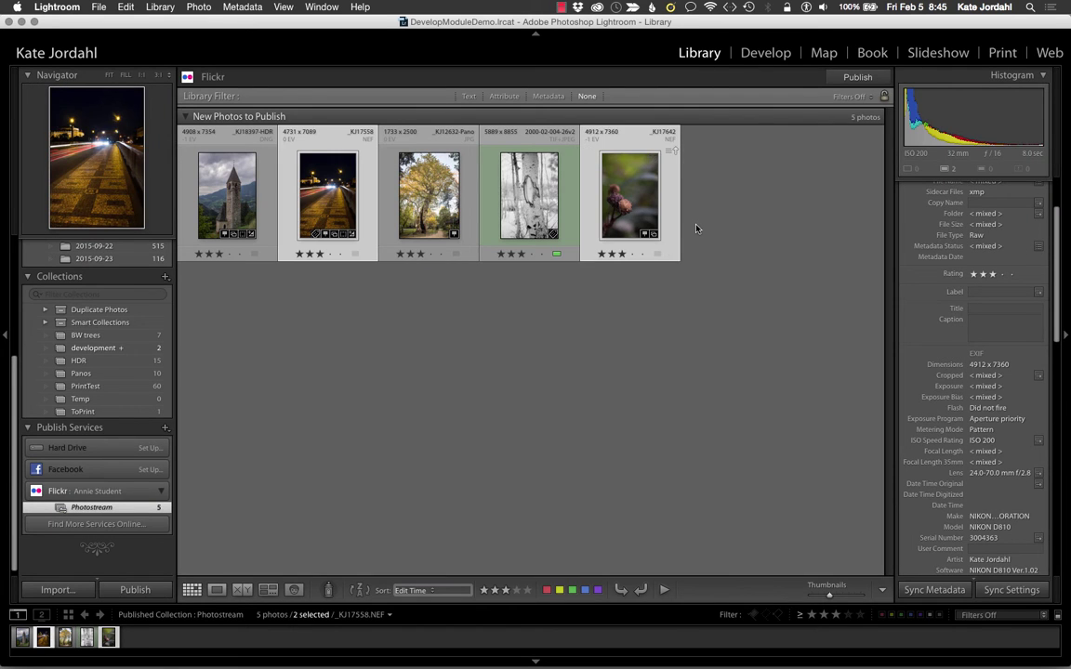
Step: Give the berries photo the title 'Detail, Prague' in the Metadata panel
{"action": "left_click", "coordinate": [632, 197]}
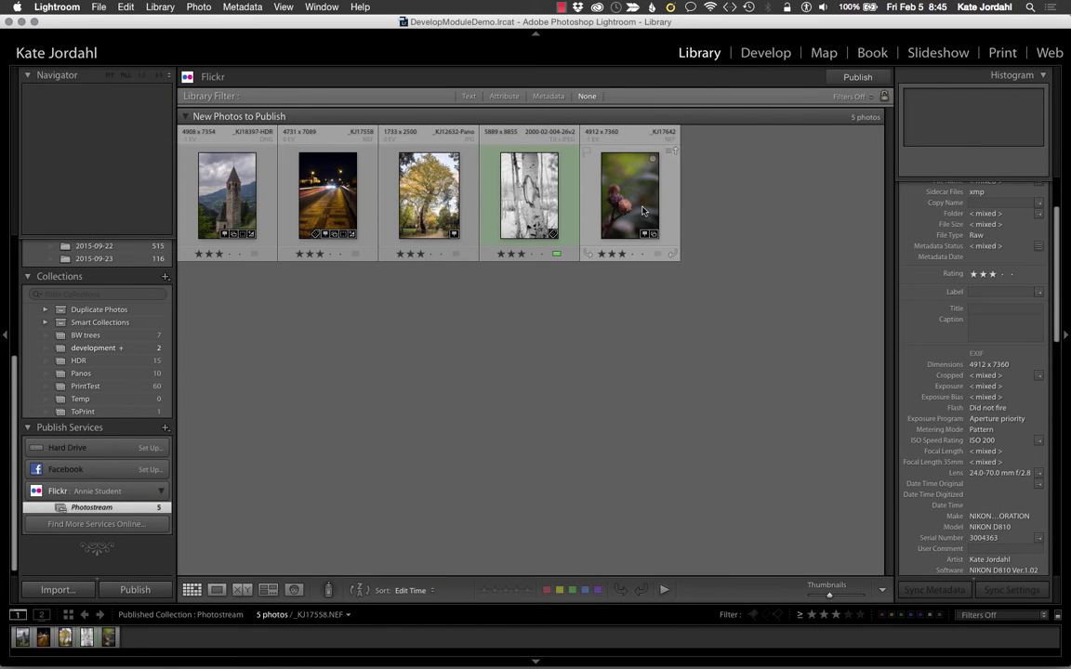
{"action": "left_click", "coordinate": [977, 309]}
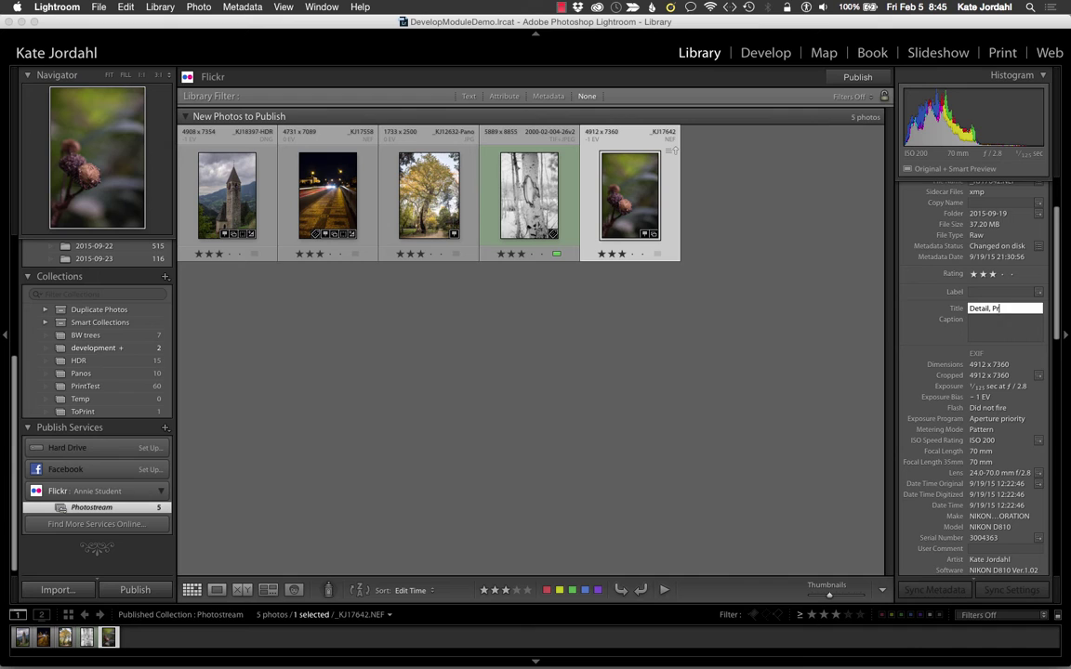
{"action": "key", "text": "Return"}
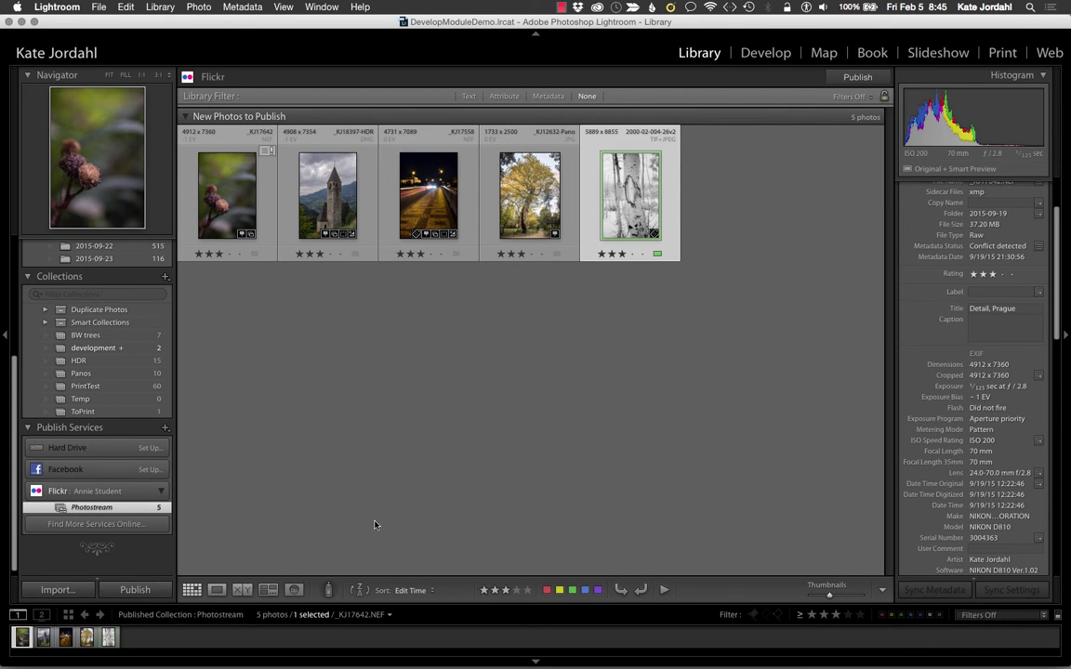
Step: Sort the Photostream grid by File Name
{"action": "left_click", "coordinate": [407, 591]}
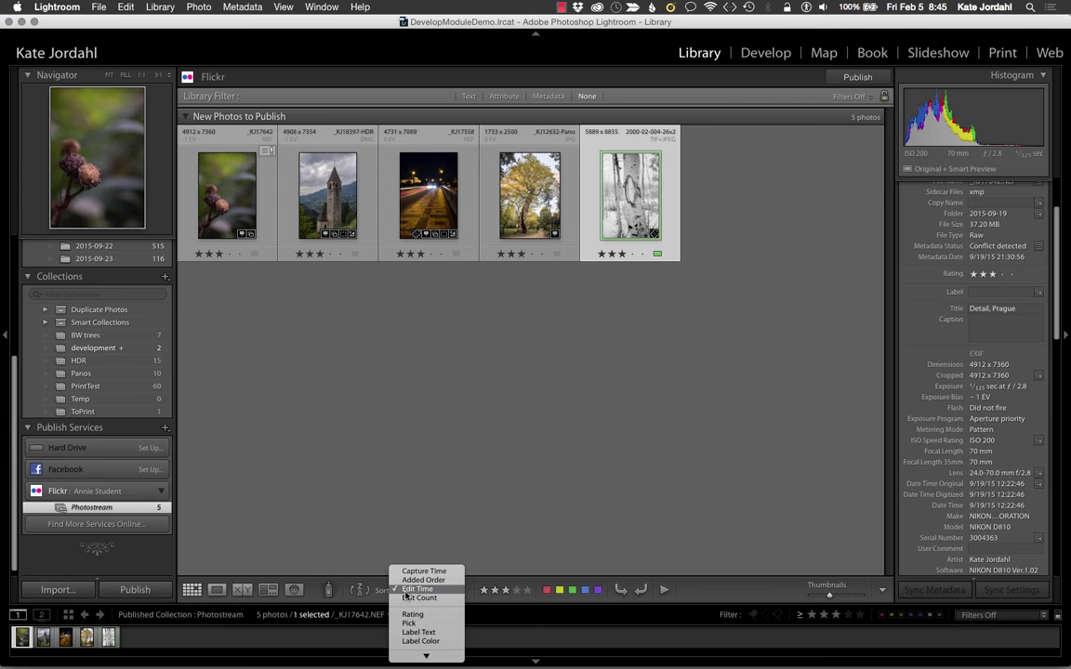
{"action": "scroll", "coordinate": [408, 595], "scroll_direction": "down", "scroll_amount": 3}
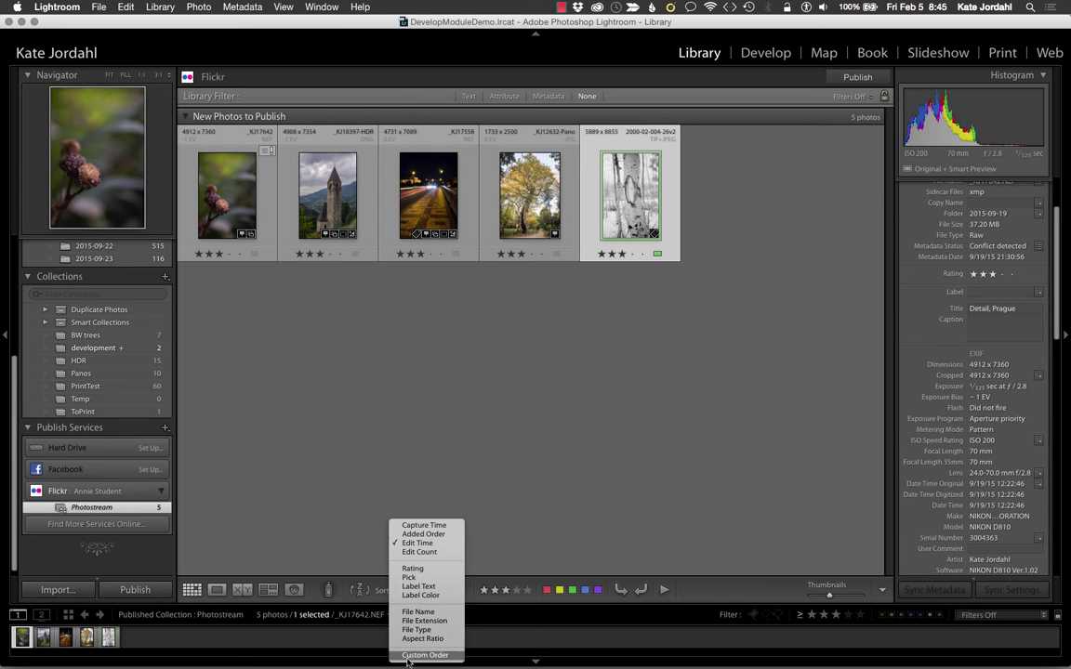
{"action": "left_click", "coordinate": [409, 613]}
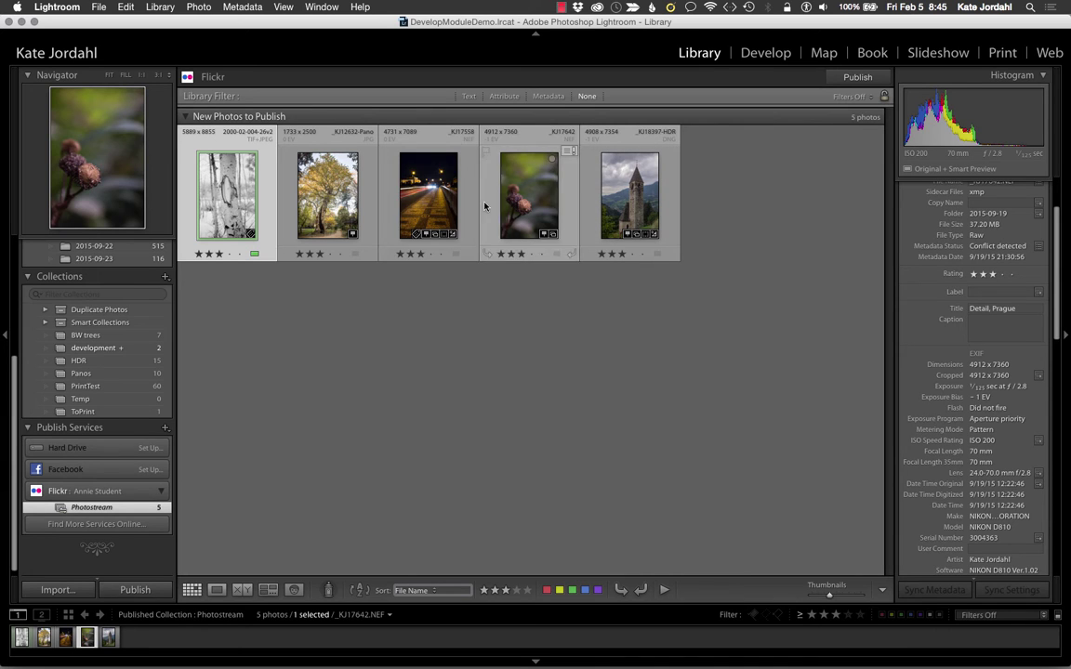
Step: Select the night road photo and begin typing its title, Night View, Prague
{"action": "left_click", "coordinate": [427, 205]}
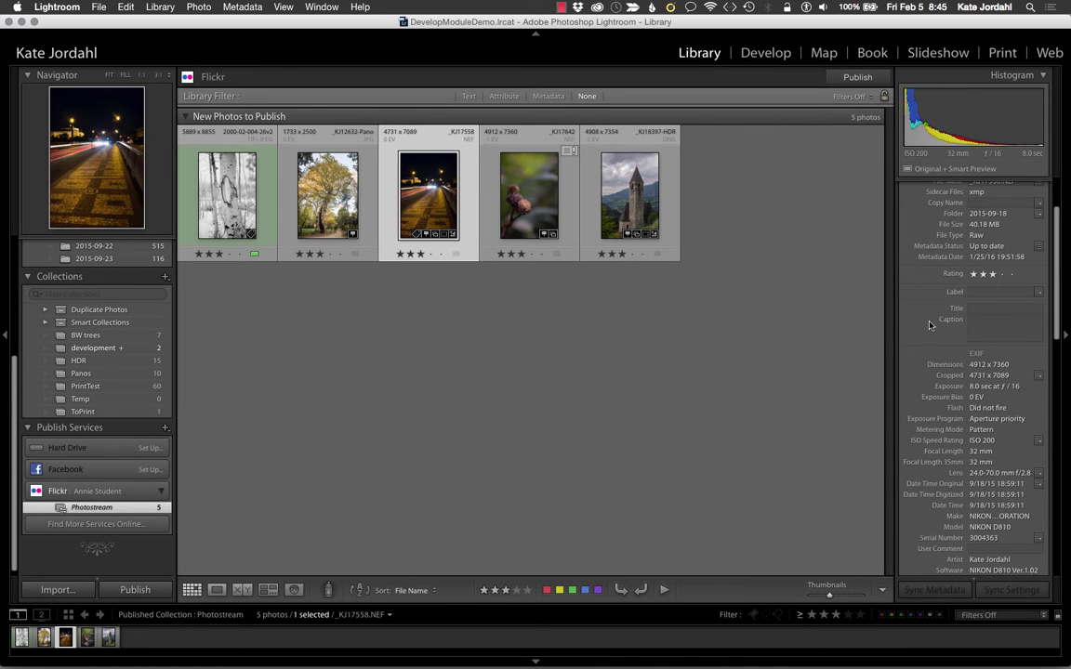
{"action": "left_click", "coordinate": [980, 308]}
{"action": "type", "text": "Night View, Prague"}
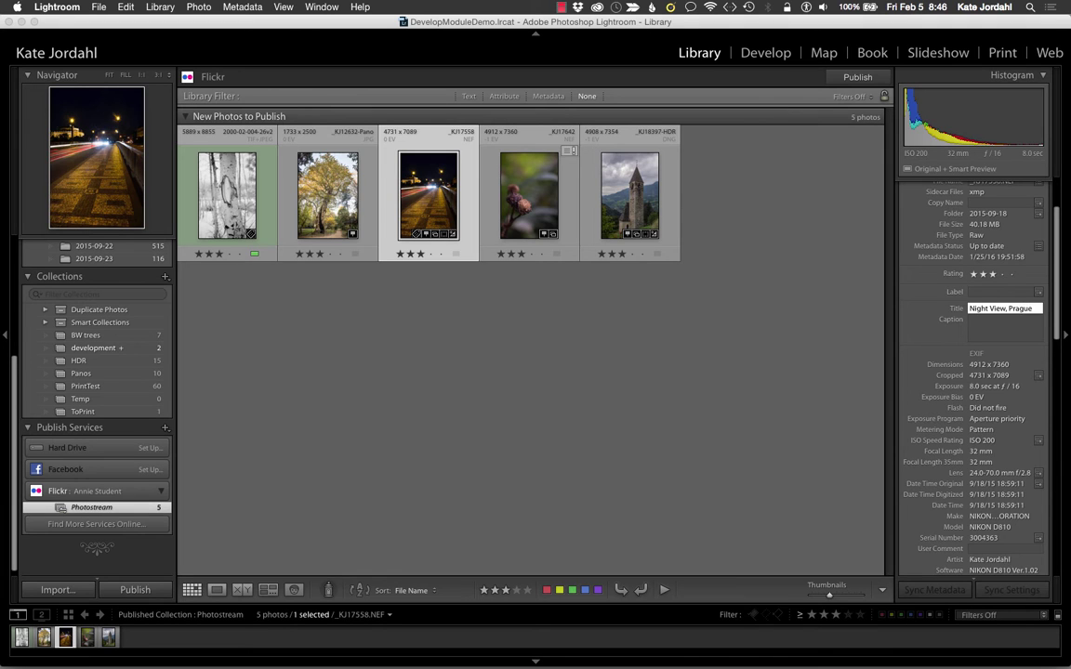
Step: Finish titling the night road photo as 'Night View, Prague'
{"action": "key", "text": "Return"}
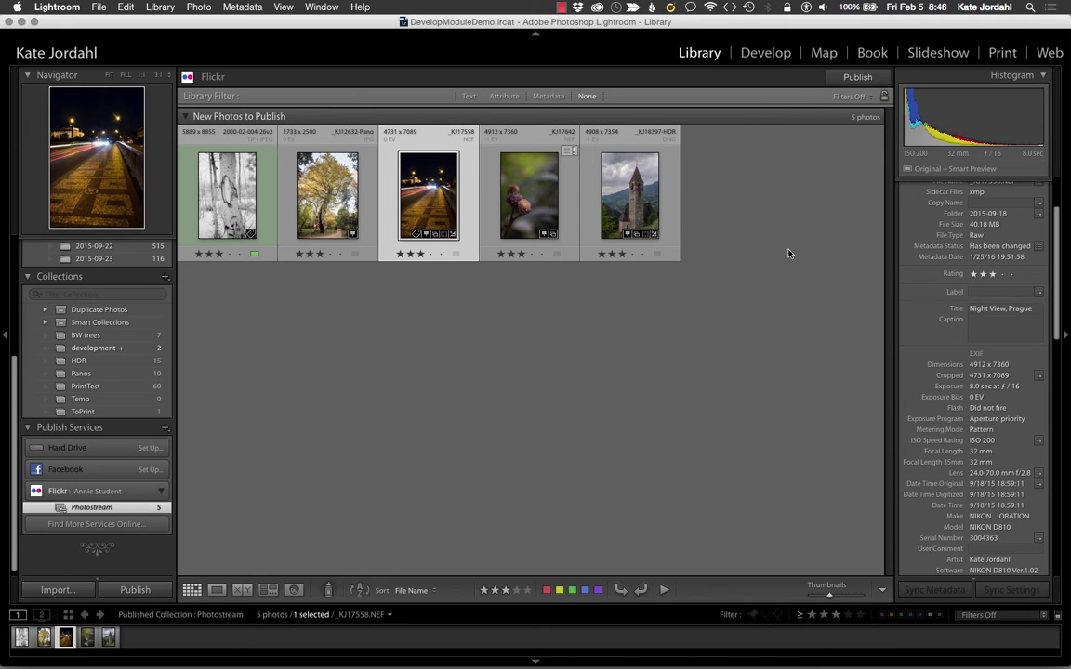
{"action": "scroll", "coordinate": [951, 278], "scroll_direction": "up", "scroll_amount": 2}
{"action": "scroll", "coordinate": [950, 278], "scroll_direction": "up", "scroll_amount": 2}
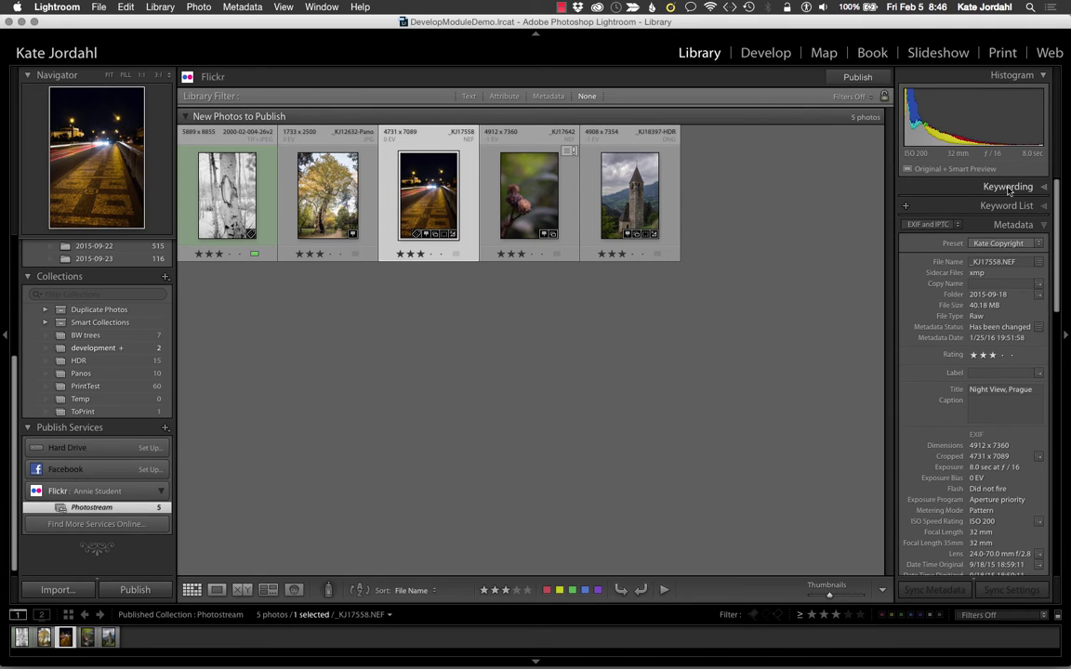
Step: Tag the berries photo with the keyword Macro in the Keywording panel
{"action": "left_click", "coordinate": [1045, 188]}
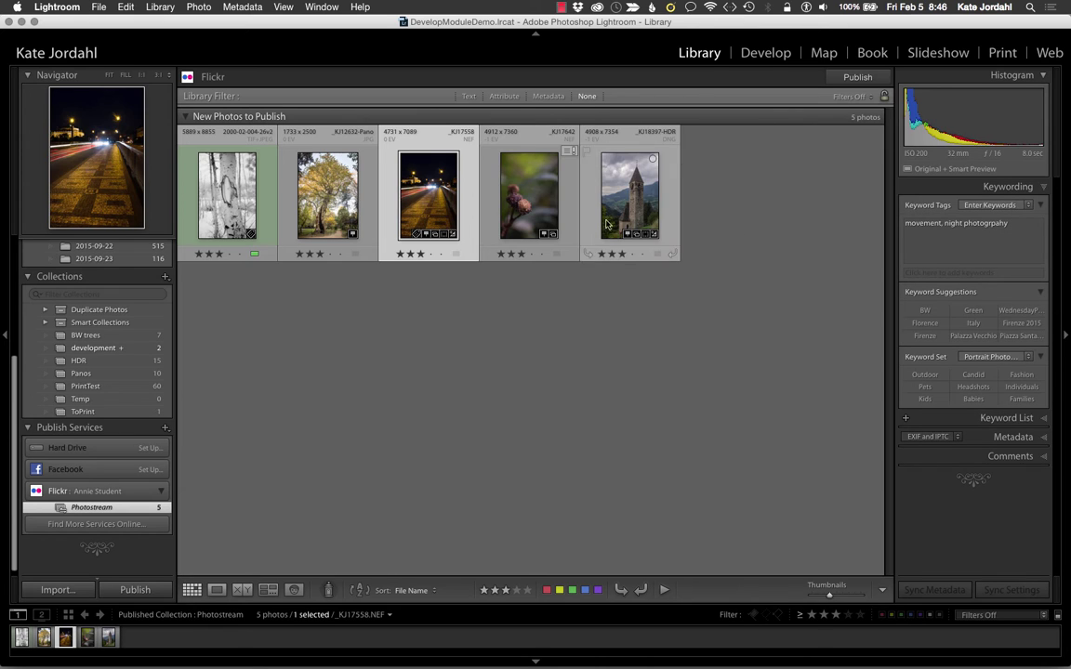
{"action": "left_click", "coordinate": [528, 208]}
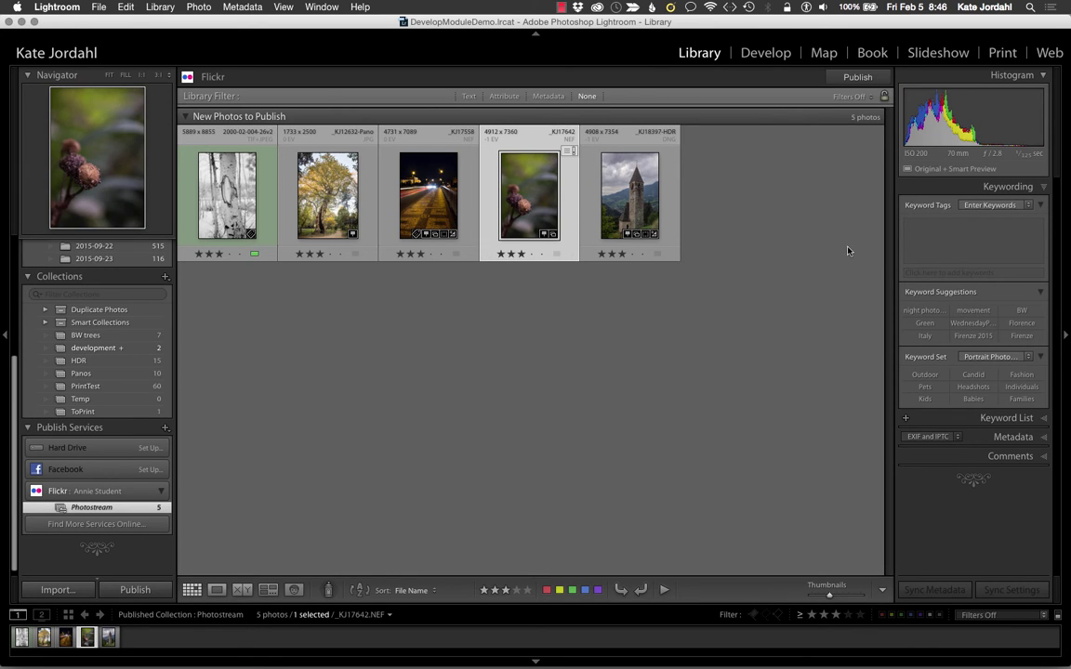
{"action": "left_click", "coordinate": [913, 273]}
{"action": "type", "text": "Mac"}
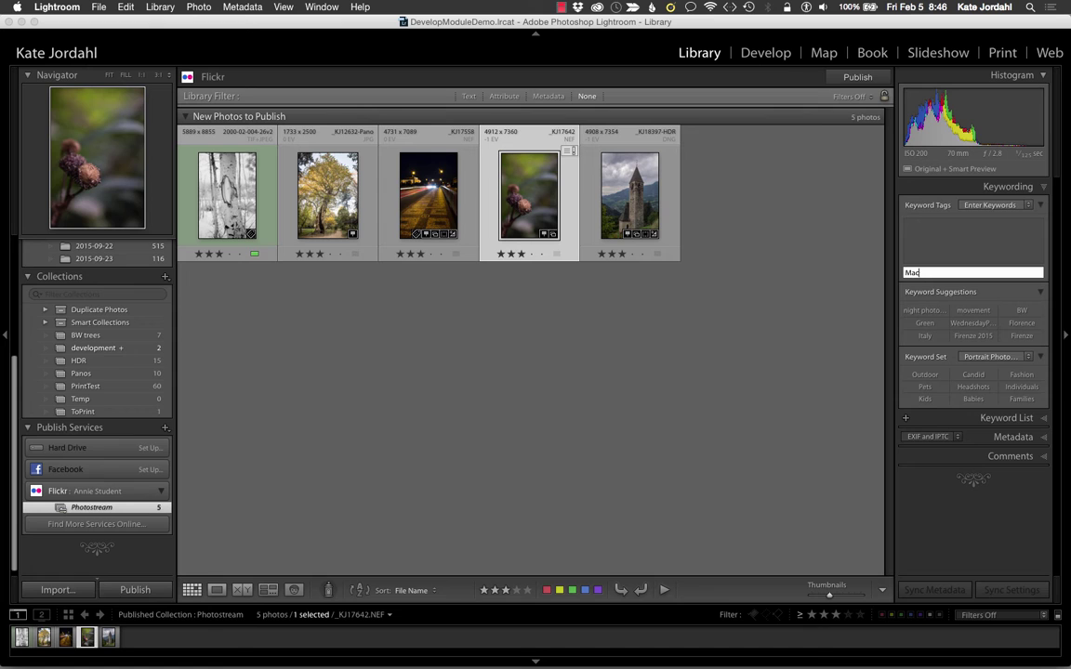
{"action": "type", "text": "ro"}
{"action": "key", "text": "Return"}
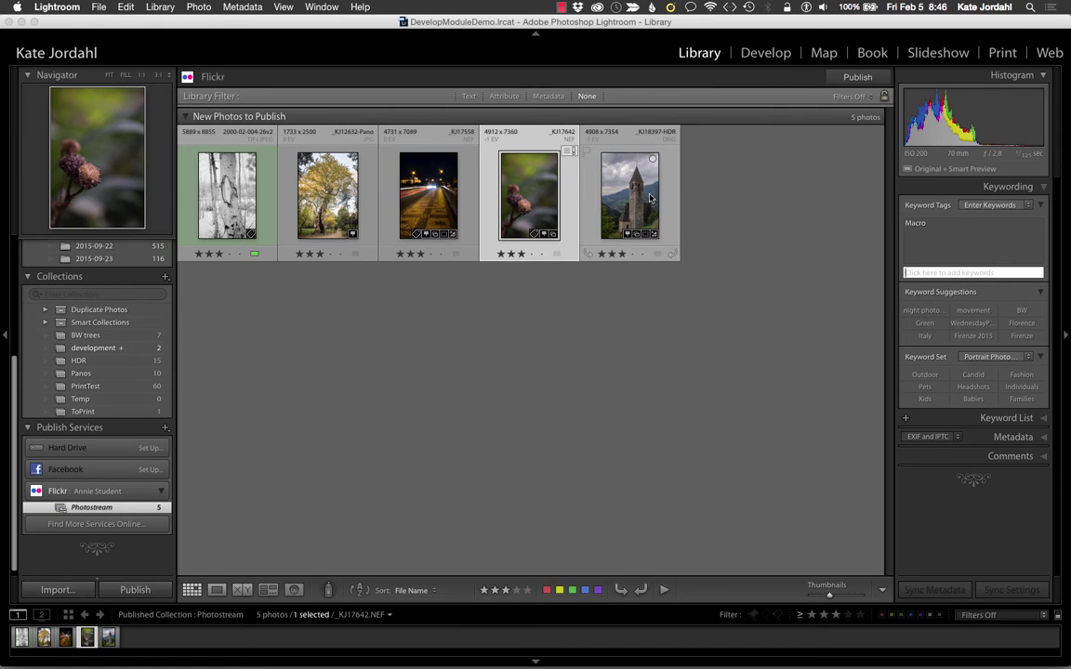
Step: Check the keywords on the church tower, tree and birch photos
{"action": "left_click", "coordinate": [662, 197]}
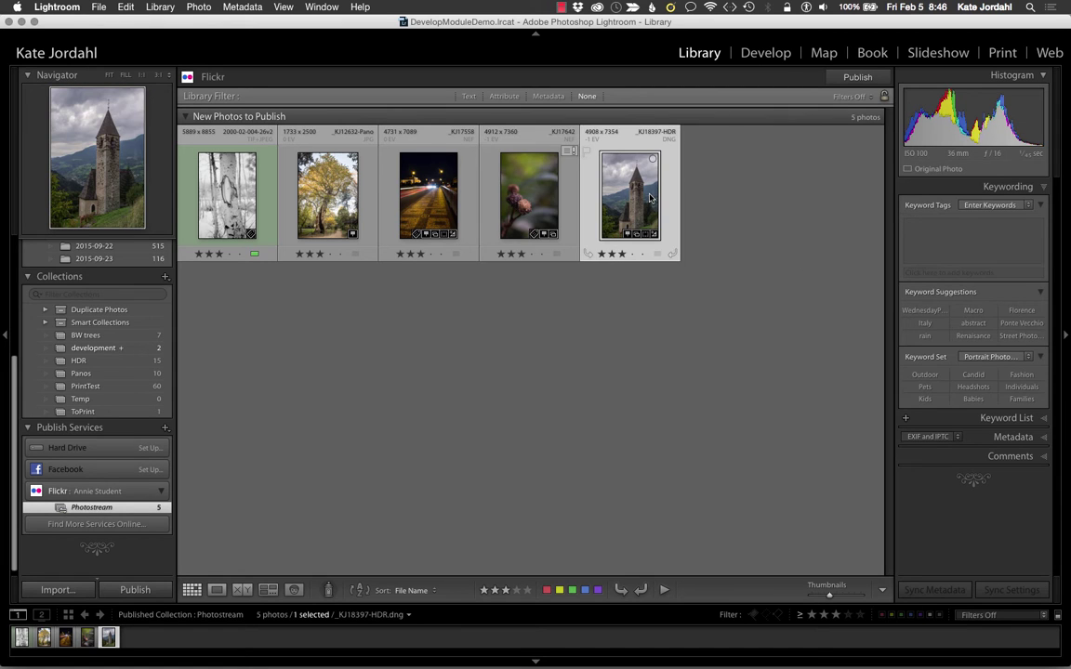
{"action": "left_click", "coordinate": [331, 191]}
{"action": "left_click", "coordinate": [239, 200]}
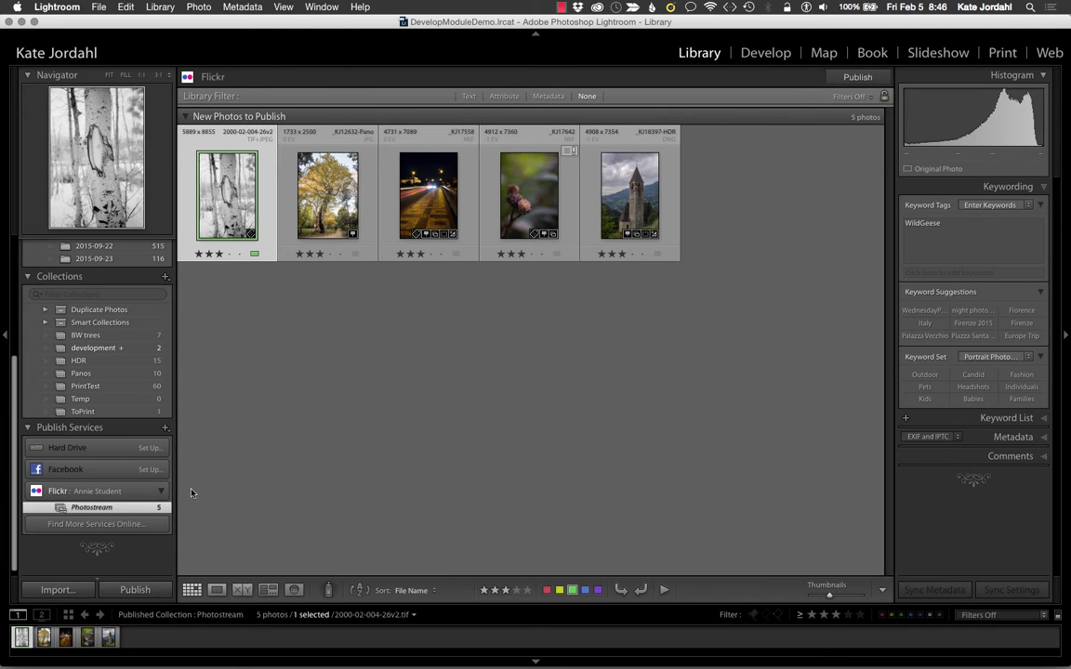
Step: Start publishing the five queued Photostream photos to Flickr, then bring Firefox forward
{"action": "left_click", "coordinate": [135, 591]}
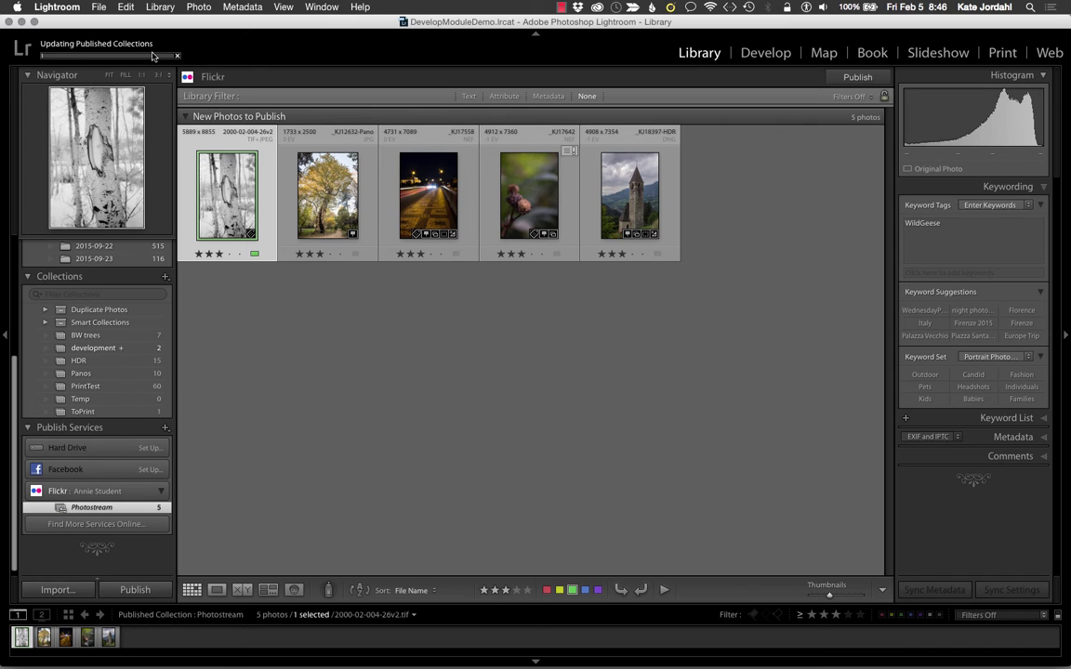
{"action": "key", "text": "super+Tab"}
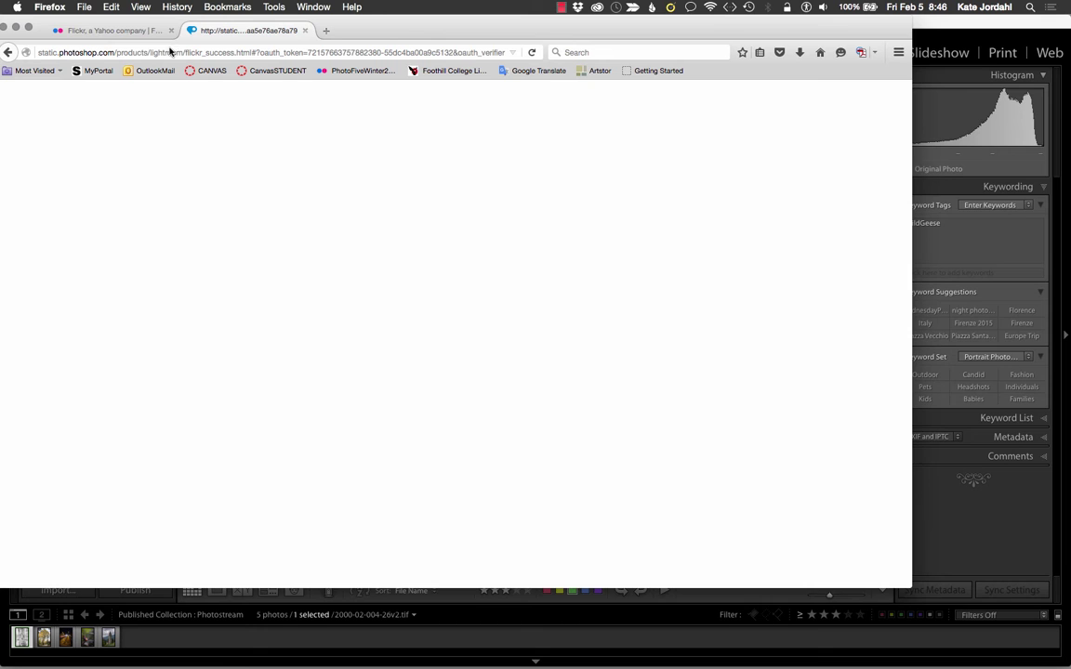
Step: Sign in to Flickr, open You > Photostream, then return to Lightroom
{"action": "left_click", "coordinate": [126, 31]}
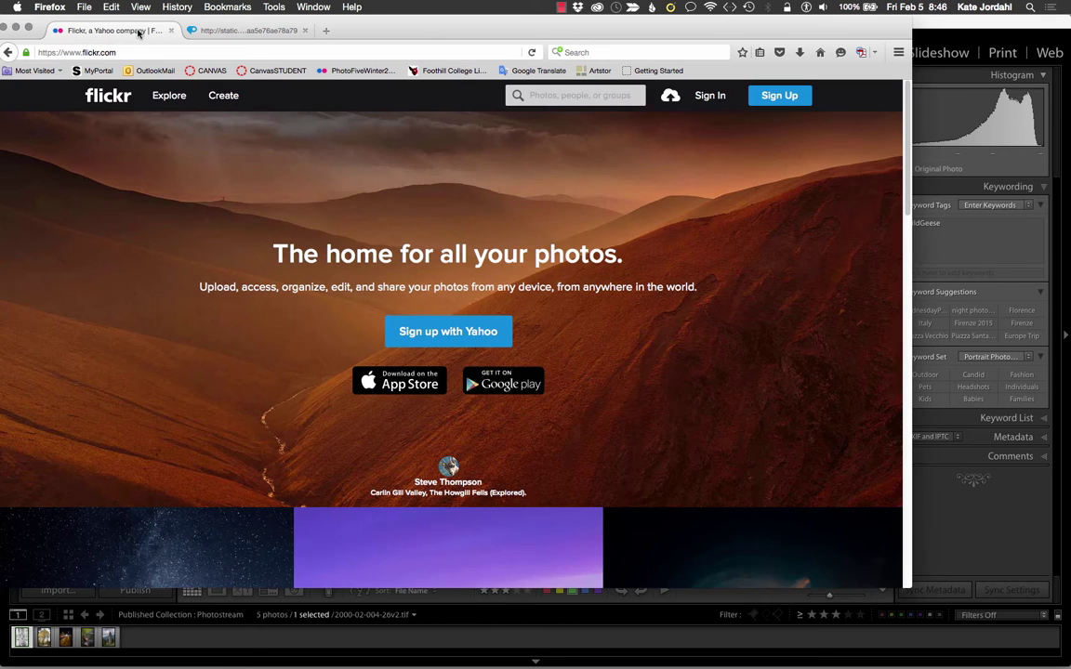
{"action": "left_click", "coordinate": [710, 96]}
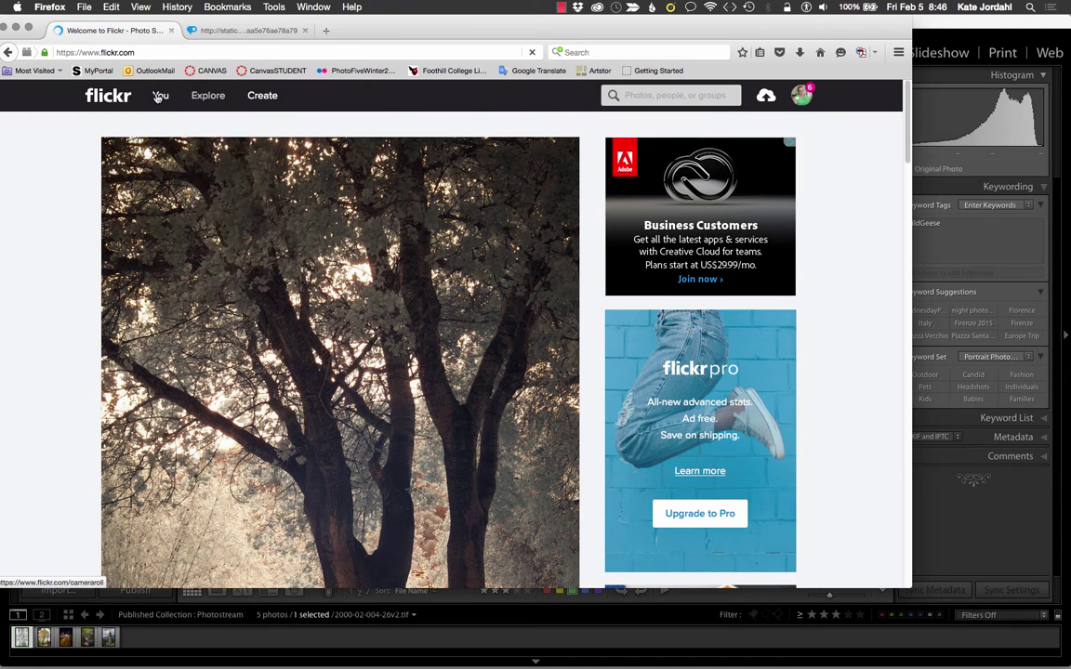
{"action": "mouse_move", "coordinate": [158, 97]}
{"action": "left_click", "coordinate": [169, 139]}
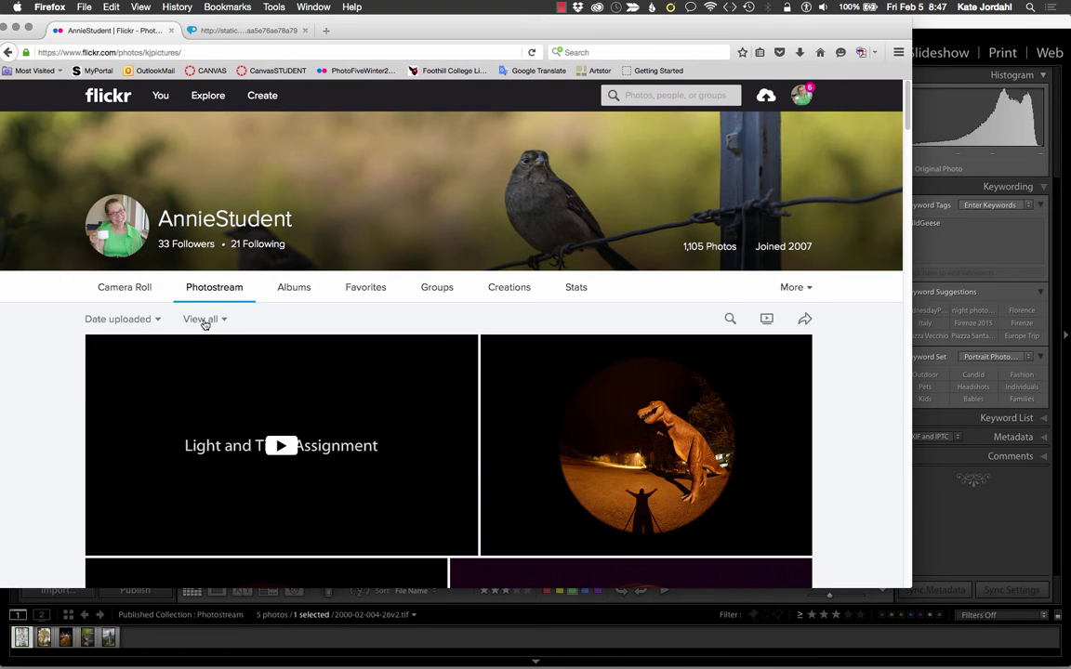
{"action": "scroll", "coordinate": [204, 322], "scroll_direction": "down", "scroll_amount": 3}
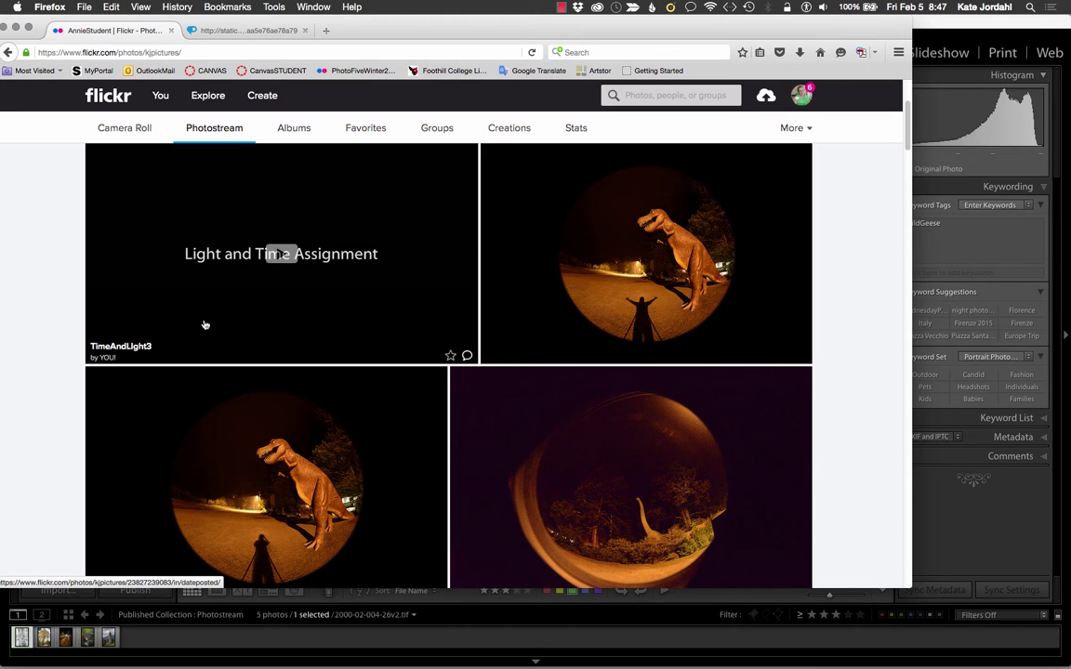
{"action": "key", "text": "super+Tab"}
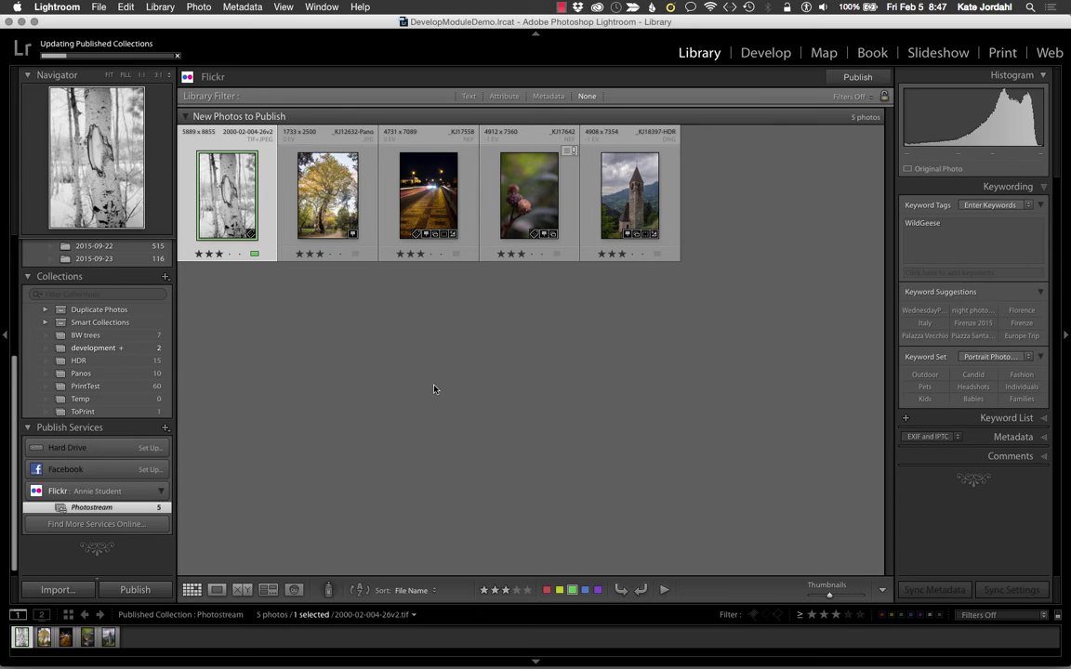
Step: Check the birch photo's publish status under Published Photos, then switch to Firefox
{"action": "left_click", "coordinate": [1045, 458]}
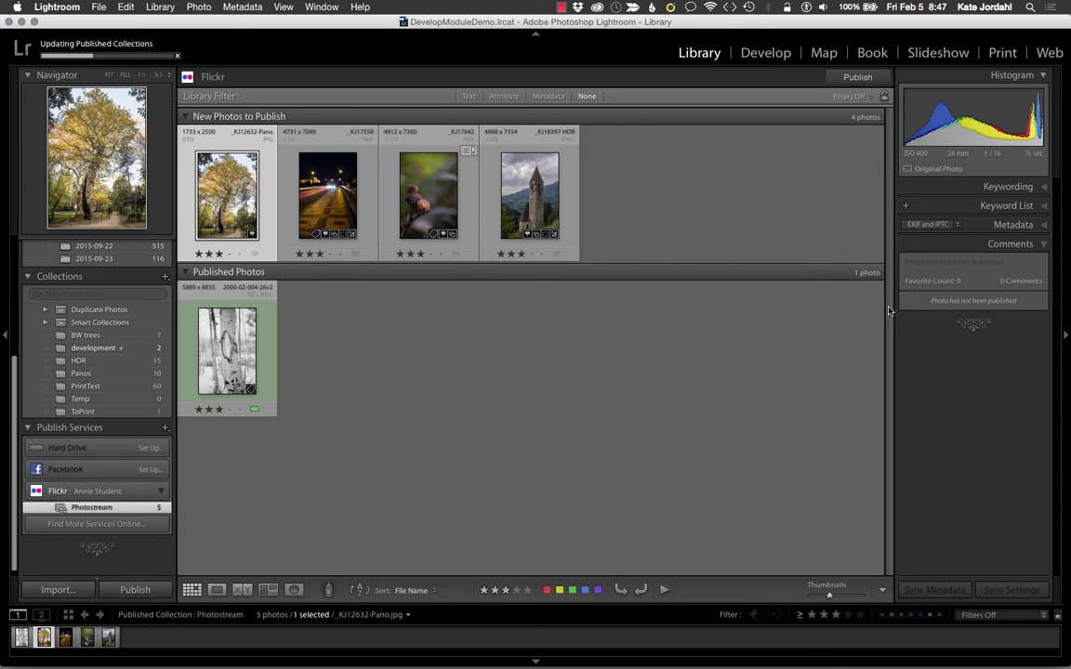
{"action": "left_click", "coordinate": [234, 351]}
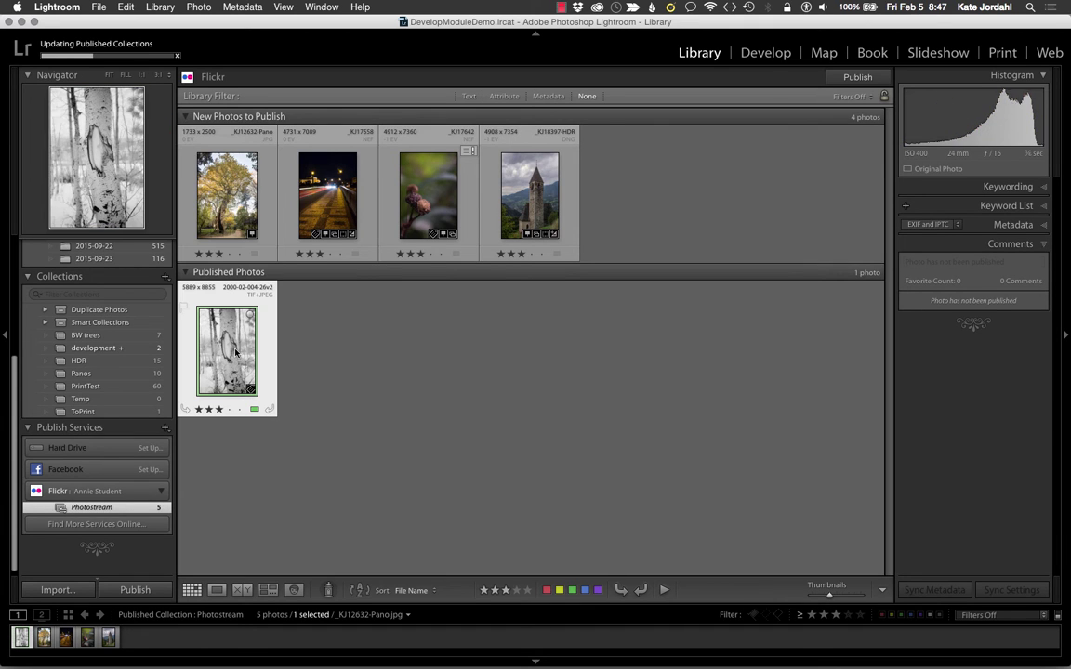
{"action": "key", "text": "super+Tab"}
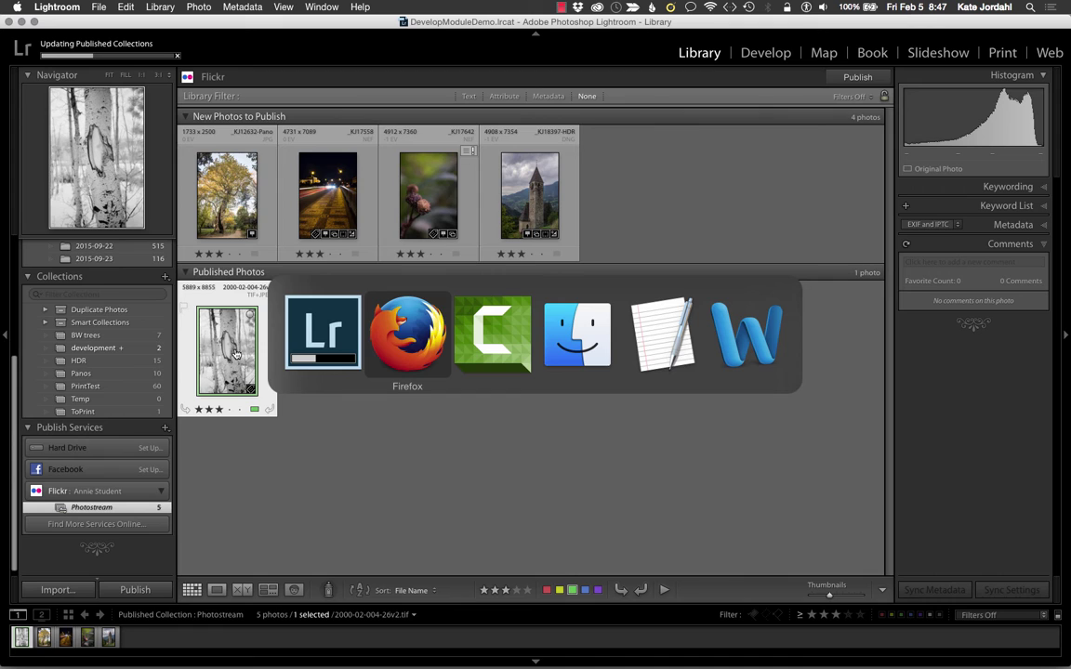
Step: Post the comment 'This is from on "one poem book - Wild Geese"' on the birch photo's Flickr page
{"action": "scroll", "coordinate": [236, 354], "scroll_direction": "up", "scroll_amount": 3}
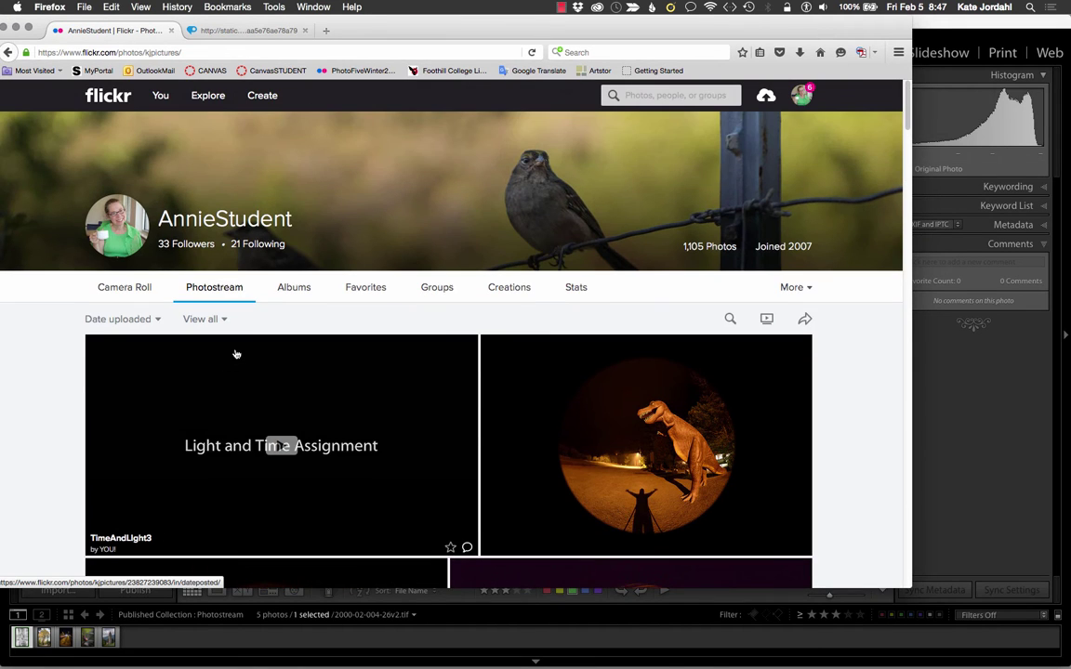
{"action": "left_click", "coordinate": [533, 53]}
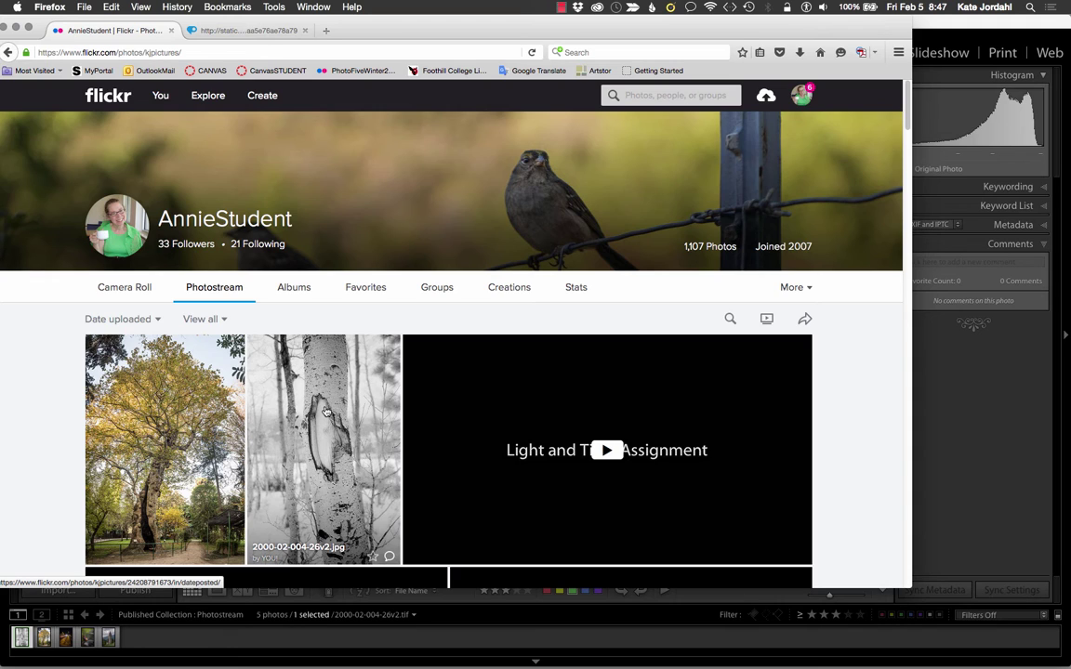
{"action": "left_click", "coordinate": [326, 412]}
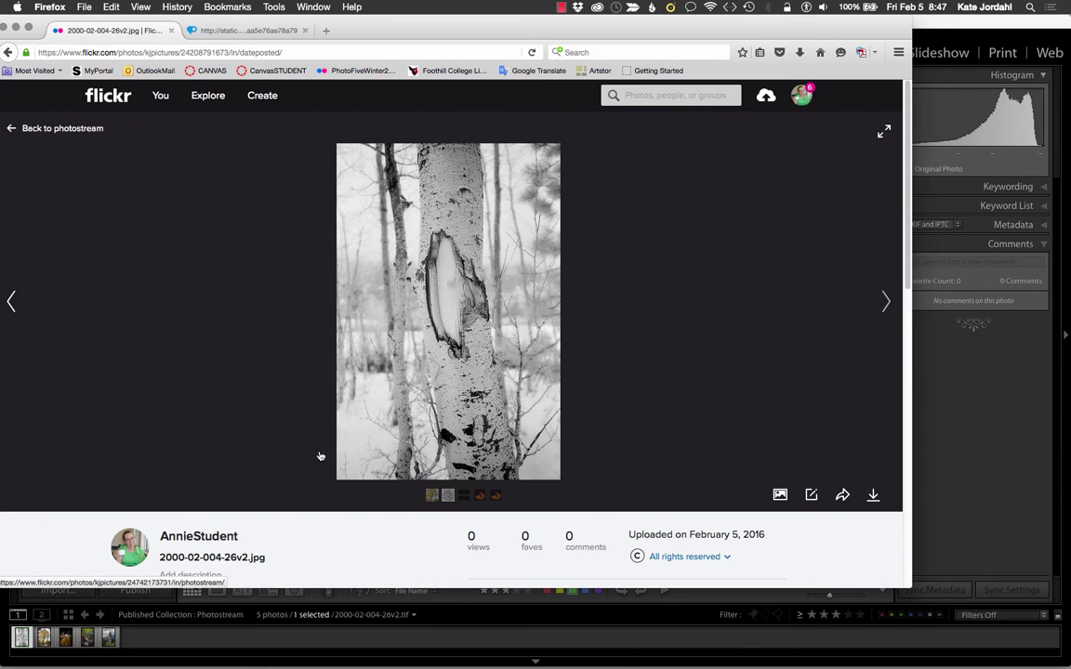
{"action": "scroll", "coordinate": [321, 437], "scroll_direction": "down", "scroll_amount": 2}
{"action": "scroll", "coordinate": [319, 456], "scroll_direction": "down", "scroll_amount": 1}
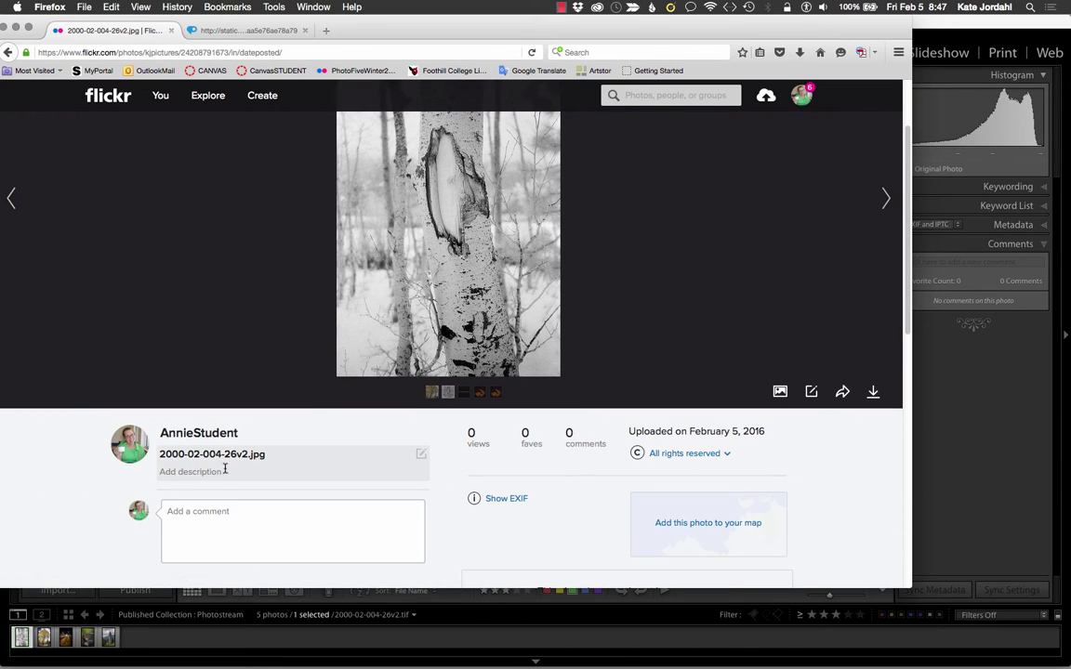
{"action": "left_click", "coordinate": [194, 513]}
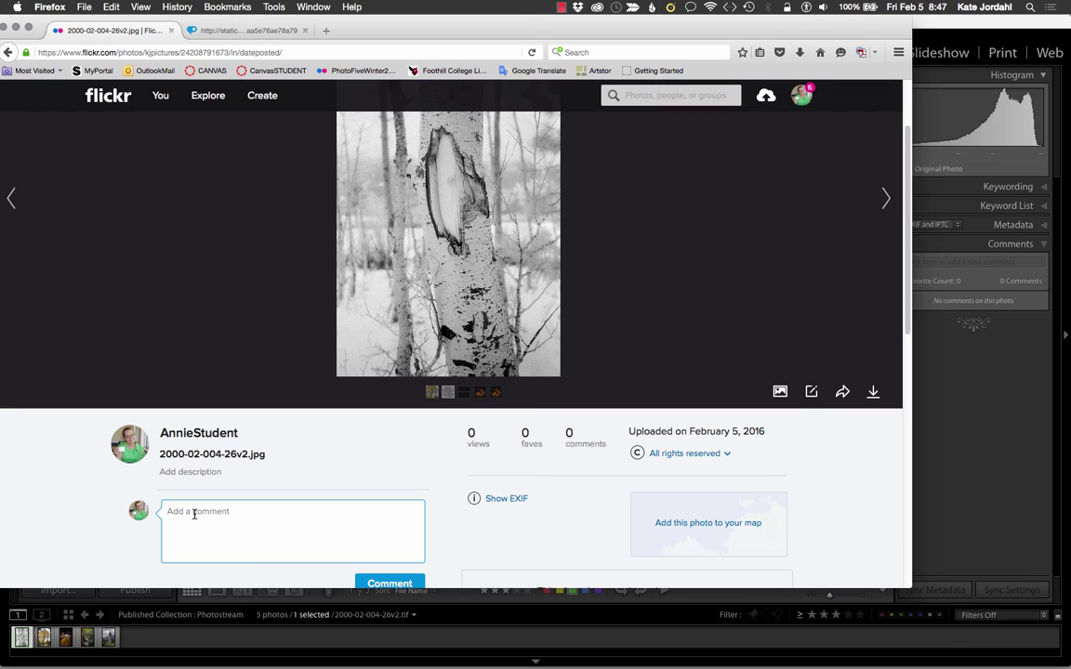
{"action": "type", "text": "This is from on \"one poem book"}
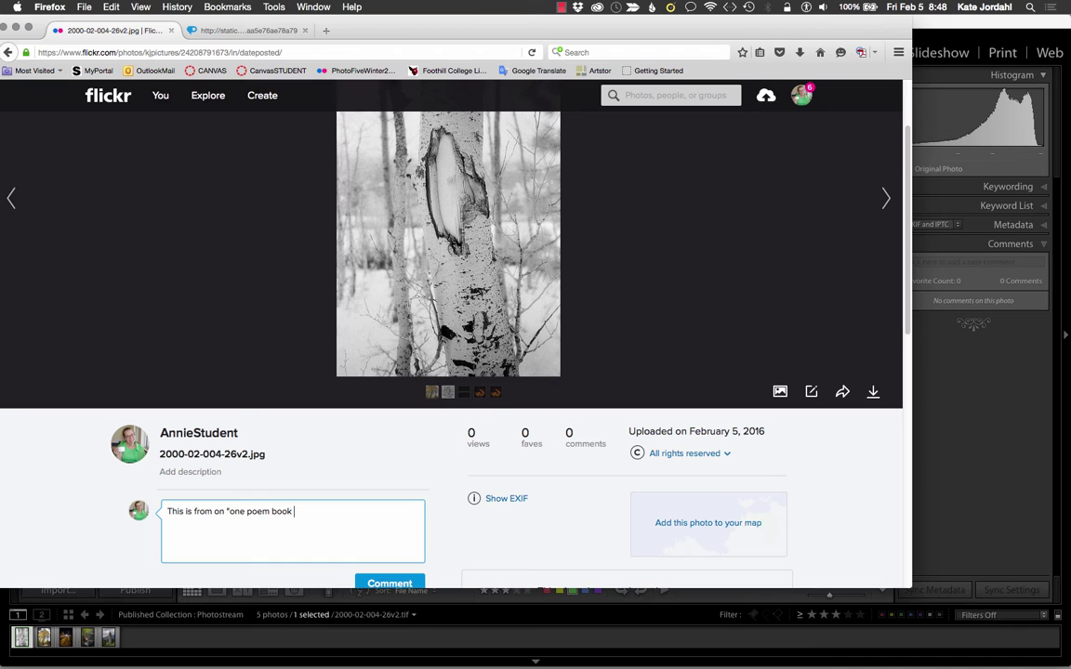
{"action": "type", "text": " - Wild Geese\""}
{"action": "left_click", "coordinate": [396, 583]}
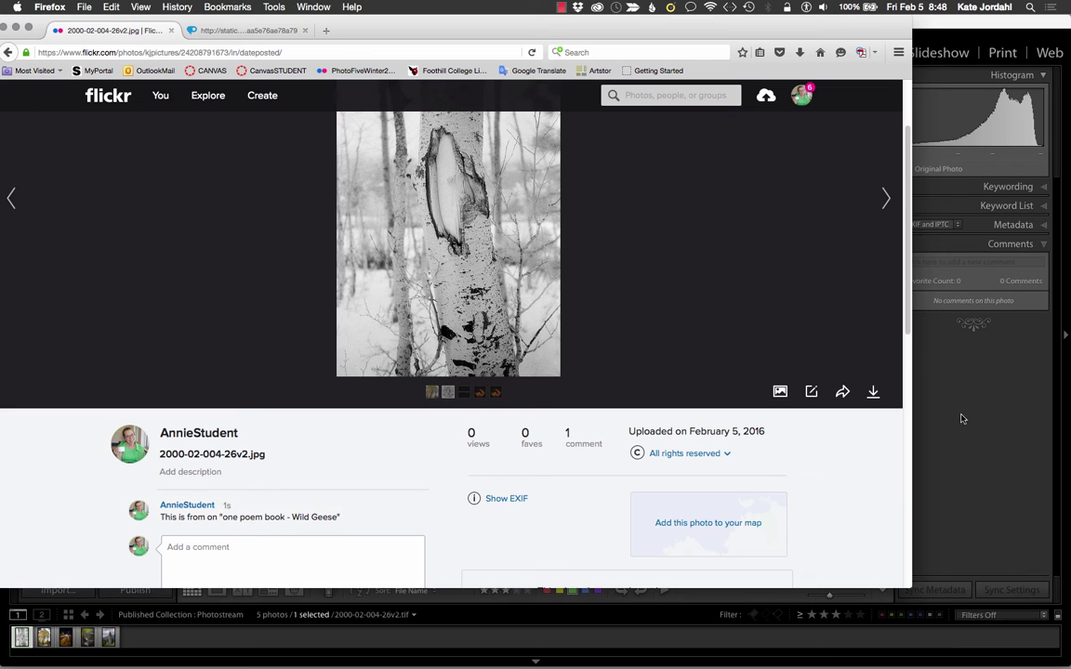
Step: Refresh the birch photo's Comments panel to pull in the Flickr comment, then return to Firefox
{"action": "left_click", "coordinate": [993, 406]}
{"action": "left_click", "coordinate": [906, 246]}
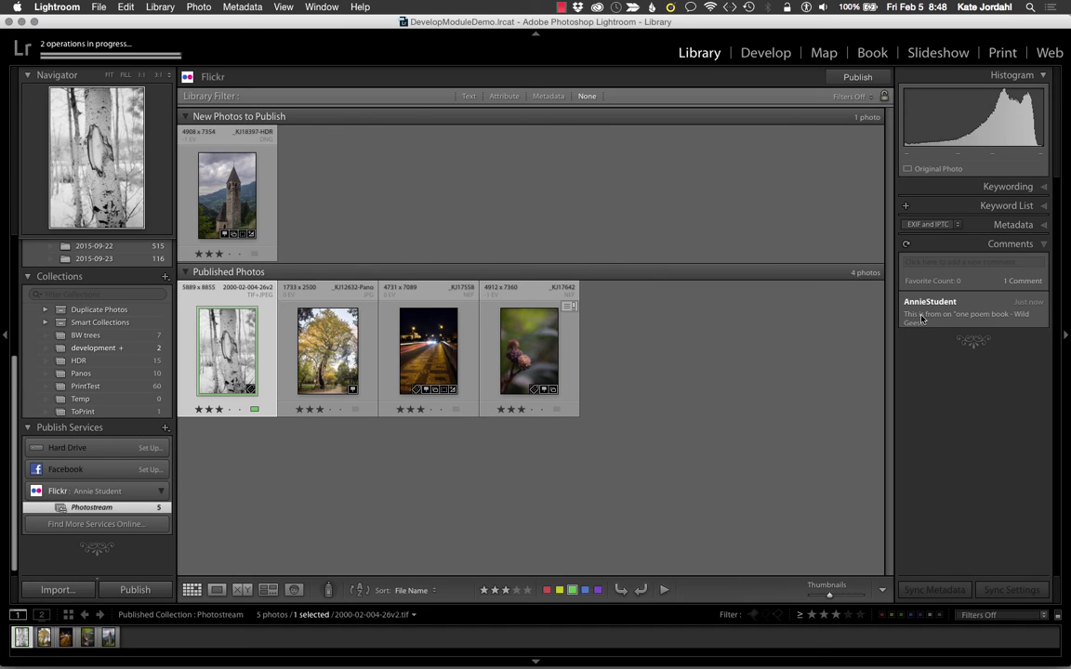
{"action": "key", "text": "super+Tab"}
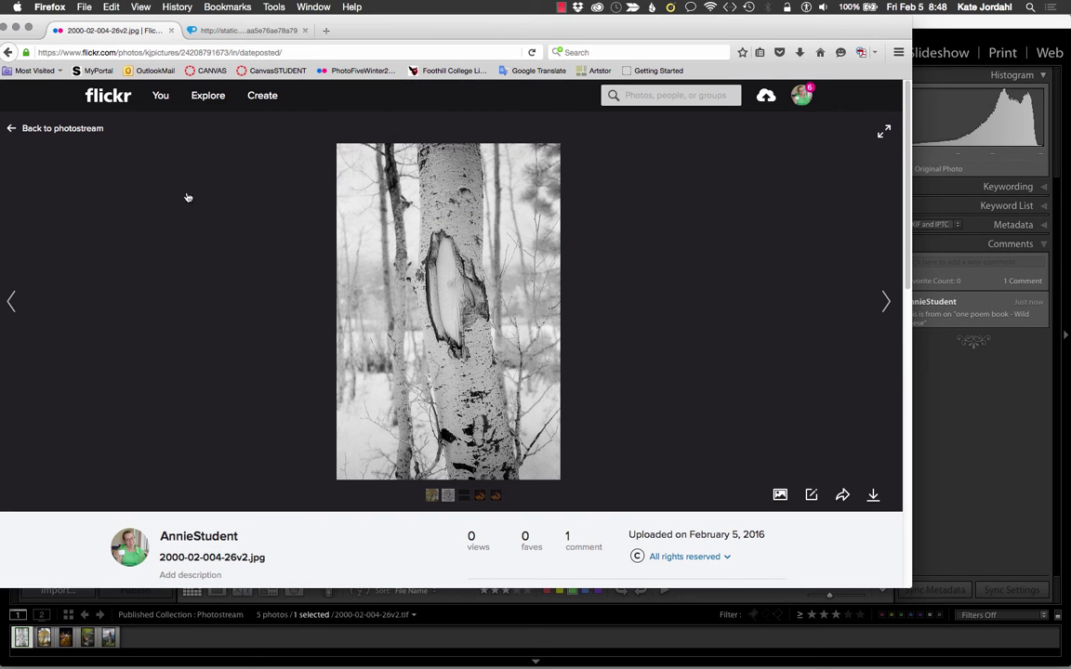
Step: Reload the Flickr photostream and open the Chapel in the hills photo to check its tags
{"action": "mouse_move", "coordinate": [158, 101]}
{"action": "left_click", "coordinate": [166, 135]}
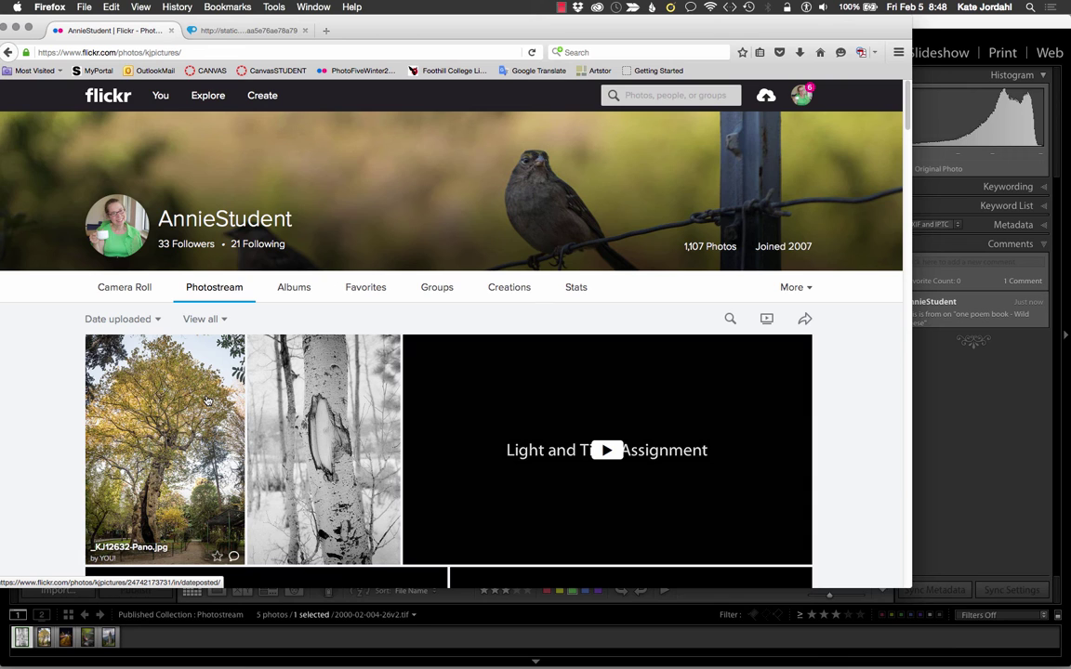
{"action": "left_click", "coordinate": [208, 401]}
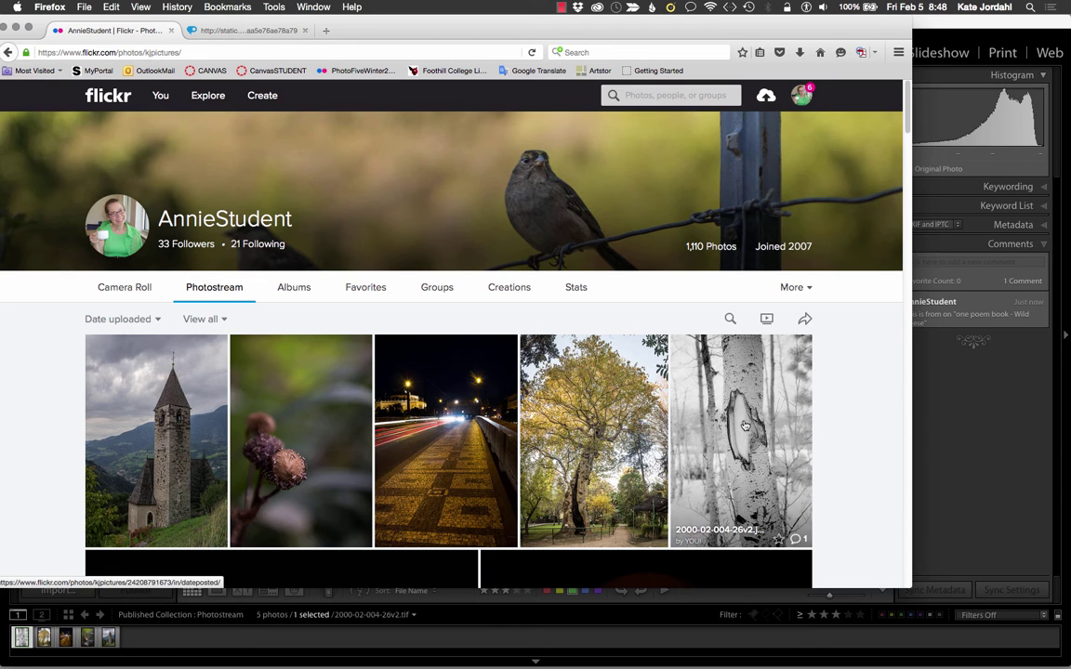
{"action": "left_click", "coordinate": [186, 409]}
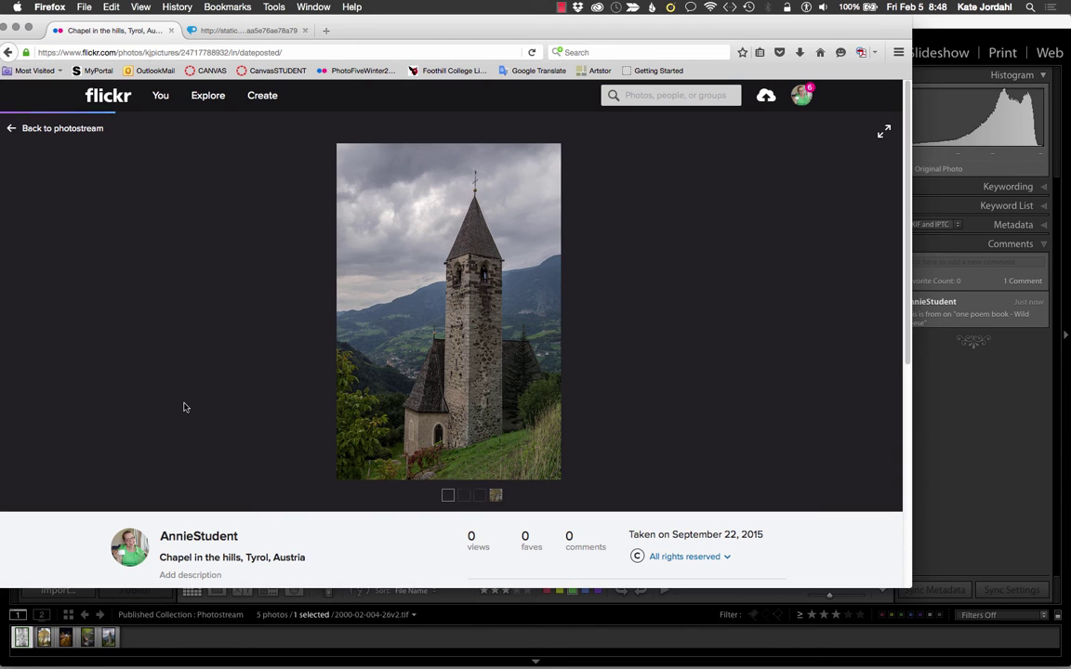
{"action": "scroll", "coordinate": [190, 551], "scroll_direction": "down", "scroll_amount": 10}
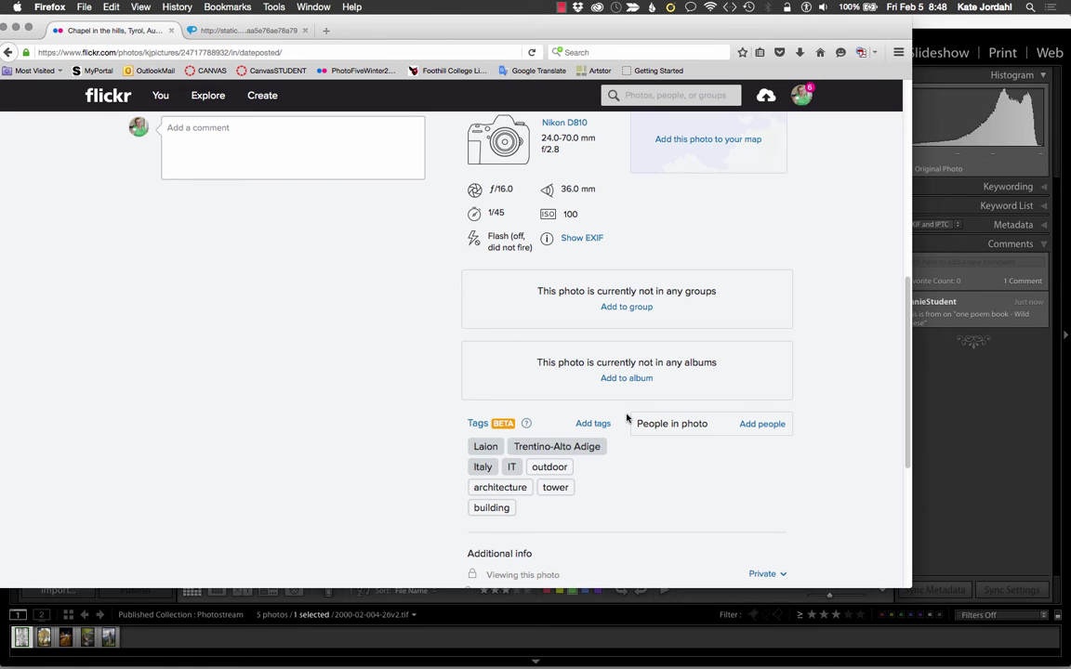
Step: Review the tags on the Detail, Prague and Night View, Prague photos
{"action": "key", "text": "Right"}
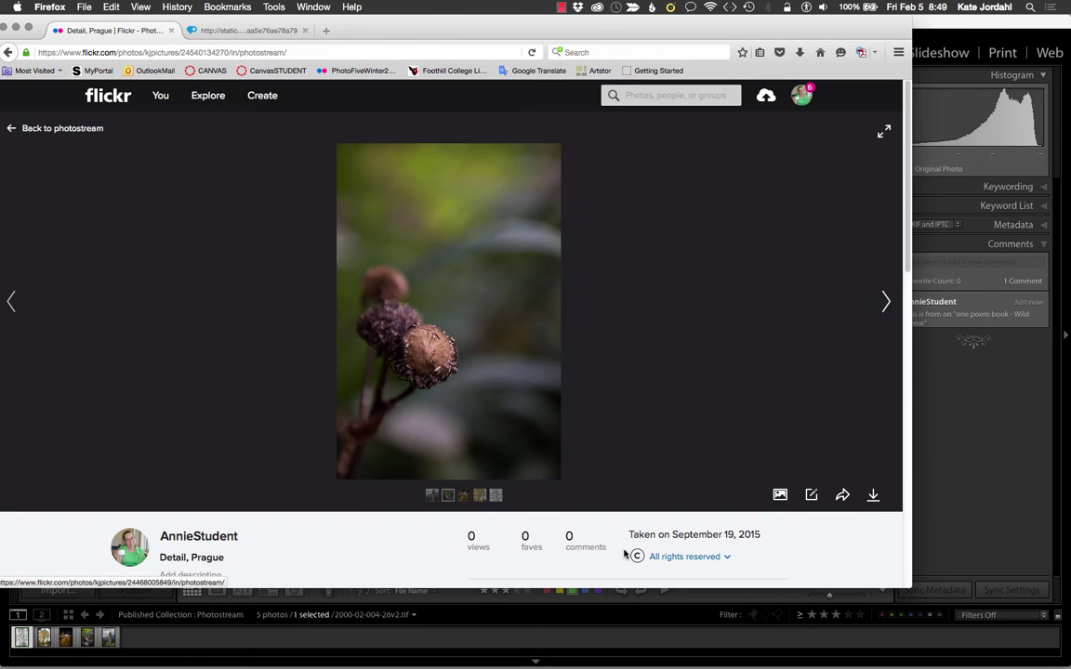
{"action": "scroll", "coordinate": [628, 418], "scroll_direction": "down", "scroll_amount": 3}
{"action": "scroll", "coordinate": [623, 562], "scroll_direction": "down", "scroll_amount": 5}
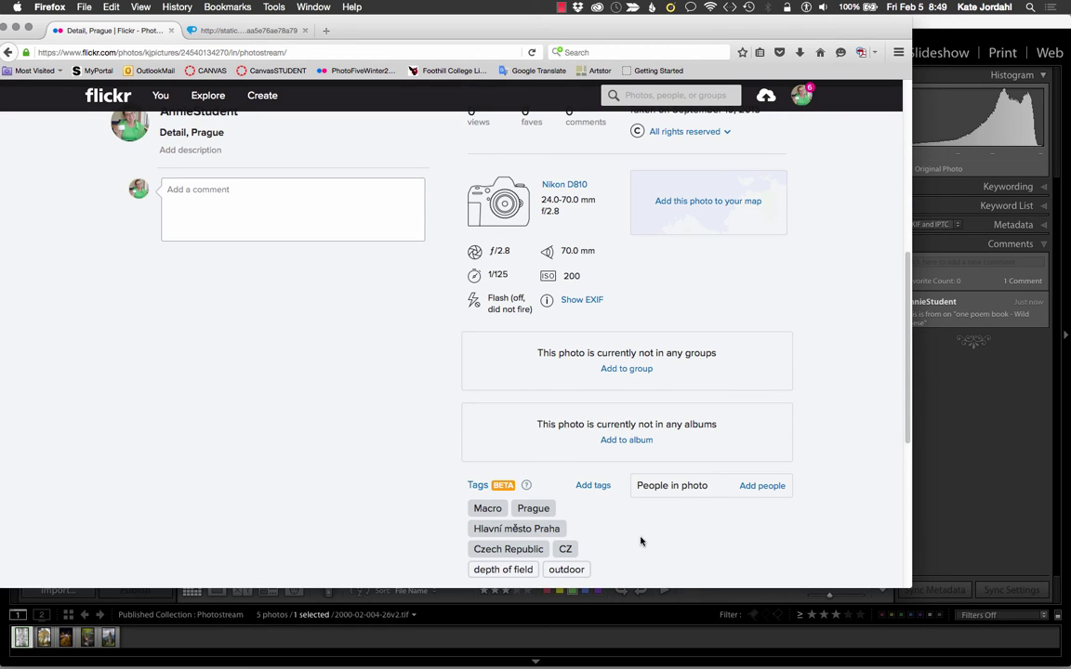
{"action": "key", "text": "Right"}
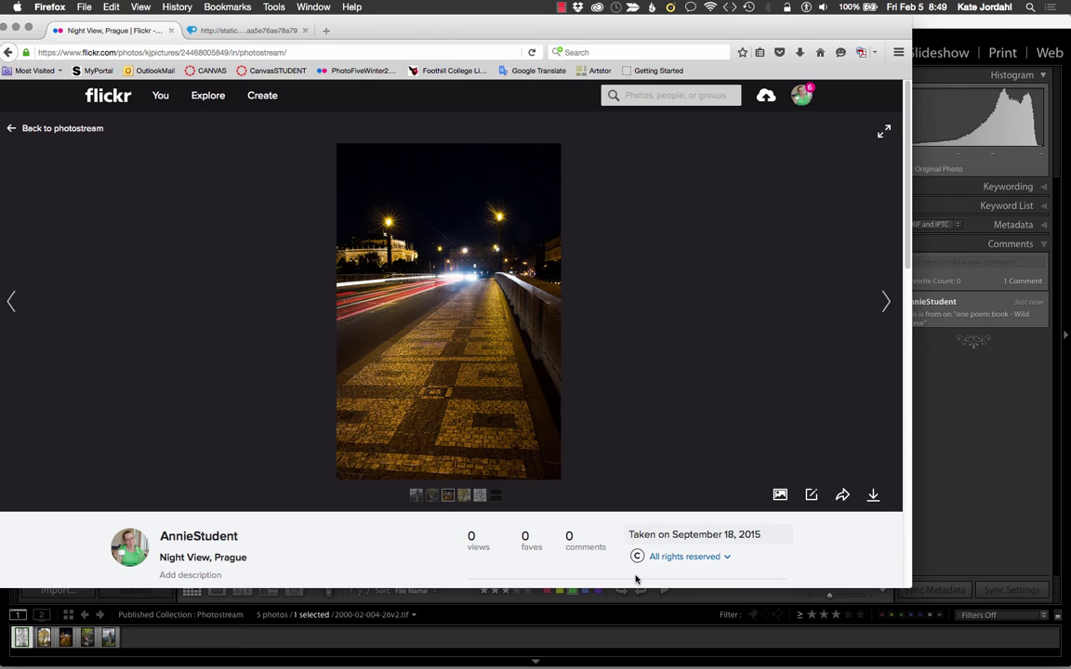
{"action": "scroll", "coordinate": [636, 577], "scroll_direction": "down", "scroll_amount": 8}
{"action": "scroll", "coordinate": [636, 578], "scroll_direction": "down", "scroll_amount": 1}
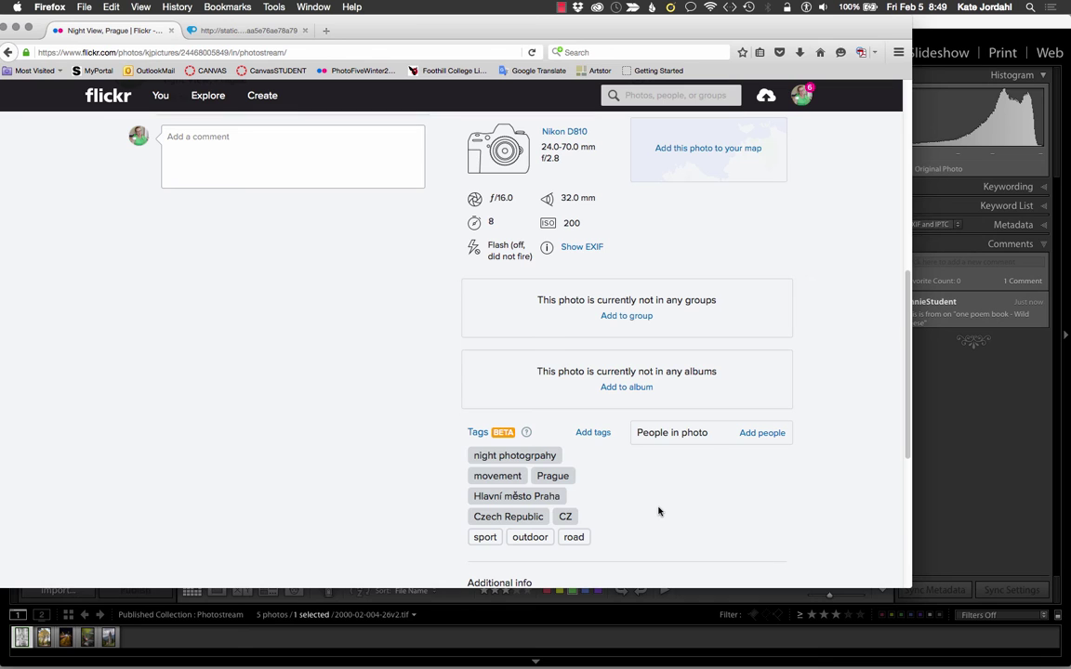
{"action": "key", "text": "Left"}
{"action": "scroll", "coordinate": [658, 511], "scroll_direction": "down", "scroll_amount": 4}
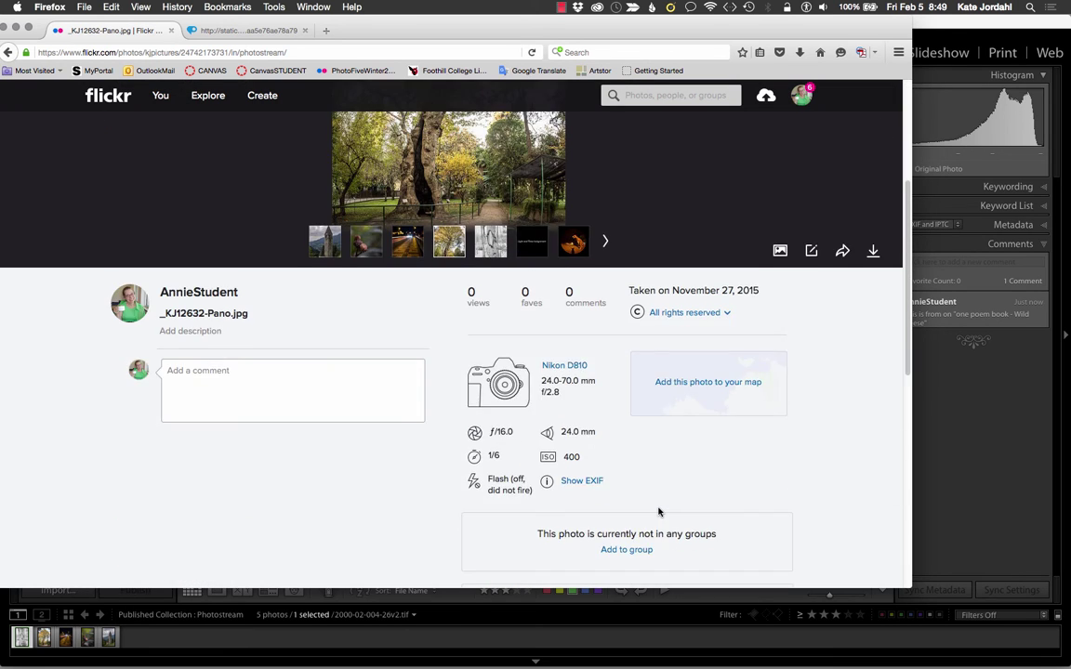
{"action": "scroll", "coordinate": [658, 511], "scroll_direction": "down", "scroll_amount": 5}
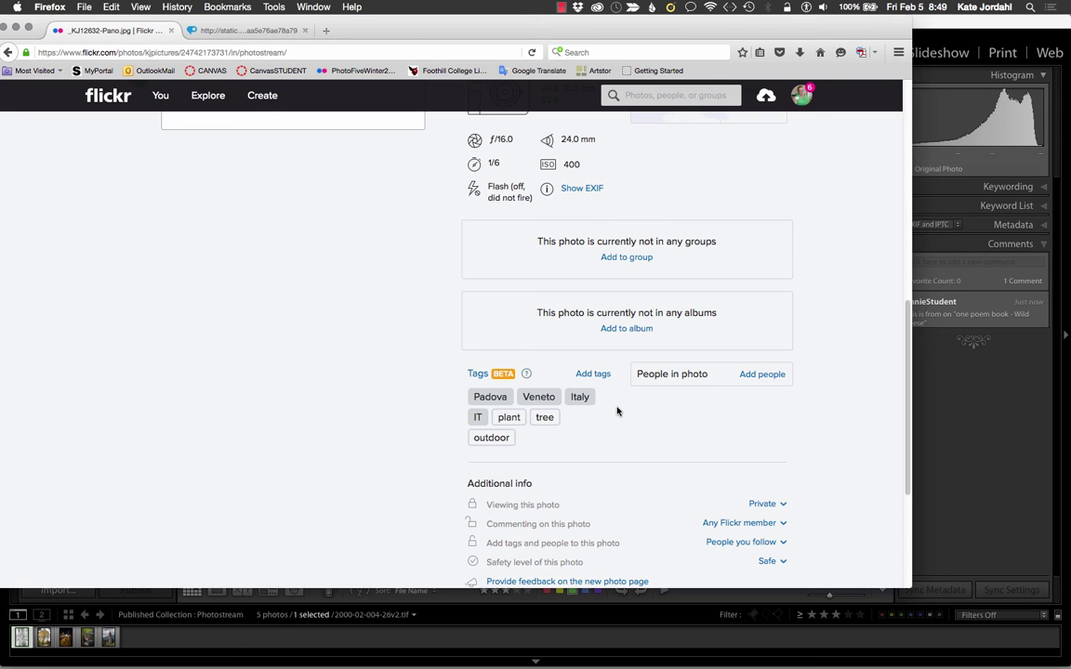
{"action": "key", "text": "Right"}
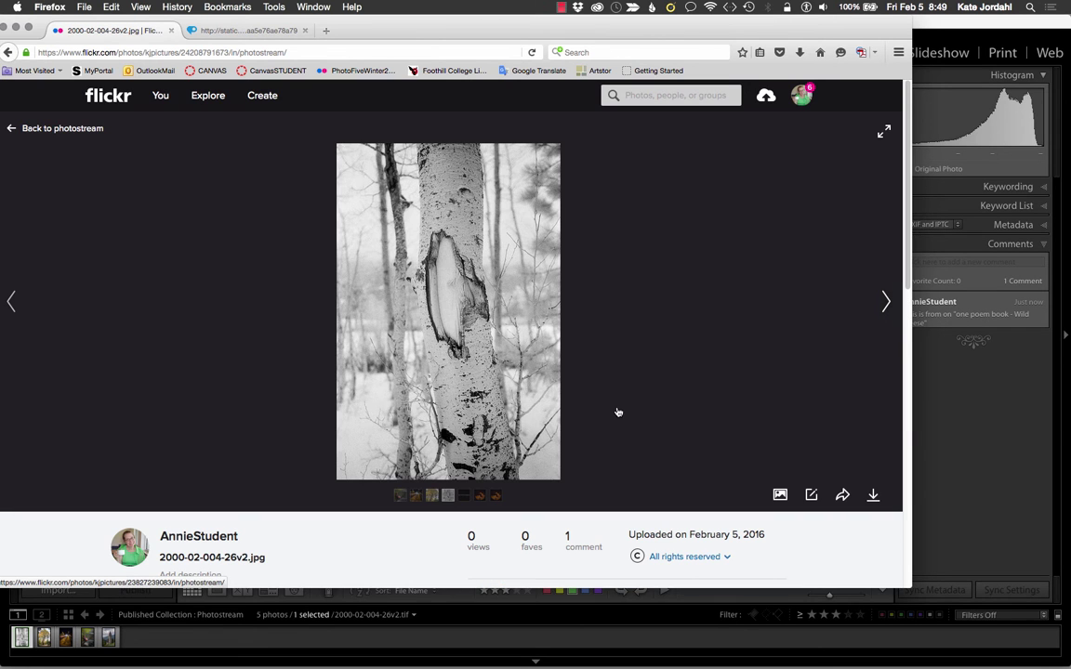
{"action": "scroll", "coordinate": [623, 428], "scroll_direction": "down", "scroll_amount": 1}
{"action": "scroll", "coordinate": [627, 444], "scroll_direction": "down", "scroll_amount": 5}
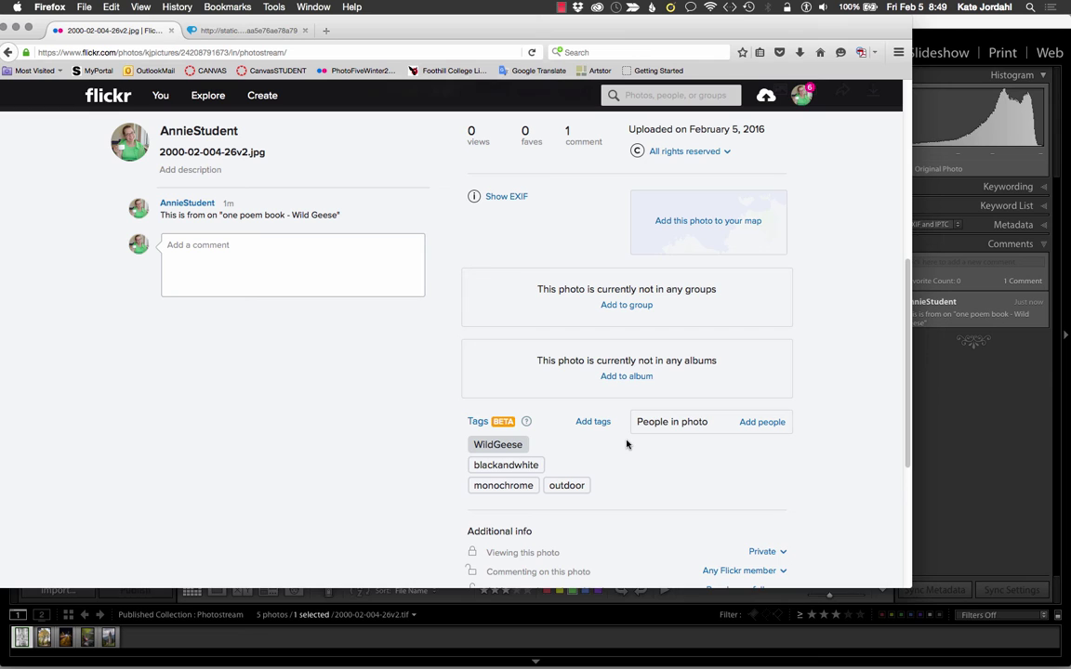
{"action": "scroll", "coordinate": [626, 445], "scroll_direction": "up", "scroll_amount": 6}
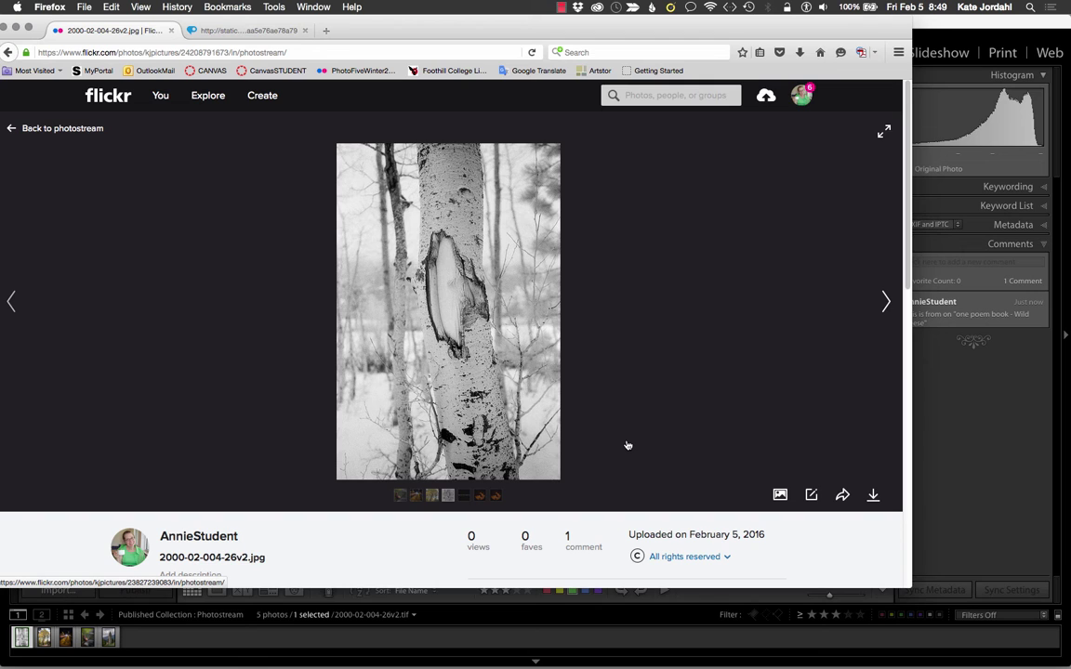
{"action": "left_click", "coordinate": [974, 391]}
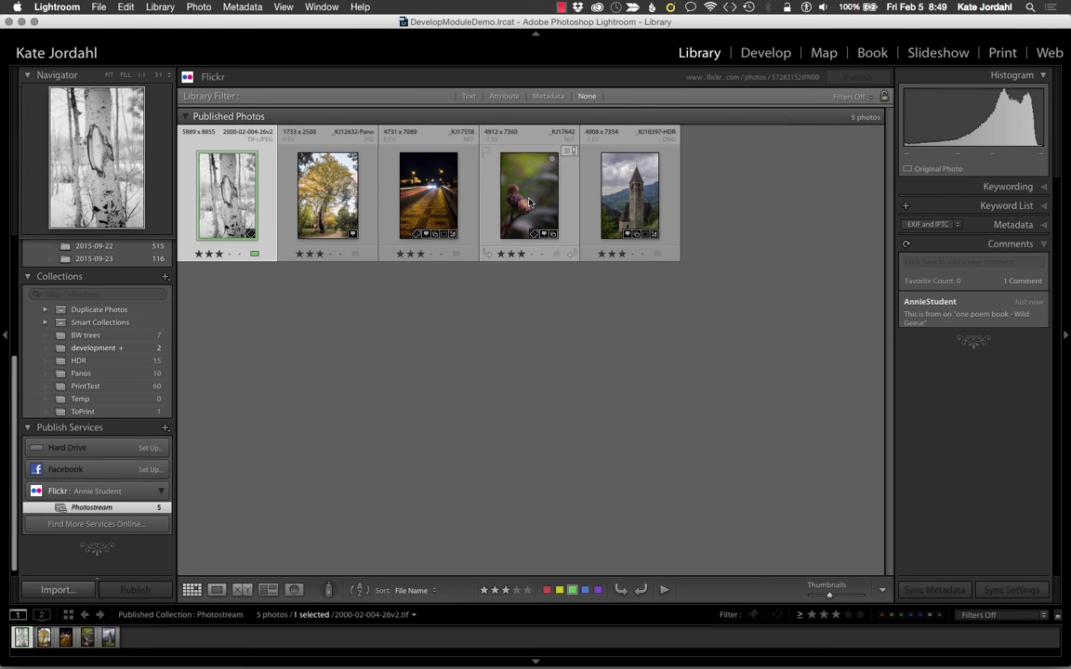
Step: Open the church photo _KJ18397-HDR in the Develop module's Basic panel
{"action": "left_click", "coordinate": [626, 199]}
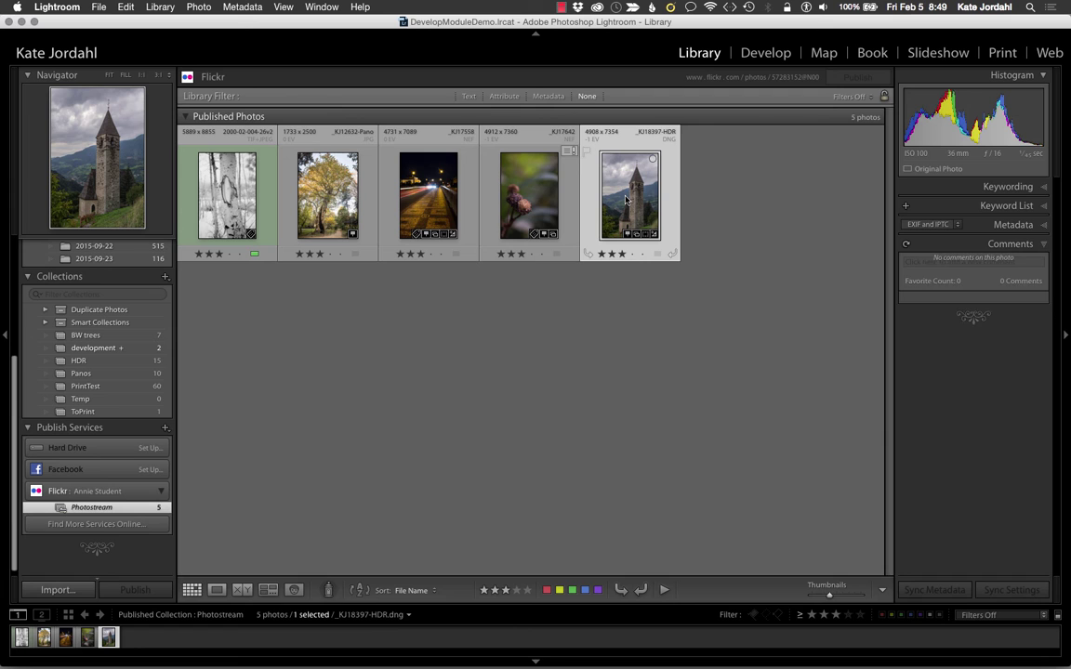
{"action": "double_click", "coordinate": [626, 199]}
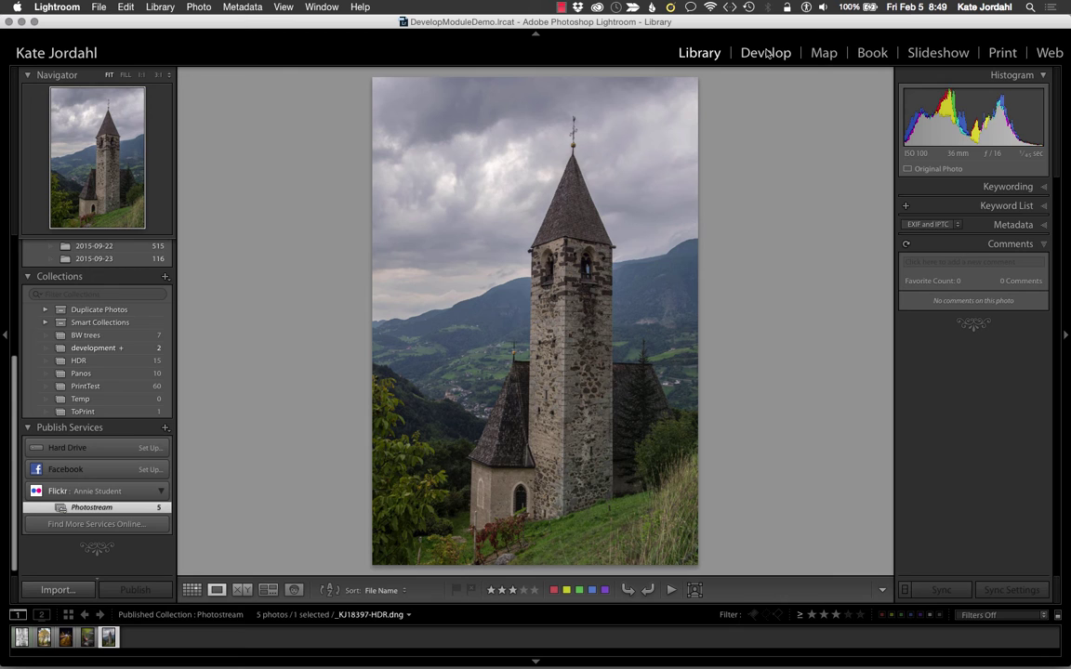
{"action": "left_click", "coordinate": [766, 53]}
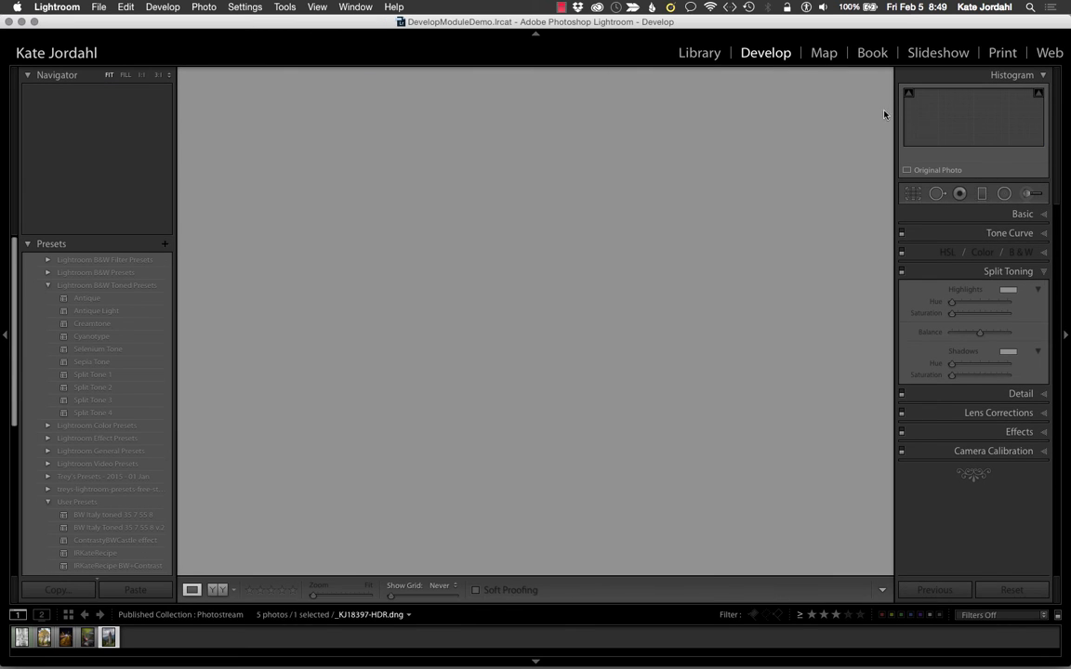
{"action": "left_click", "coordinate": [1044, 216]}
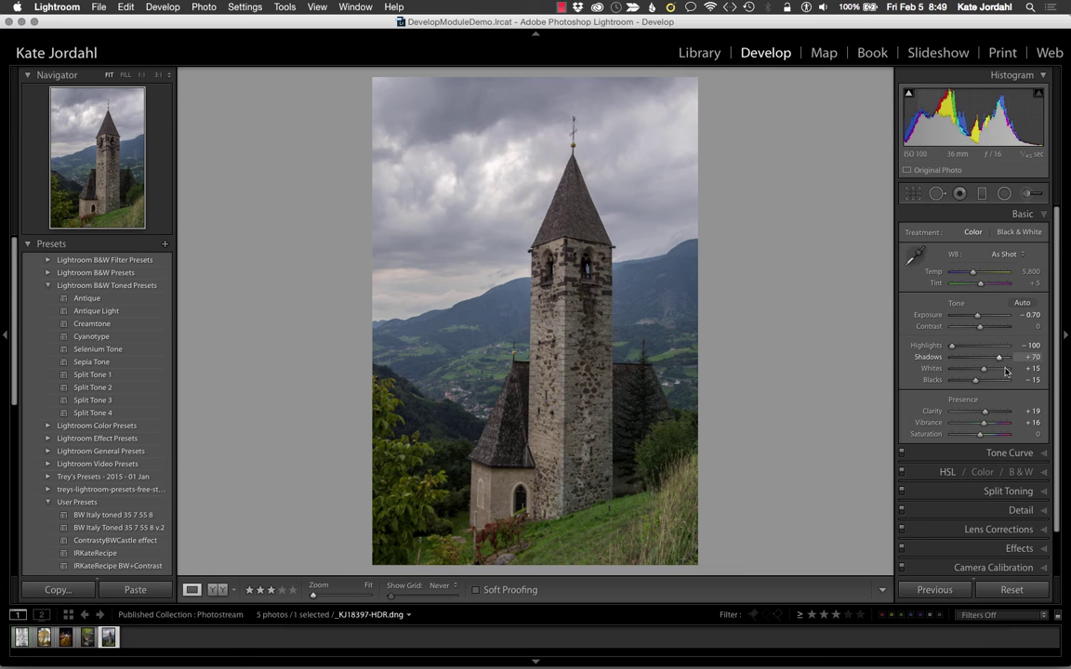
Step: Set the church photo's Exposure to -0.50 and Saturation to +3
{"action": "left_click", "coordinate": [1030, 315]}
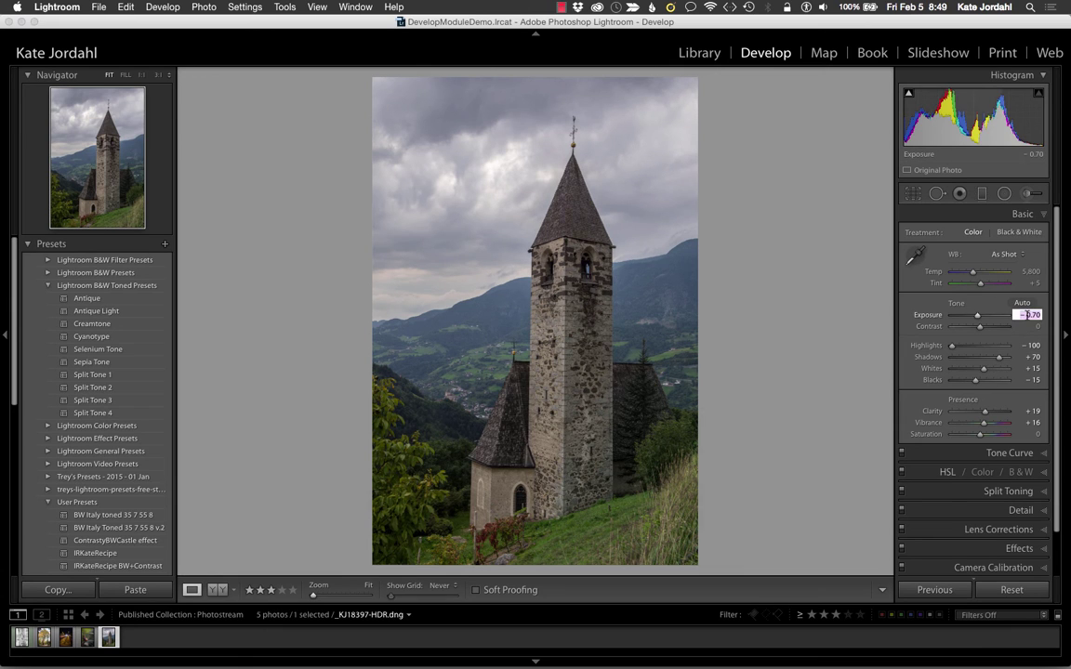
{"action": "key", "text": "Up"}
{"action": "key", "text": "Up"}
{"action": "key", "text": "Tab"}
{"action": "key", "text": "Tab"}
{"action": "key", "text": "Tab"}
{"action": "key", "text": "Tab"}
{"action": "key", "text": "Tab"}
{"action": "key", "text": "Tab"}
{"action": "key", "text": "Tab"}
{"action": "key", "text": "Tab"}
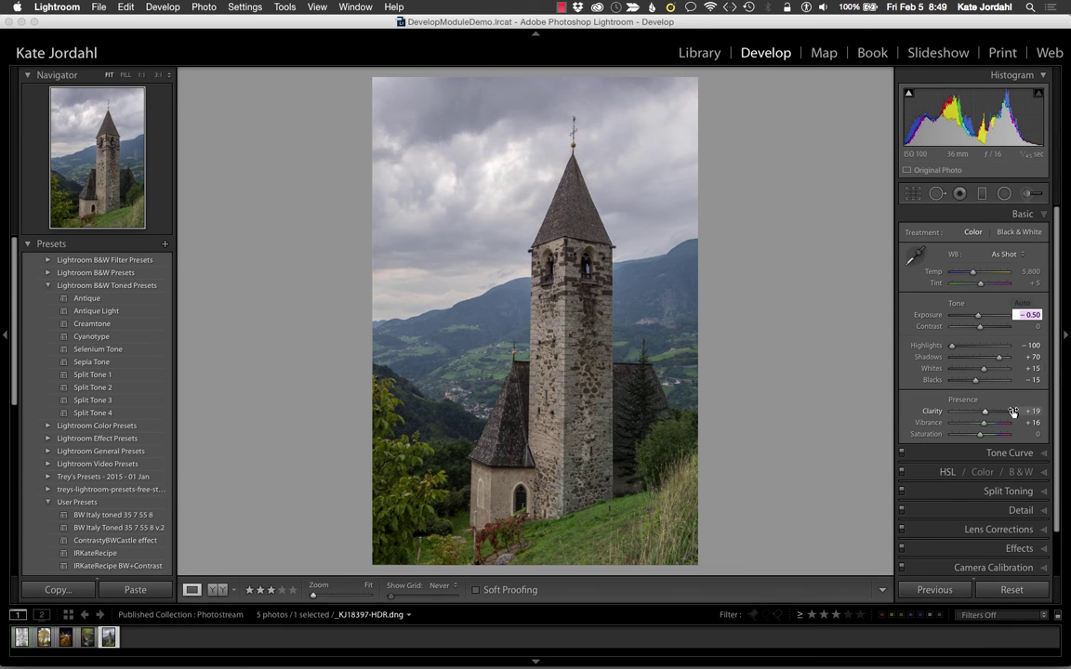
{"action": "key", "text": "Up"}
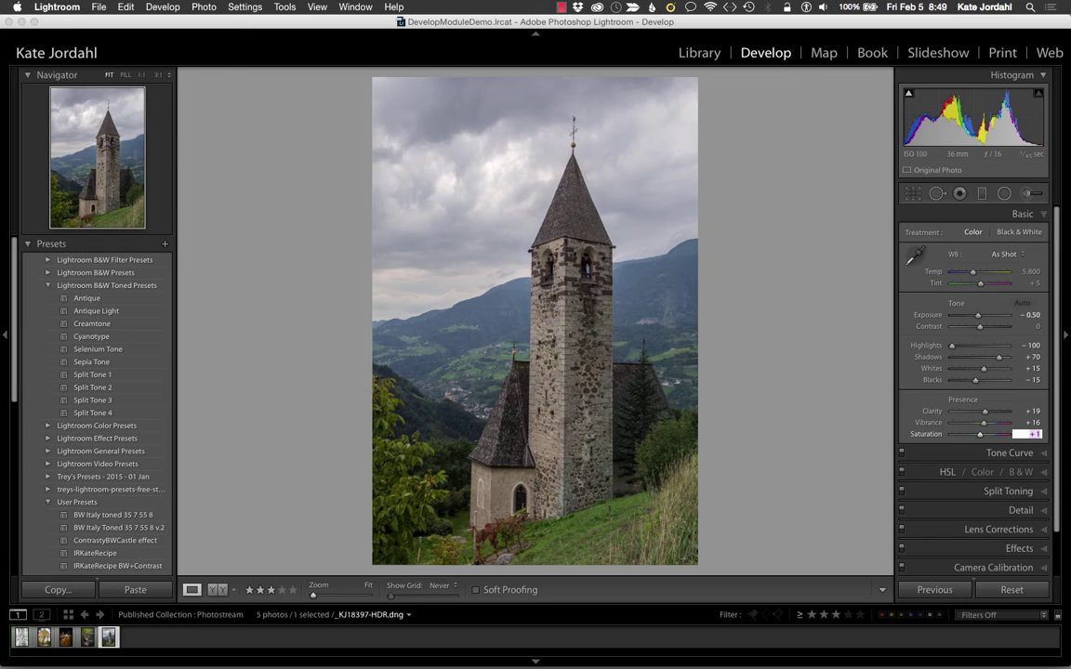
{"action": "key", "text": "Up"}
{"action": "key", "text": "Return"}
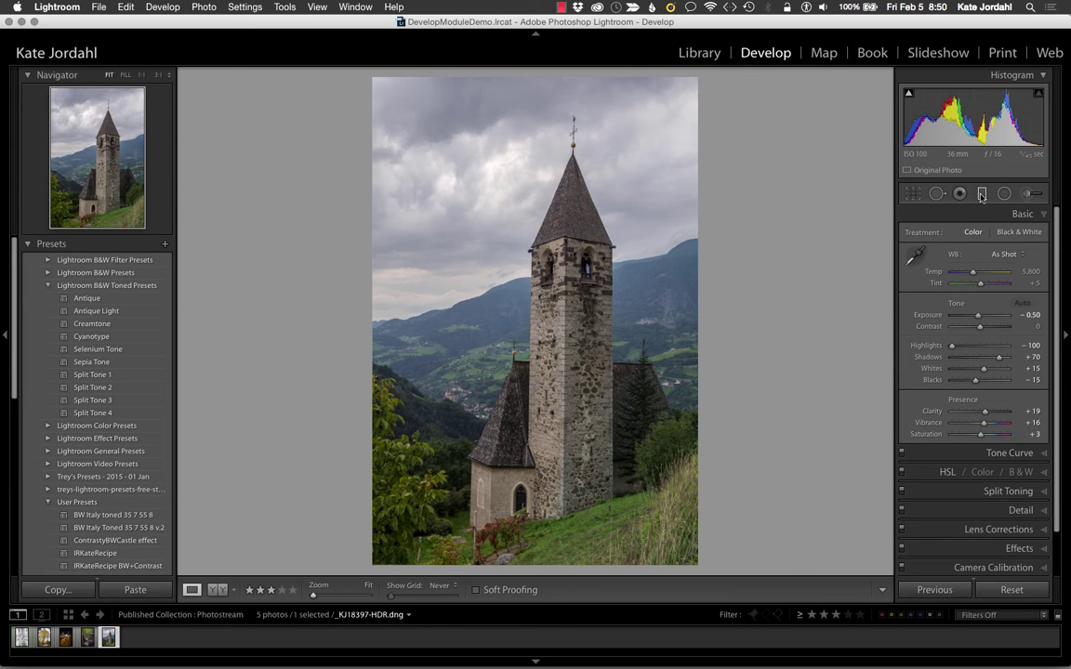
Step: Add a graduated filter over the church photo's lower-right grass with Exposure −0.30
{"action": "left_click", "coordinate": [982, 195]}
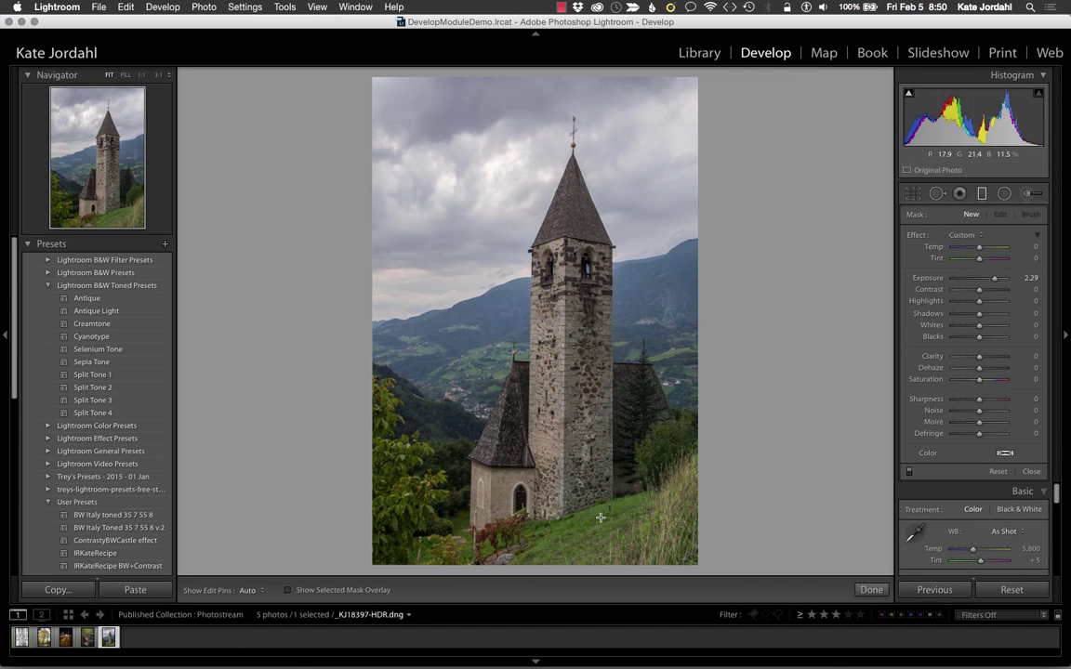
{"action": "left_click_drag", "start_coordinate": [601, 518], "coordinate": [588, 473]}
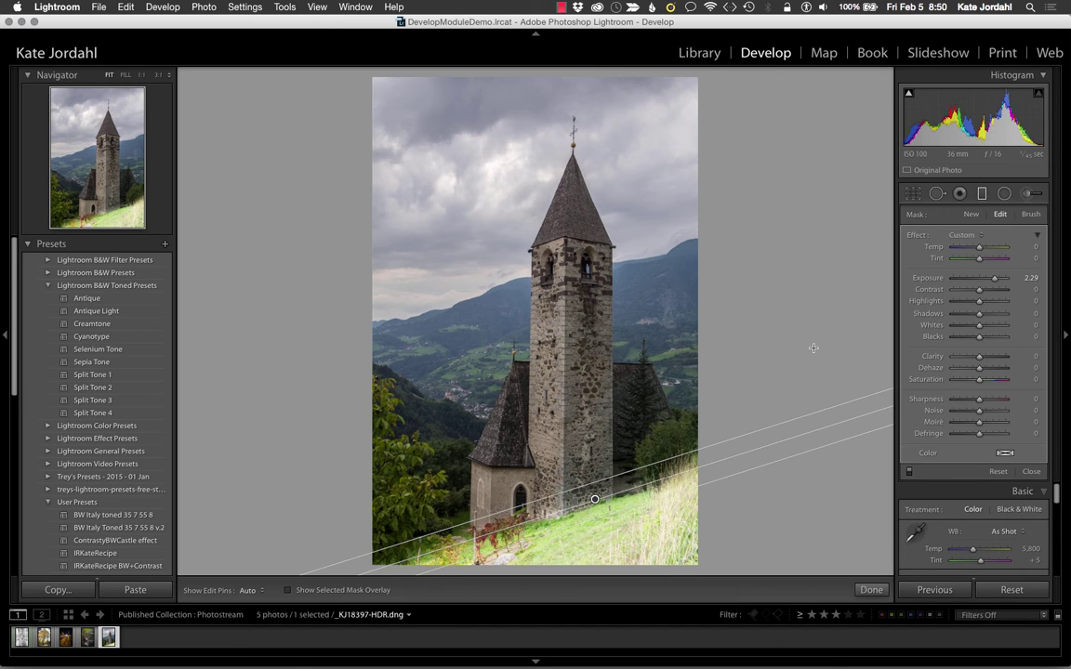
{"action": "double_click", "coordinate": [927, 279]}
{"action": "left_click", "coordinate": [1017, 278]}
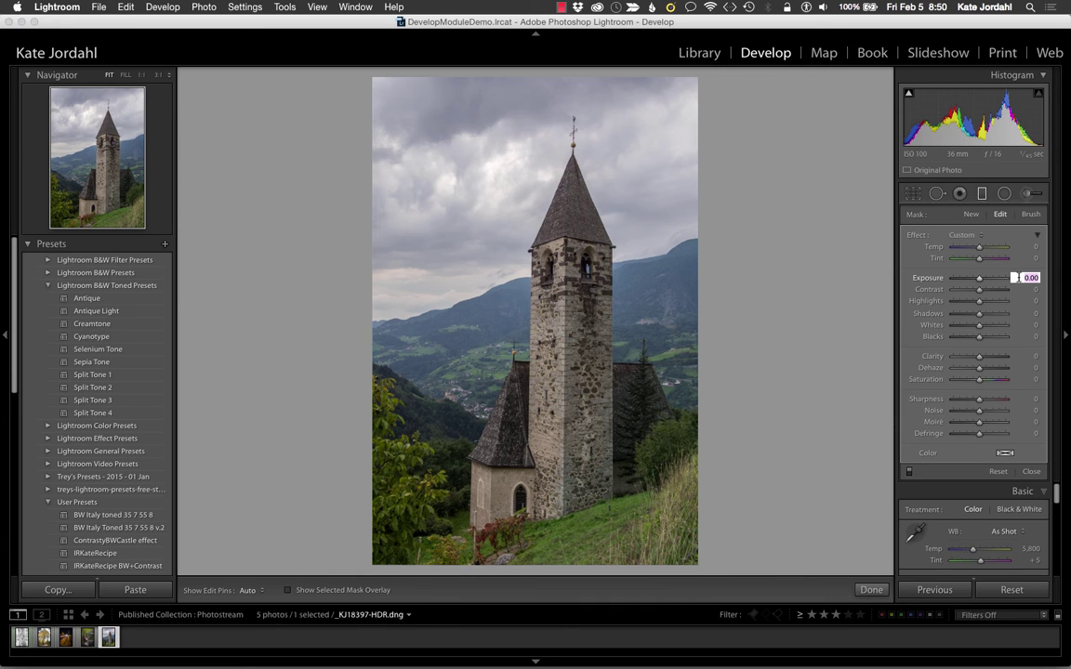
{"action": "key", "text": "Down"}
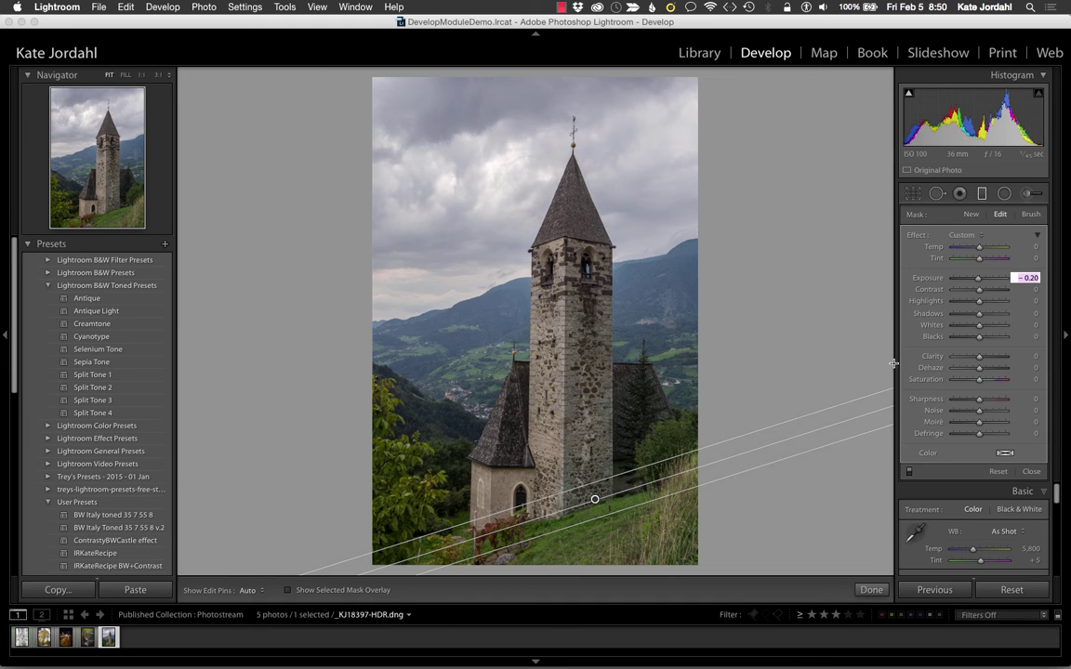
{"action": "key", "text": "Down"}
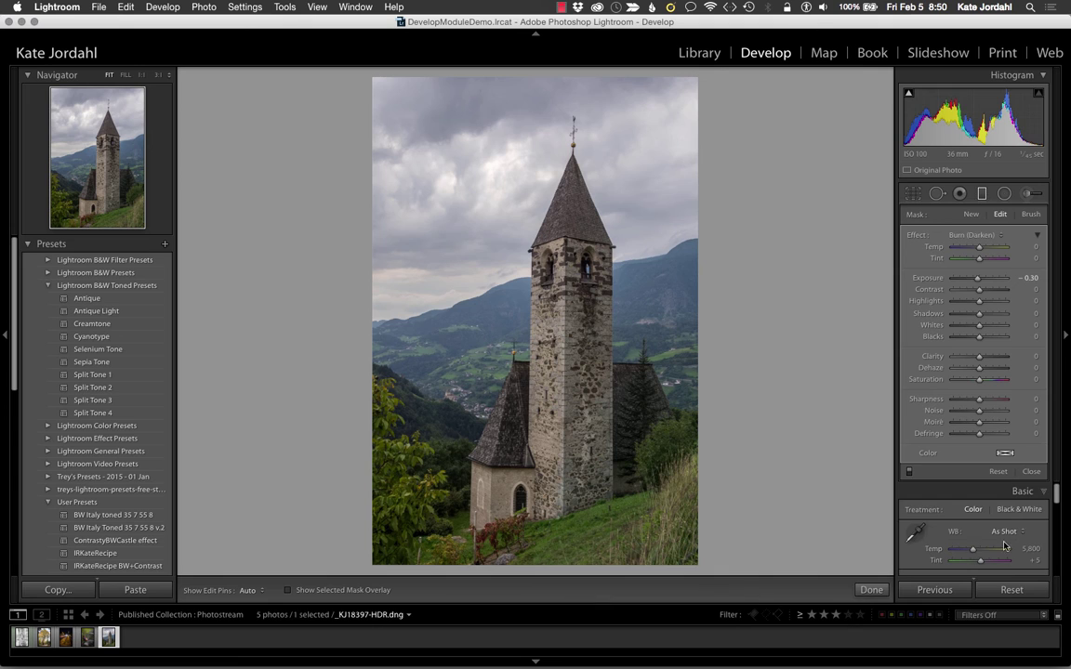
{"action": "scroll", "coordinate": [991, 533], "scroll_direction": "down", "scroll_amount": 10}
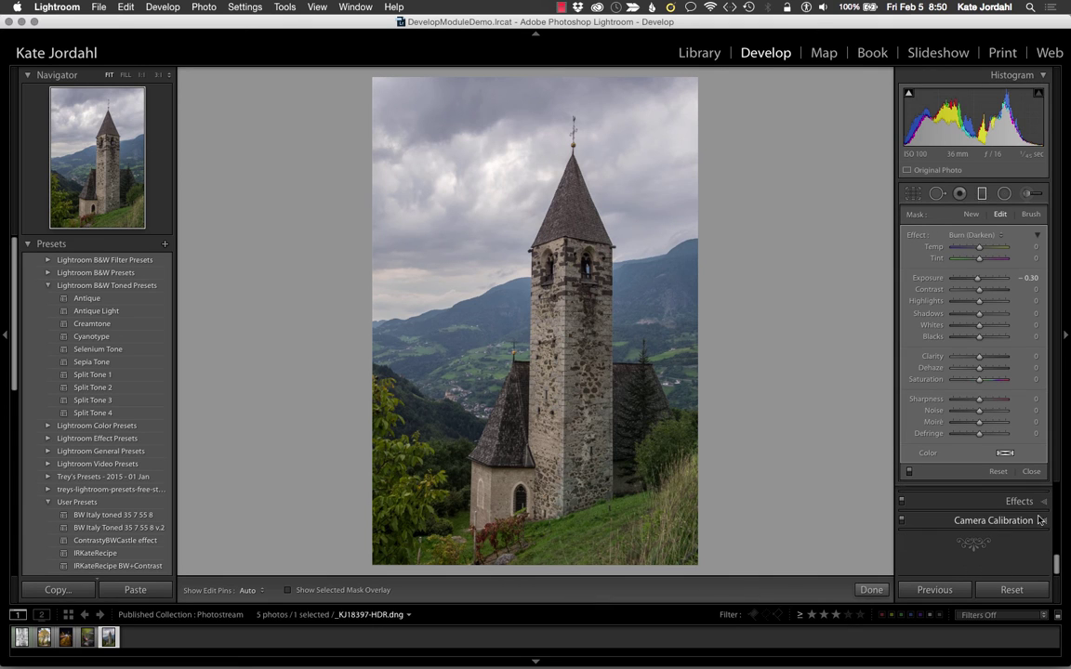
Step: Close the graduated filter and set Post-Crop Vignetting Amount to −8 in Effects
{"action": "left_click", "coordinate": [1040, 502]}
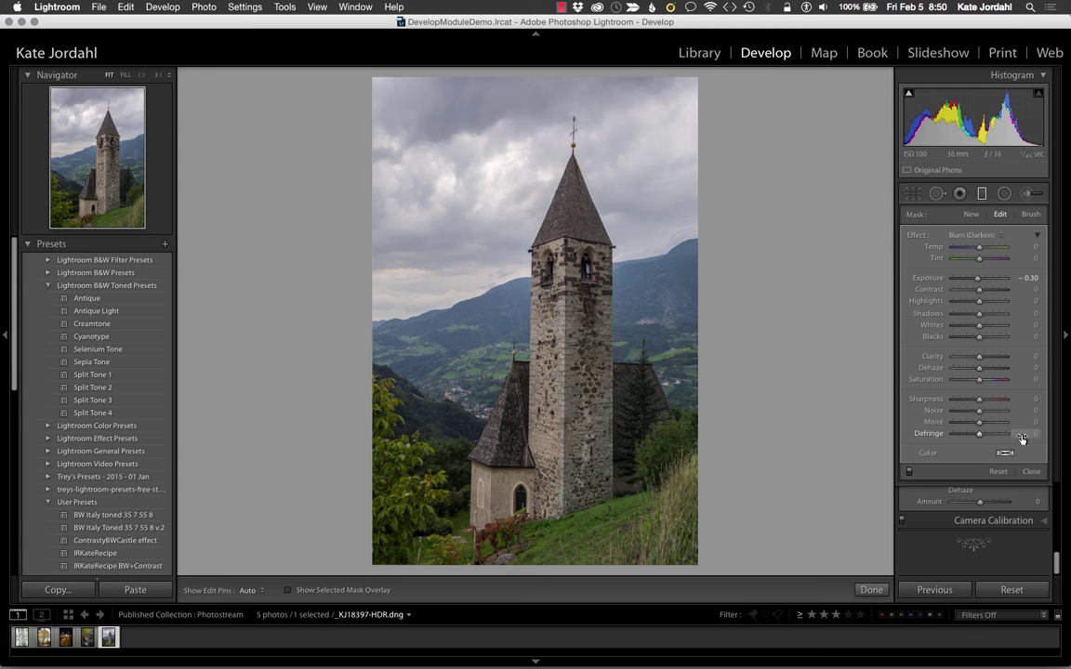
{"action": "left_click", "coordinate": [1032, 471]}
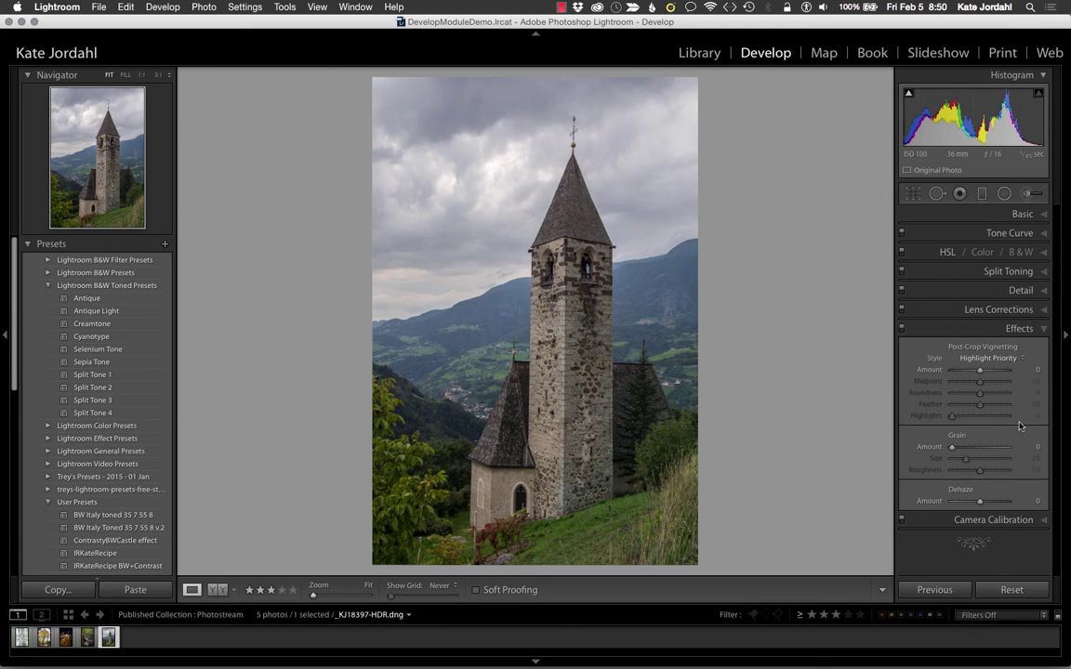
{"action": "left_click", "coordinate": [1023, 369]}
{"action": "type", "text": "-8"}
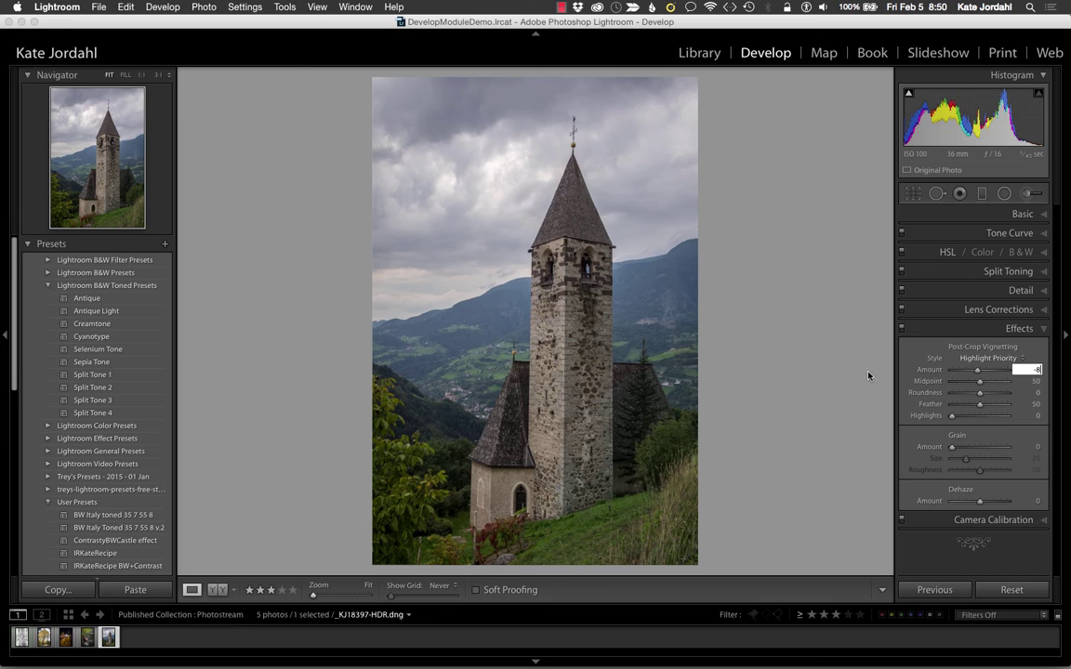
{"action": "type", "text": "y"}
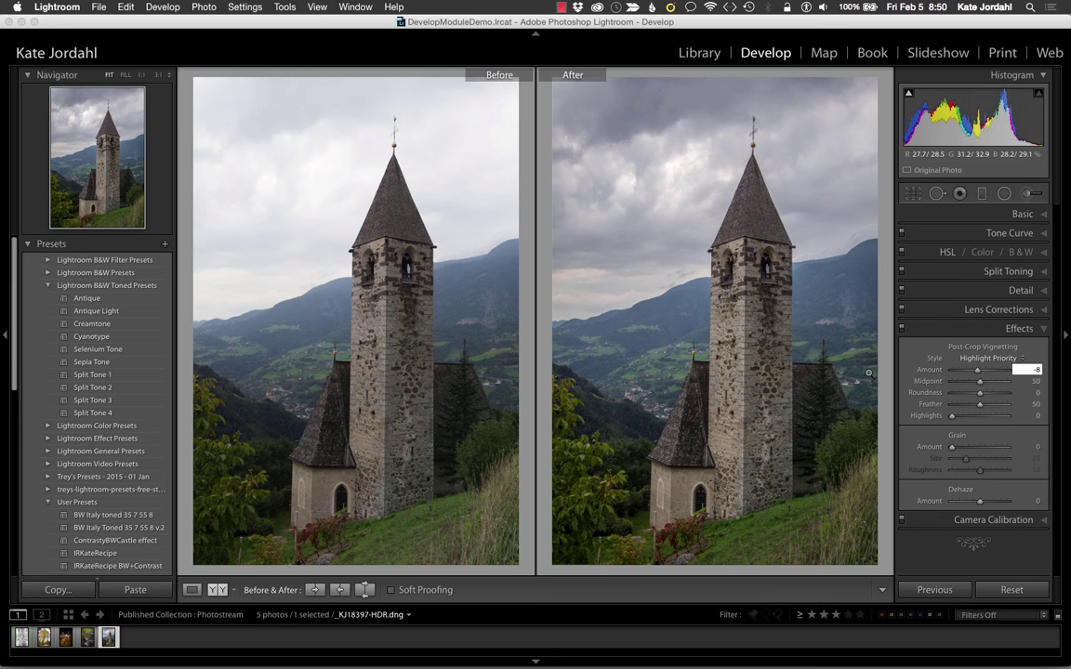
{"action": "type", "text": "g"}
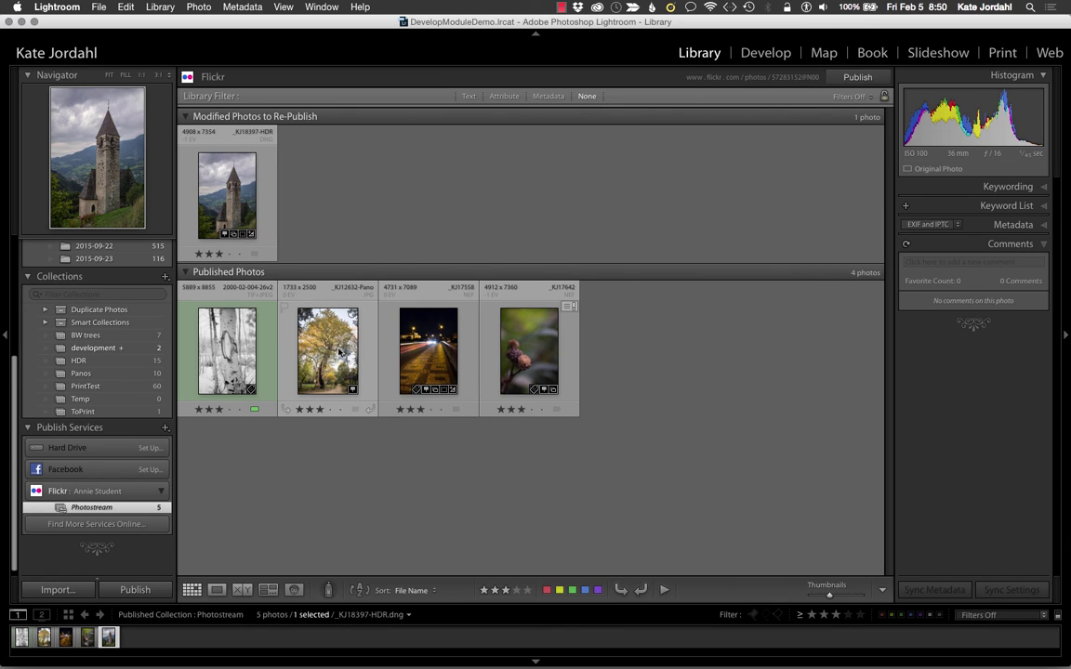
Step: Republish the church photo to Flickr, replacing the existing copy, then switch to Firefox
{"action": "left_click", "coordinate": [134, 590]}
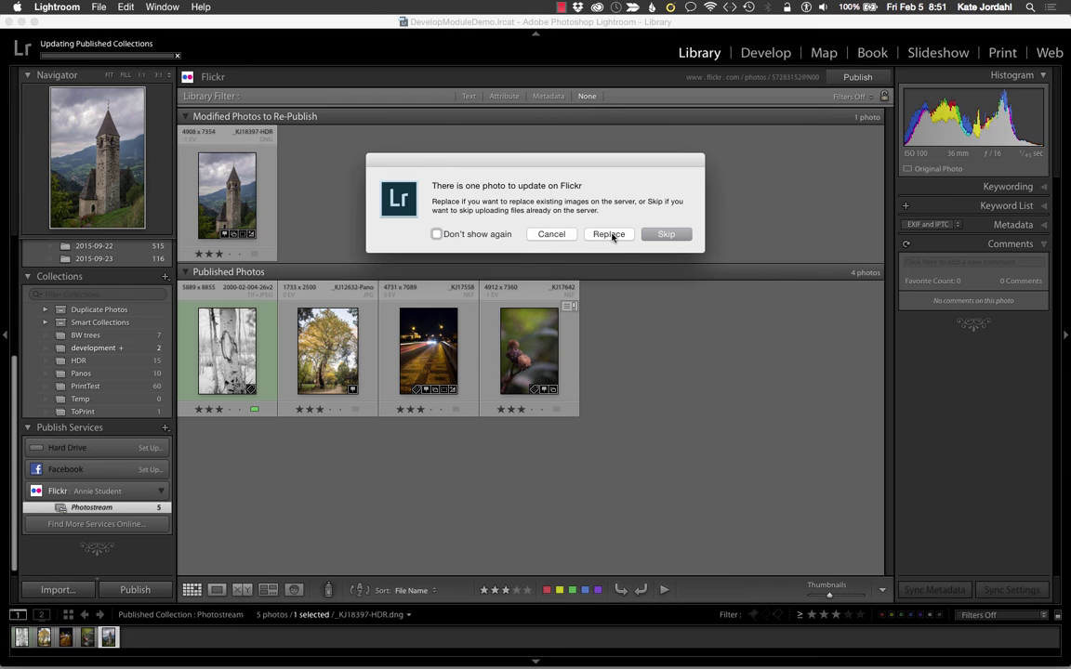
{"action": "left_click", "coordinate": [609, 234]}
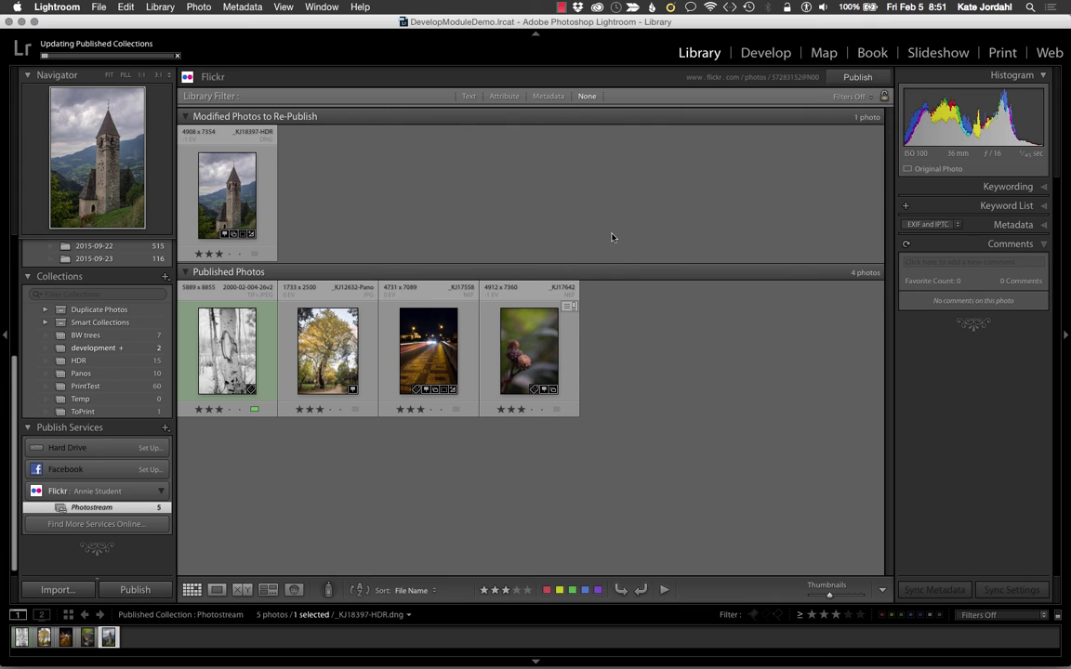
{"action": "key", "text": "super+Tab"}
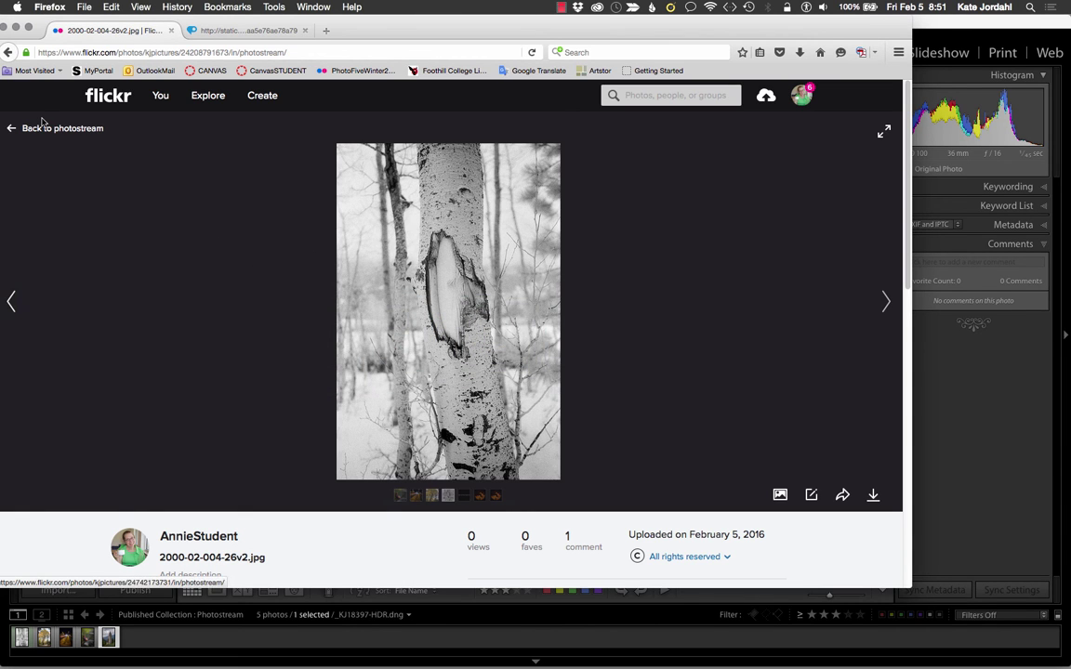
Step: Check the 'Chapel in the hills' photo on the Flickr photostream, then return to Lightroom
{"action": "left_click", "coordinate": [48, 129]}
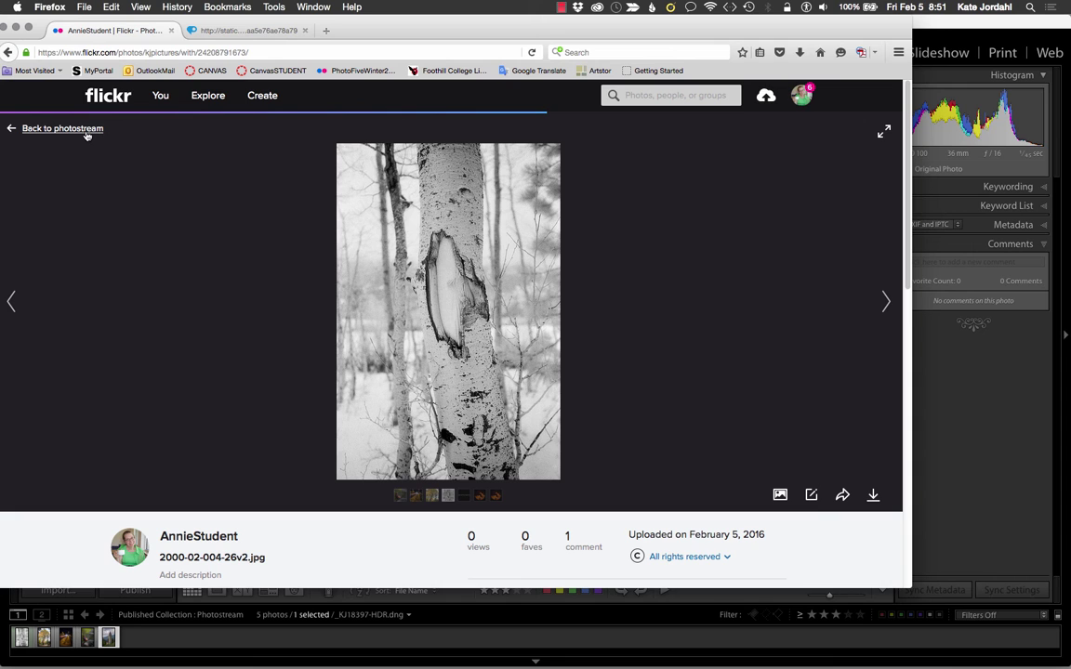
{"action": "left_click", "coordinate": [63, 128]}
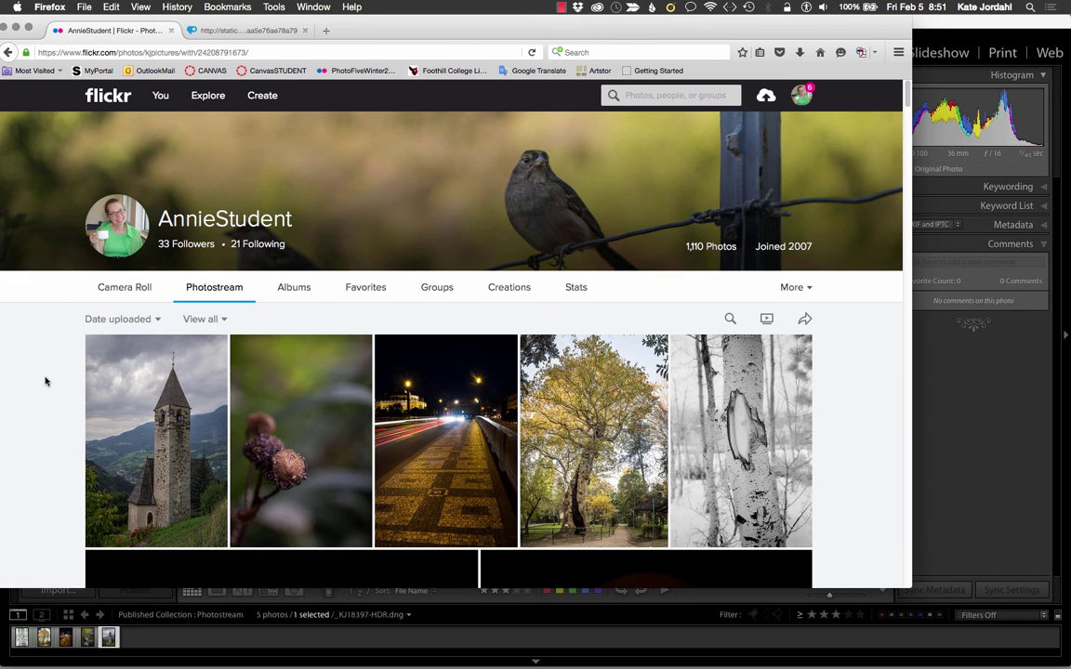
{"action": "left_click", "coordinate": [157, 430]}
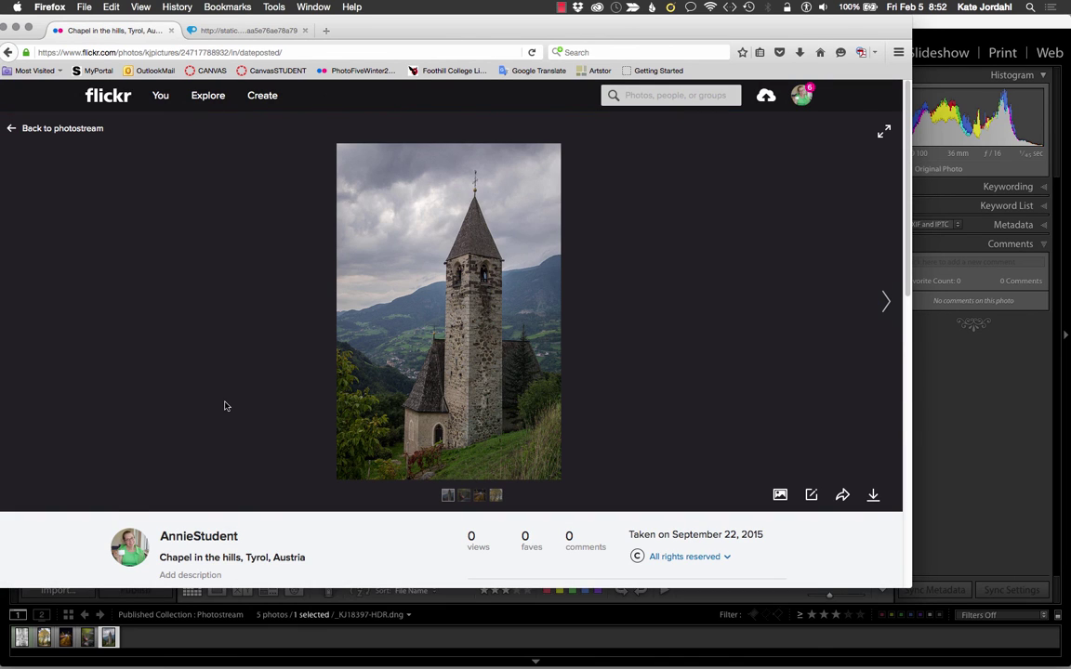
{"action": "scroll", "coordinate": [224, 405], "scroll_direction": "down", "scroll_amount": 3}
{"action": "scroll", "coordinate": [224, 405], "scroll_direction": "down", "scroll_amount": 1}
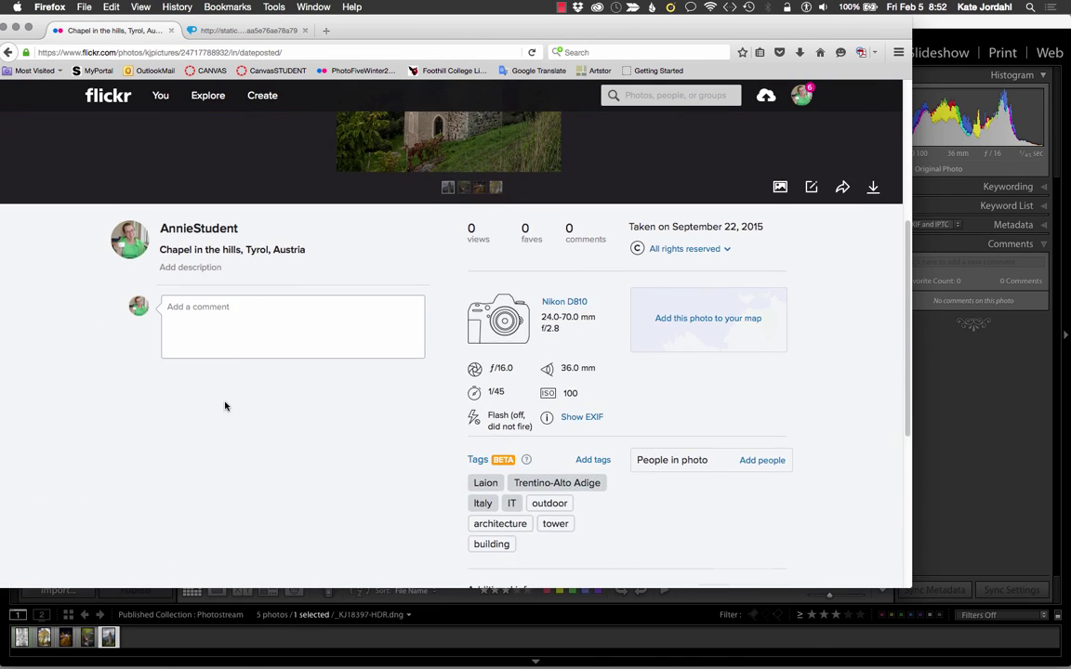
{"action": "scroll", "coordinate": [224, 406], "scroll_direction": "up", "scroll_amount": 5}
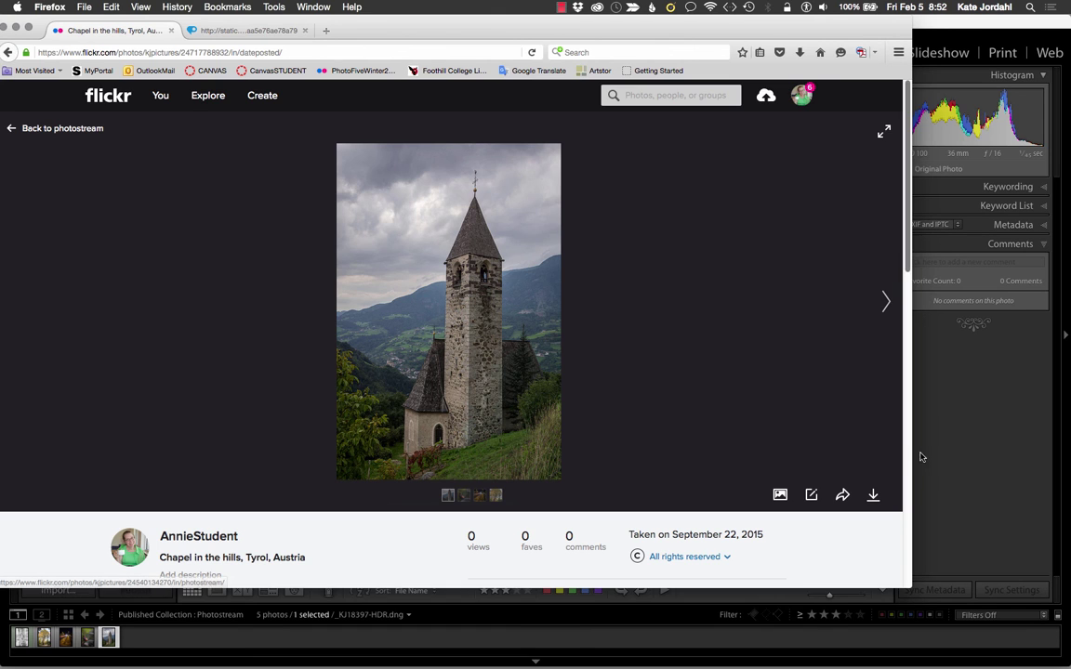
{"action": "left_click", "coordinate": [955, 448]}
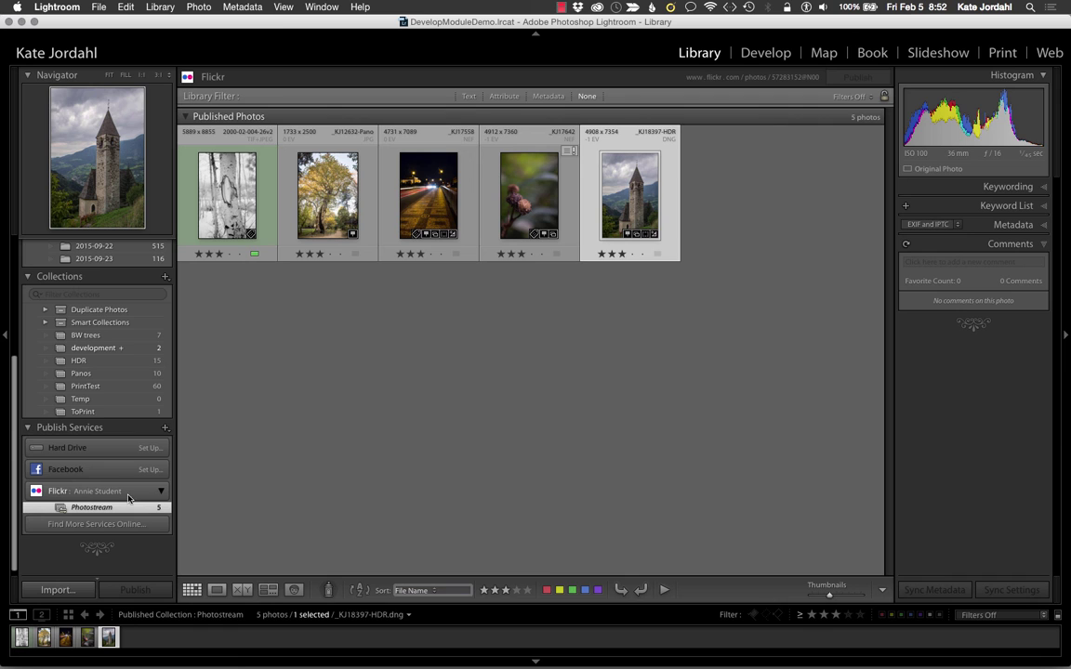
Step: In the Publishing Manager, add a new Flickr publish connection
{"action": "left_click", "coordinate": [164, 428]}
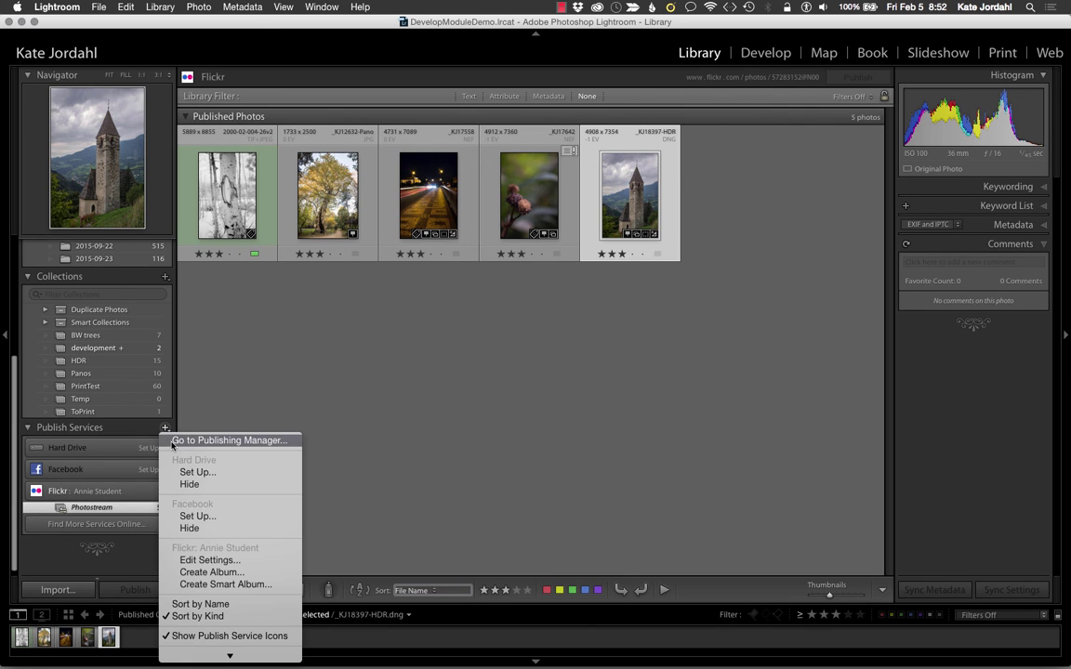
{"action": "left_click", "coordinate": [172, 440]}
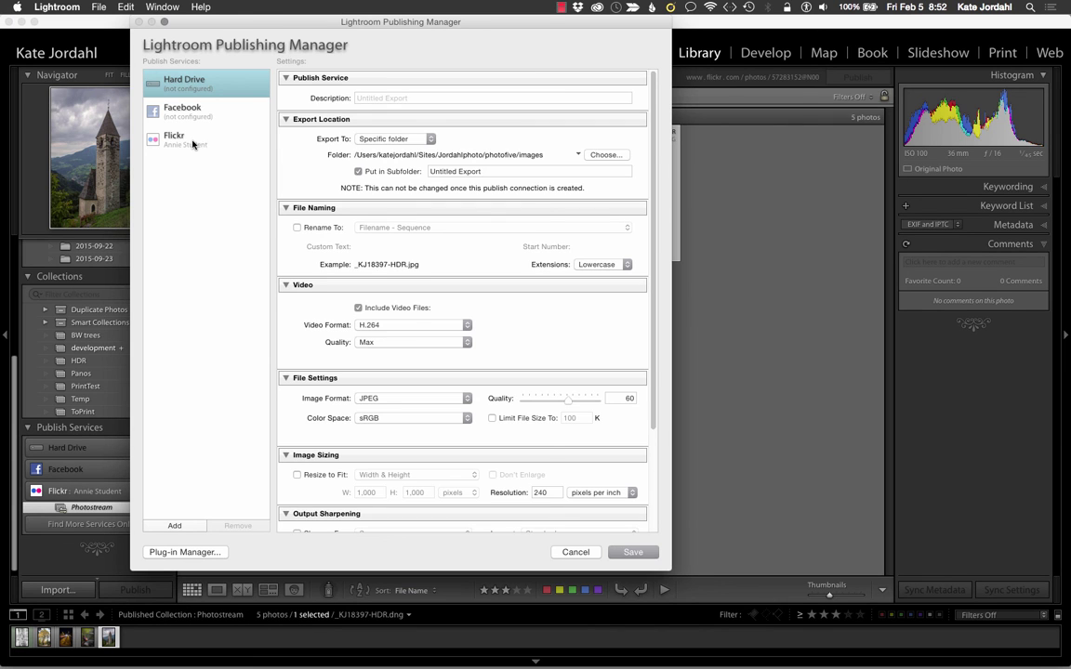
{"action": "left_click", "coordinate": [191, 146]}
{"action": "left_click", "coordinate": [174, 525]}
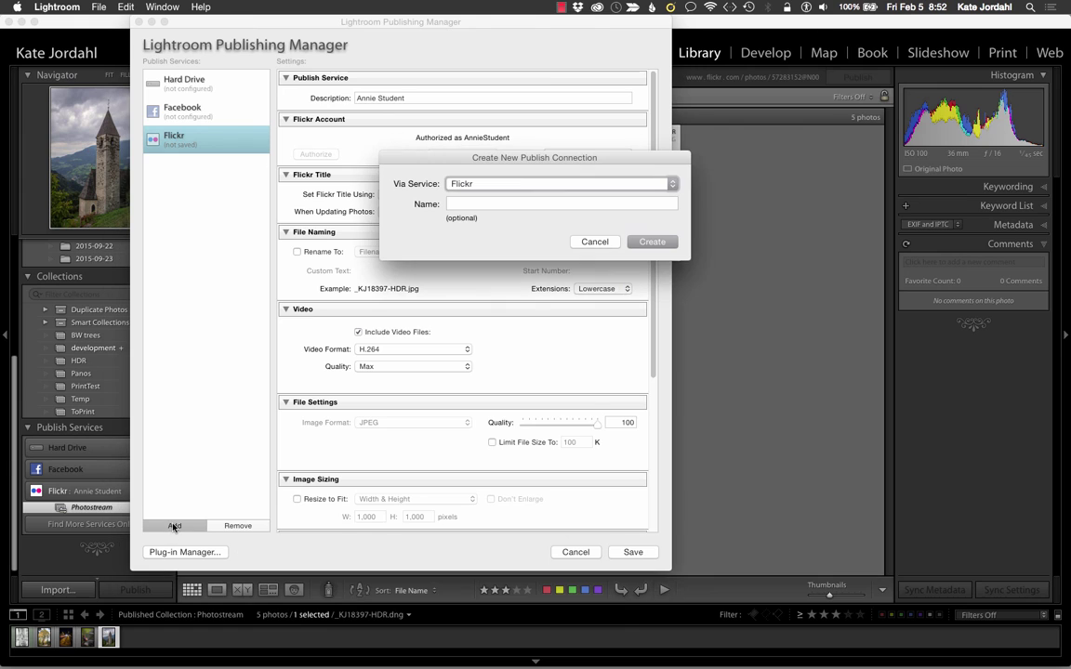
Step: Name the new connection with the account holder's name plus ' - PUBLIC' and create it
{"action": "left_click", "coordinate": [475, 205]}
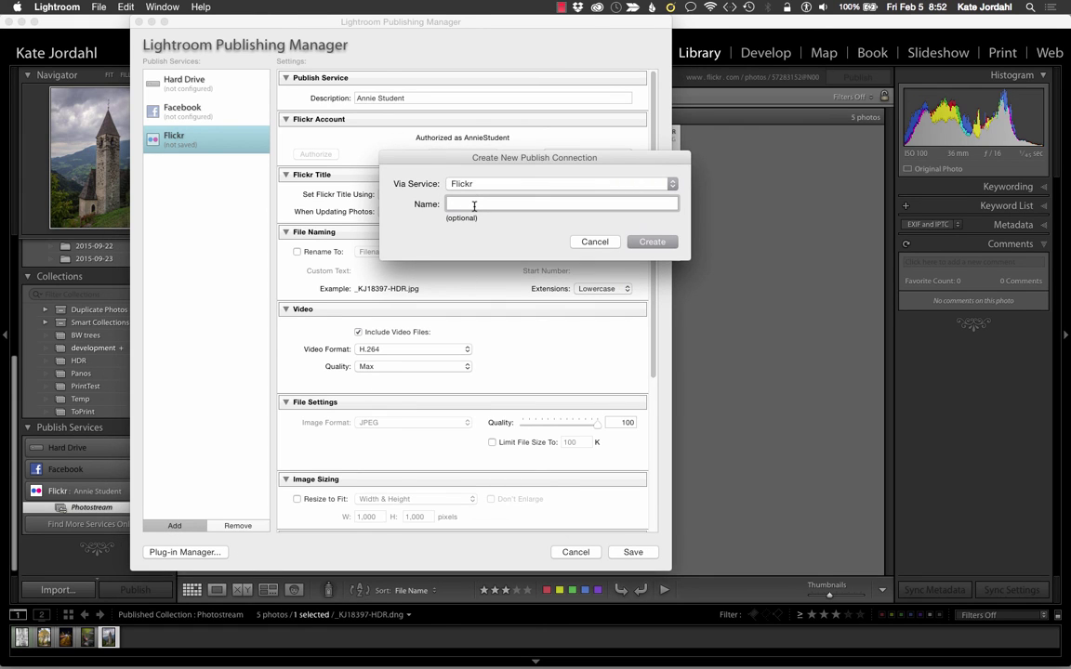
{"action": "left_click_drag", "start_coordinate": [528, 203], "coordinate": [438, 197]}
{"action": "type", "text": "Annie Student - PUBLIC"}
{"action": "key", "text": "Return"}
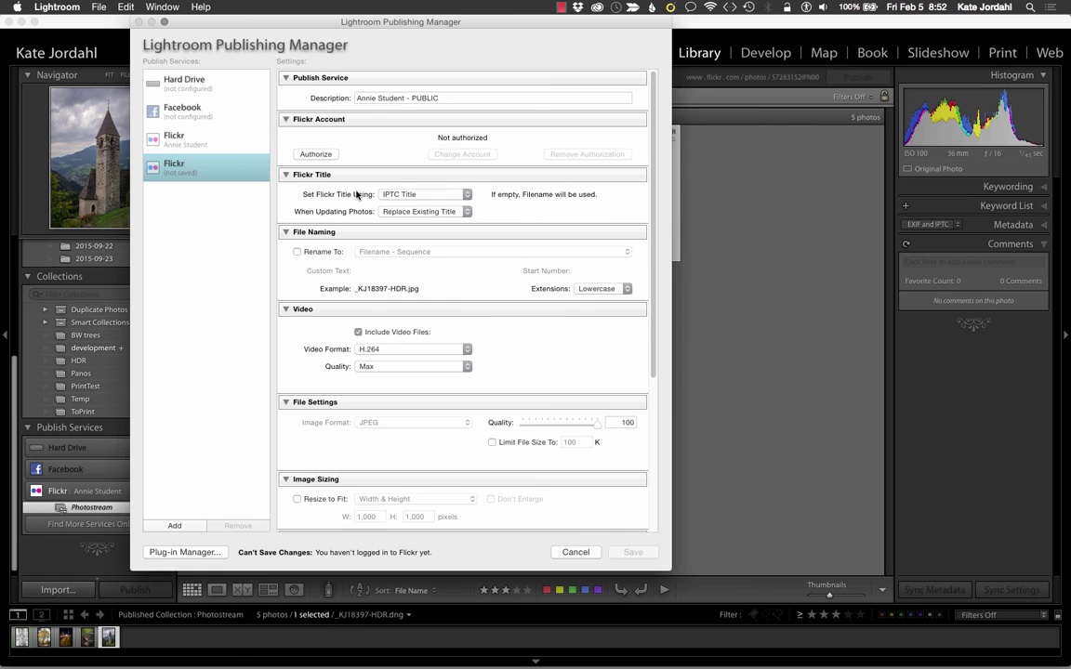
{"action": "left_click", "coordinate": [206, 132]}
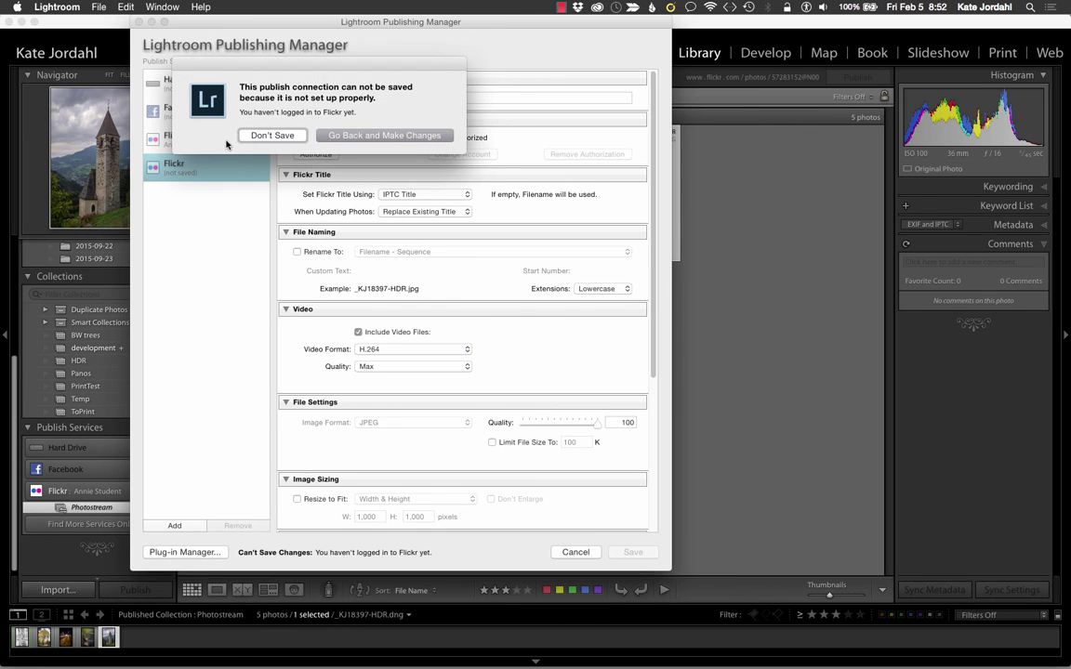
{"action": "left_click", "coordinate": [358, 135]}
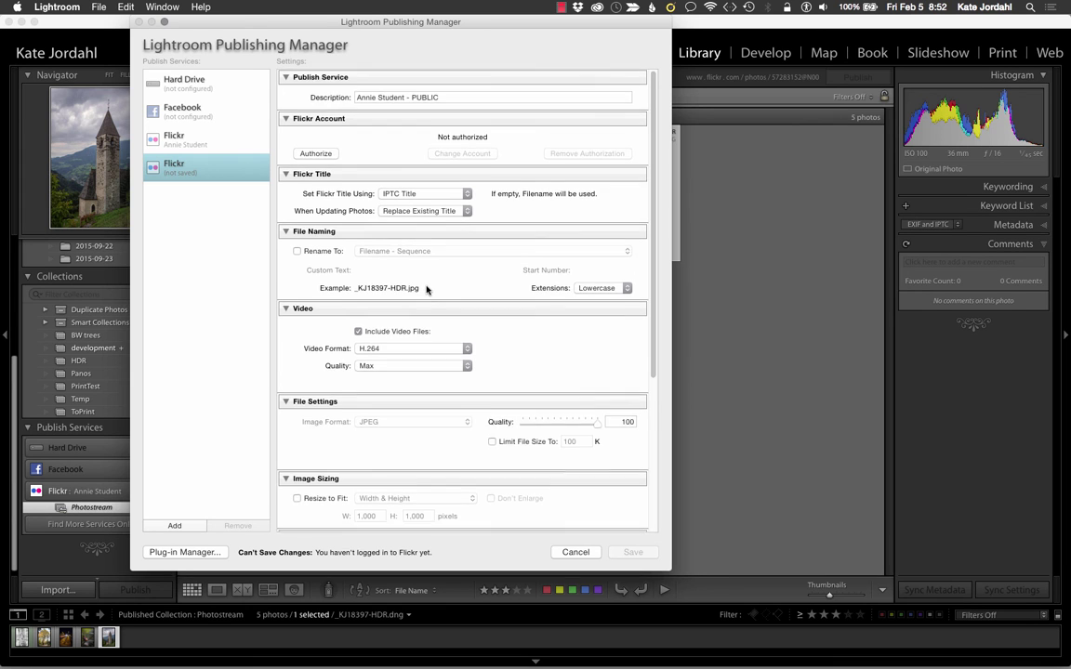
{"action": "scroll", "coordinate": [427, 292], "scroll_direction": "down", "scroll_amount": 5}
{"action": "scroll", "coordinate": [427, 291], "scroll_direction": "down", "scroll_amount": 2}
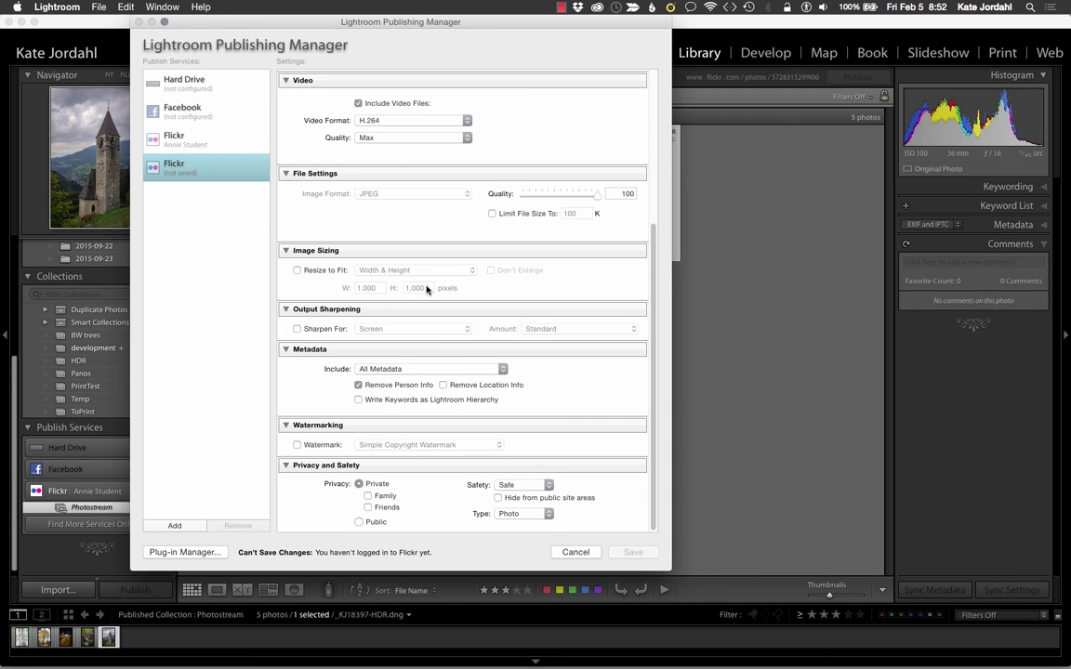
{"action": "scroll", "coordinate": [427, 291], "scroll_direction": "up", "scroll_amount": 7}
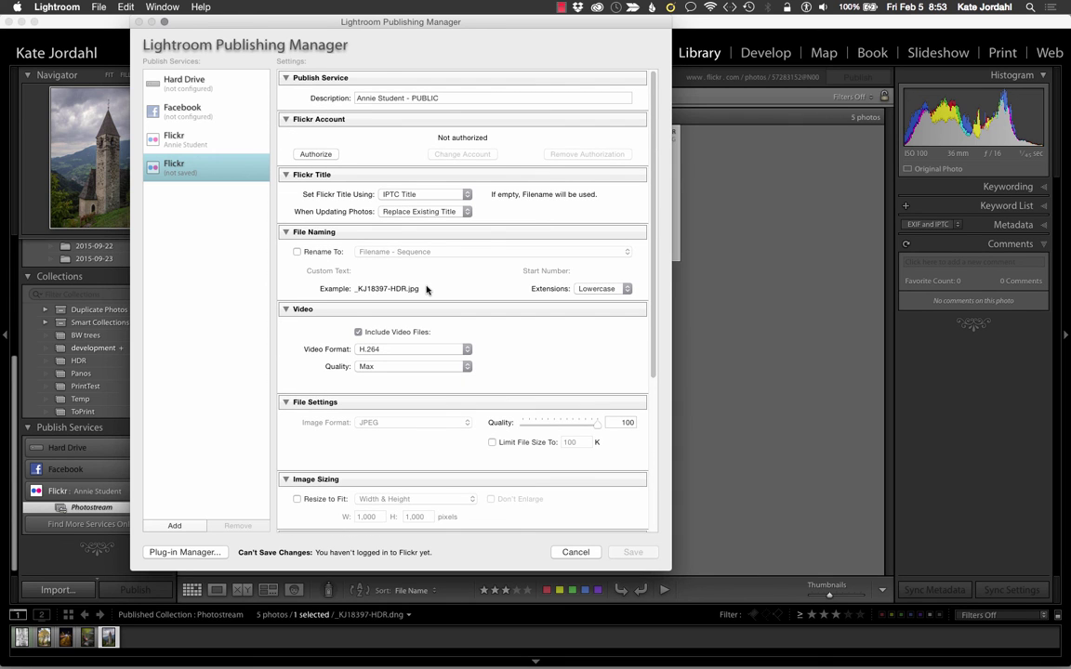